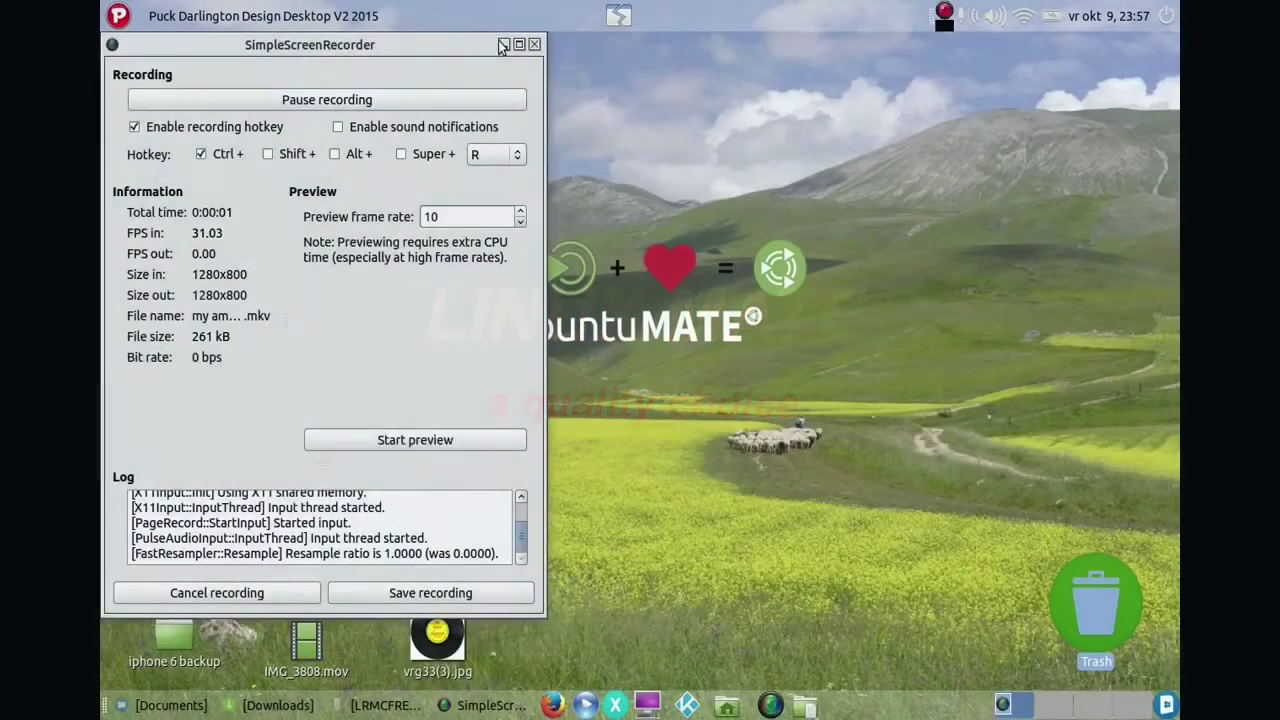
# Step: Minimize the SimpleScreenRecorder window so the desktop icons are visible
pyautogui.click(502, 45)
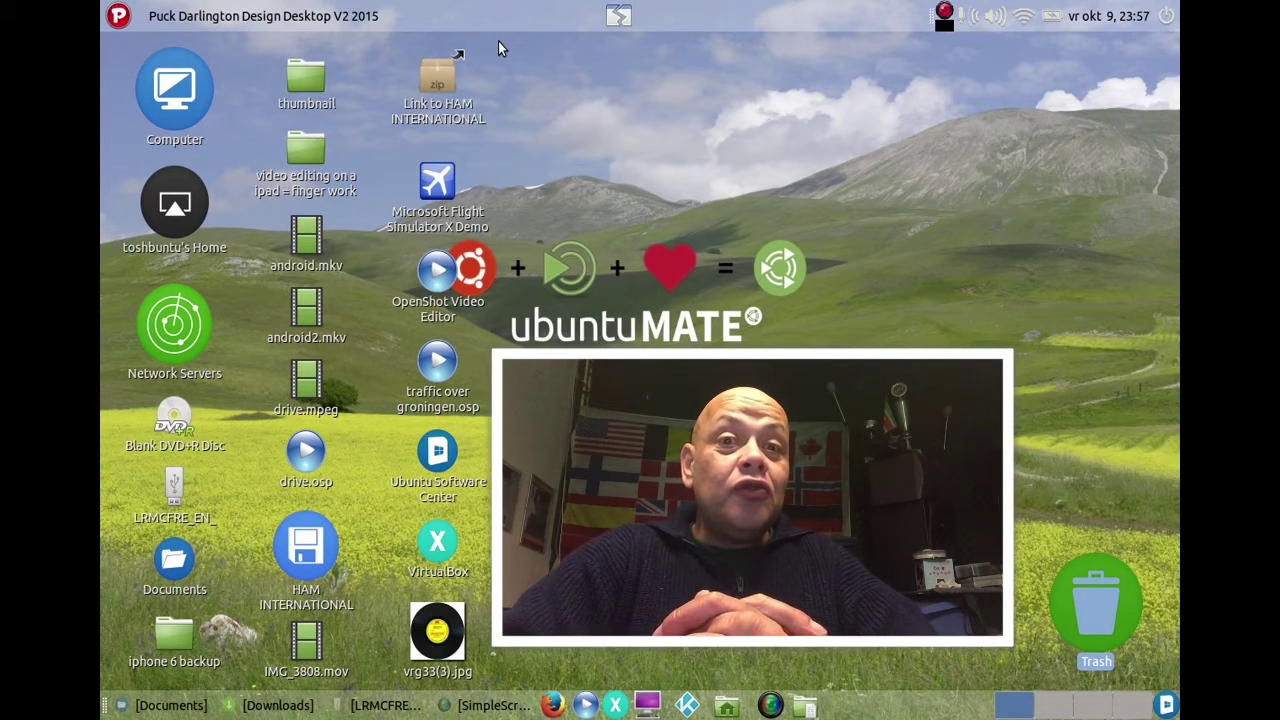
pyautogui.click(118, 15)
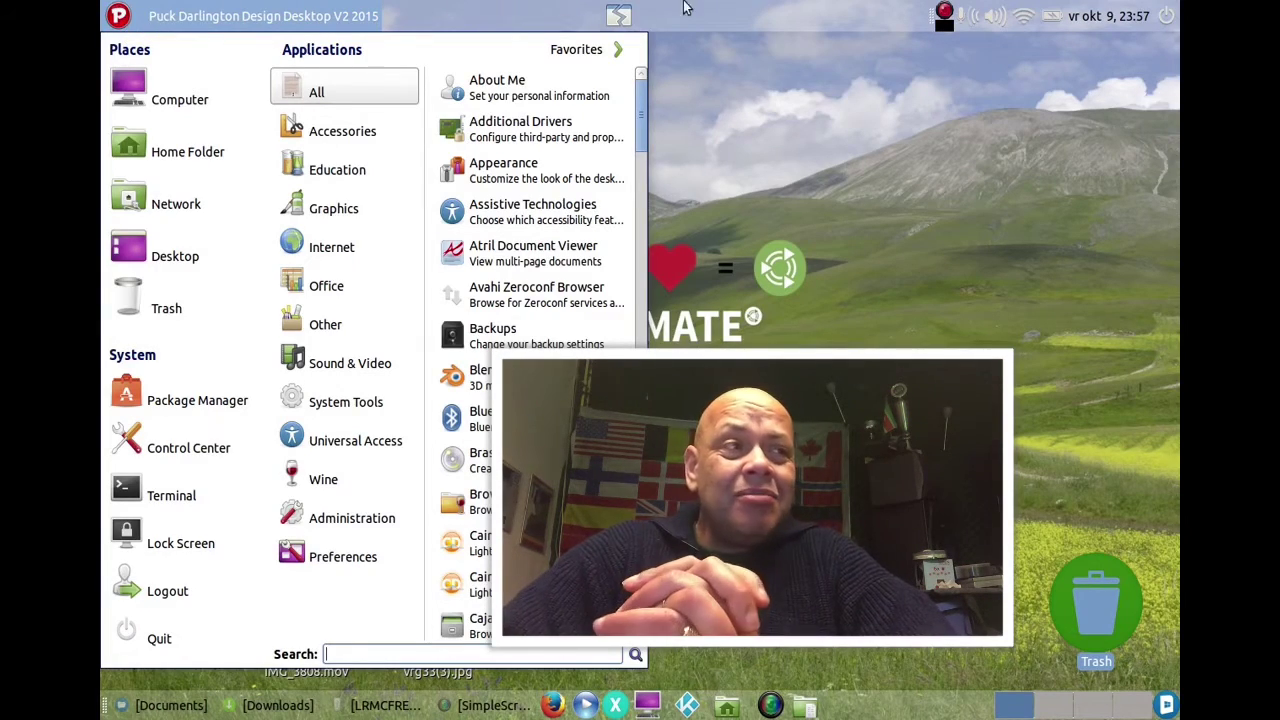
pyautogui.click(862, 83)
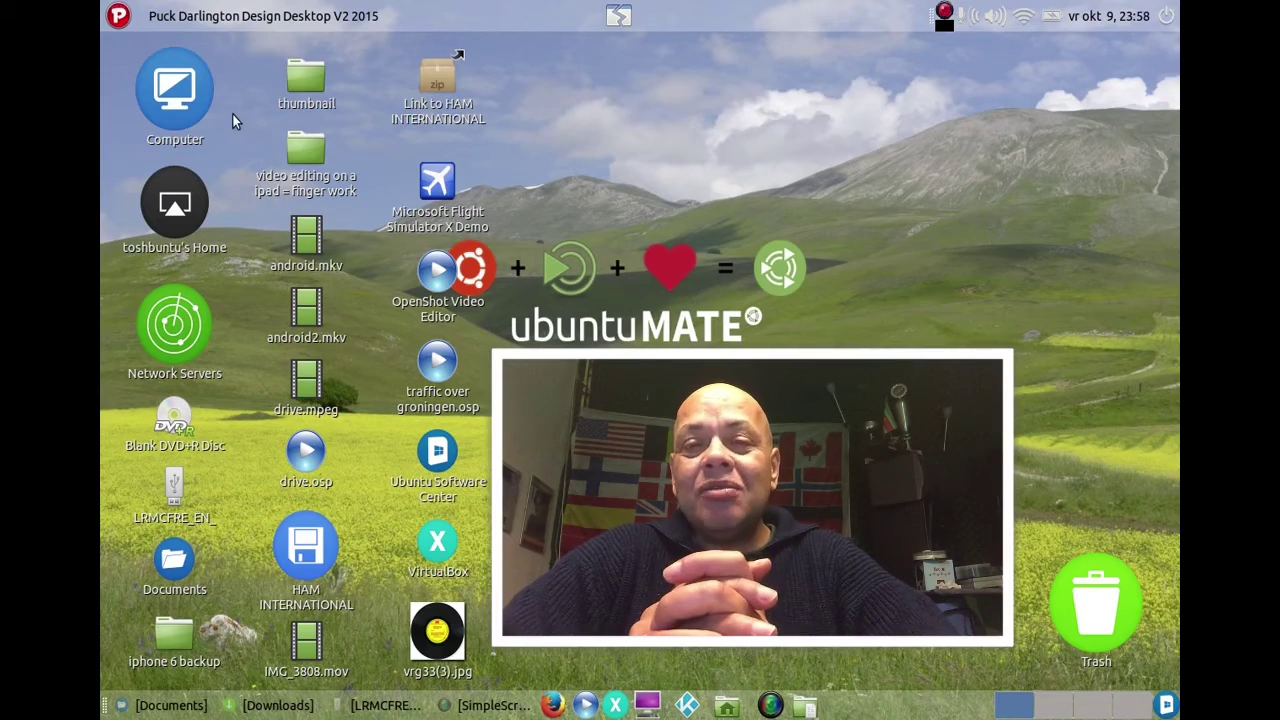
pyautogui.click(117, 16)
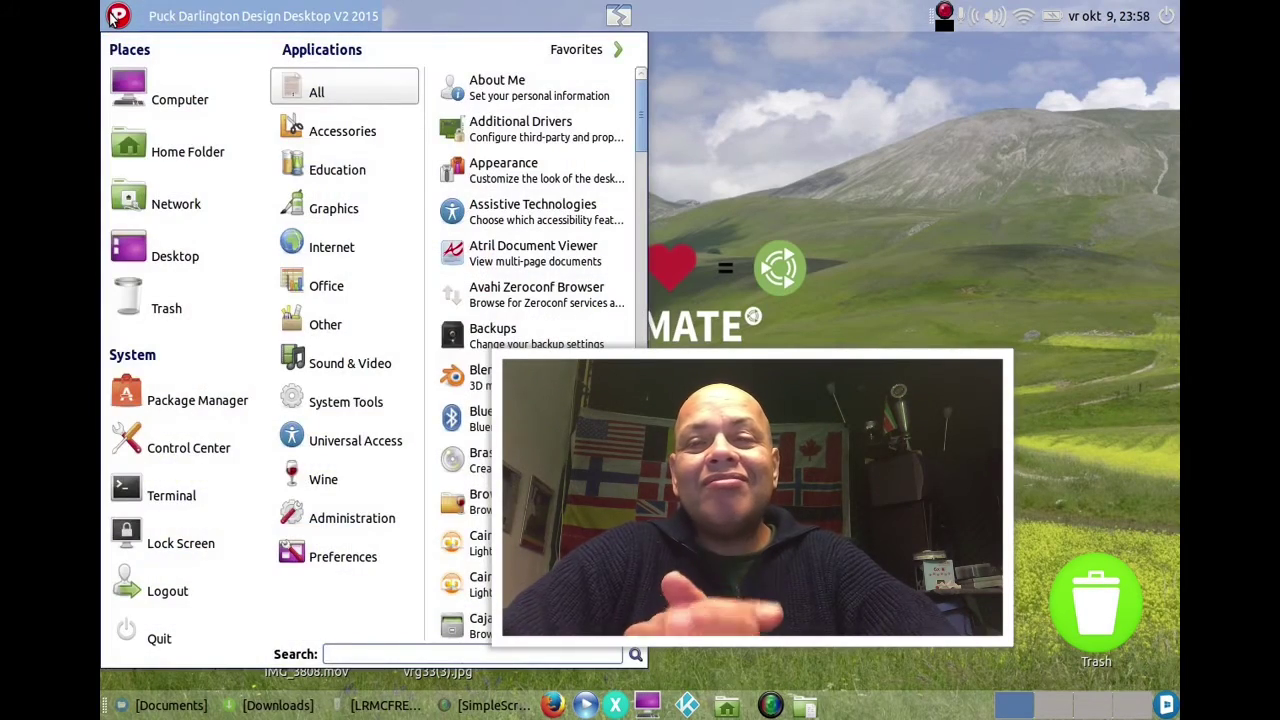
pyautogui.click(117, 16)
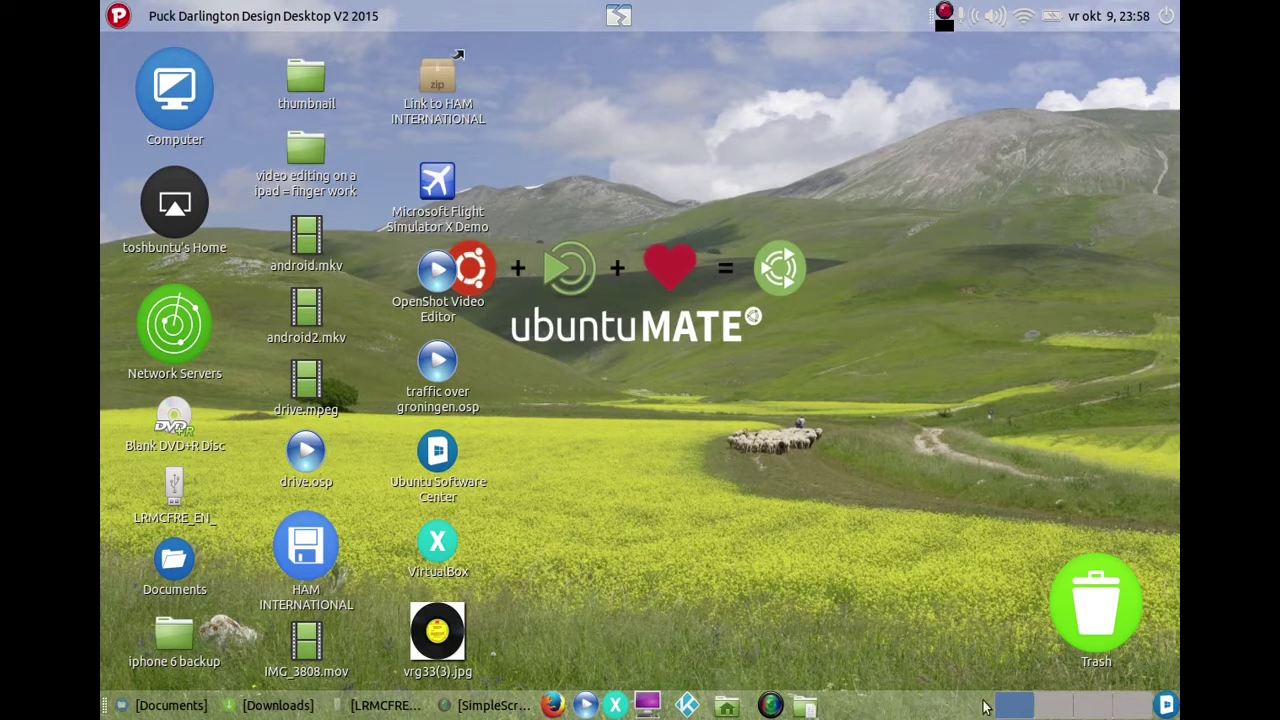
# Step: Cycle through the panel's workspaces and end up back on Workspace 1
pyautogui.click(1050, 710)
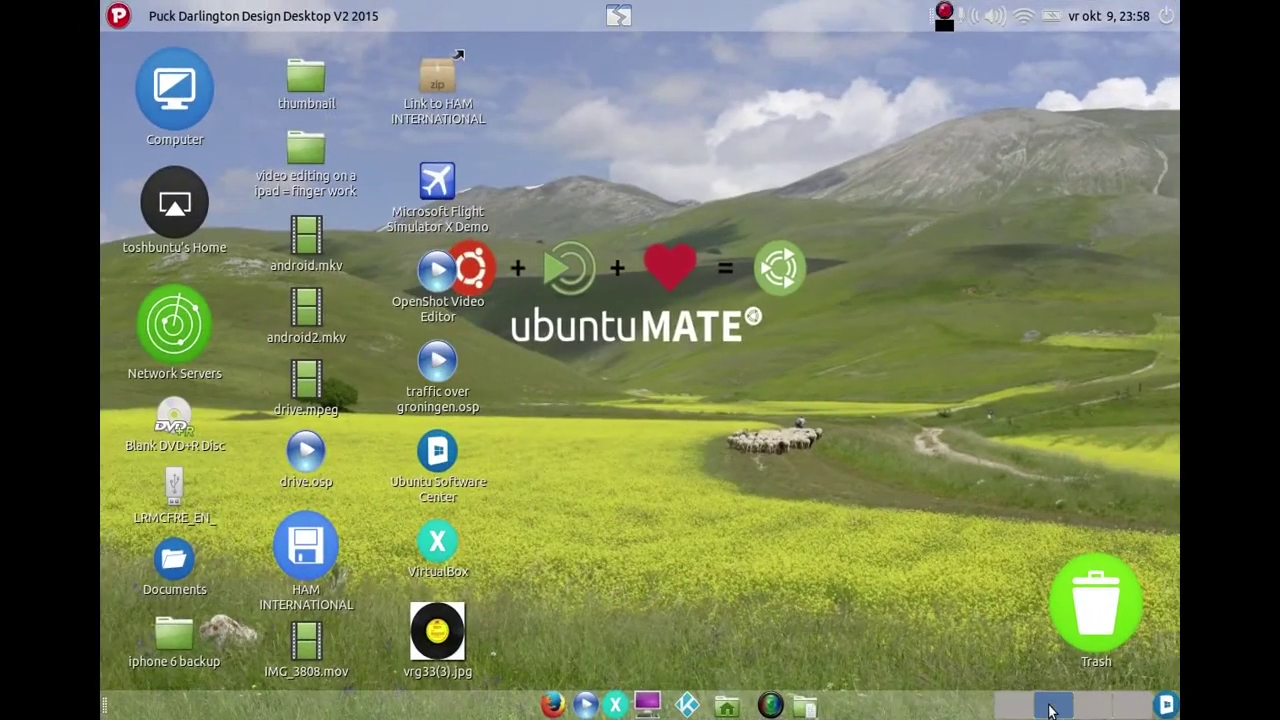
pyautogui.click(1098, 703)
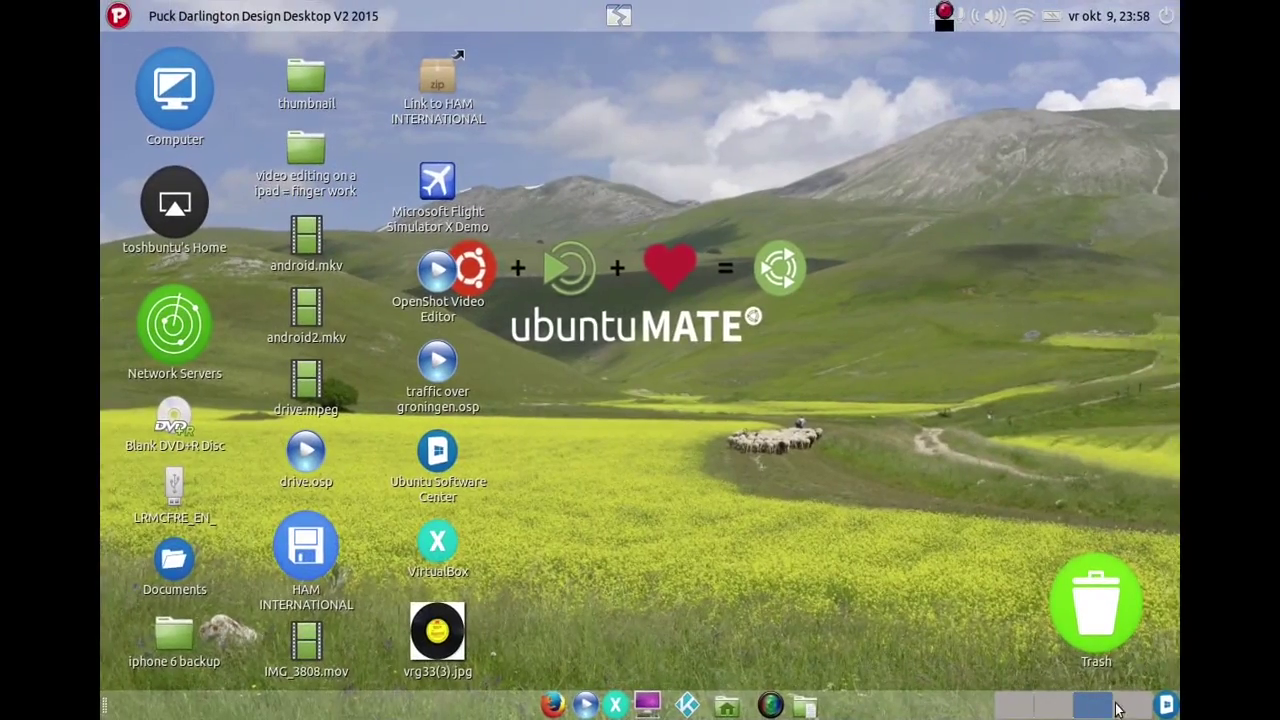
pyautogui.click(1128, 707)
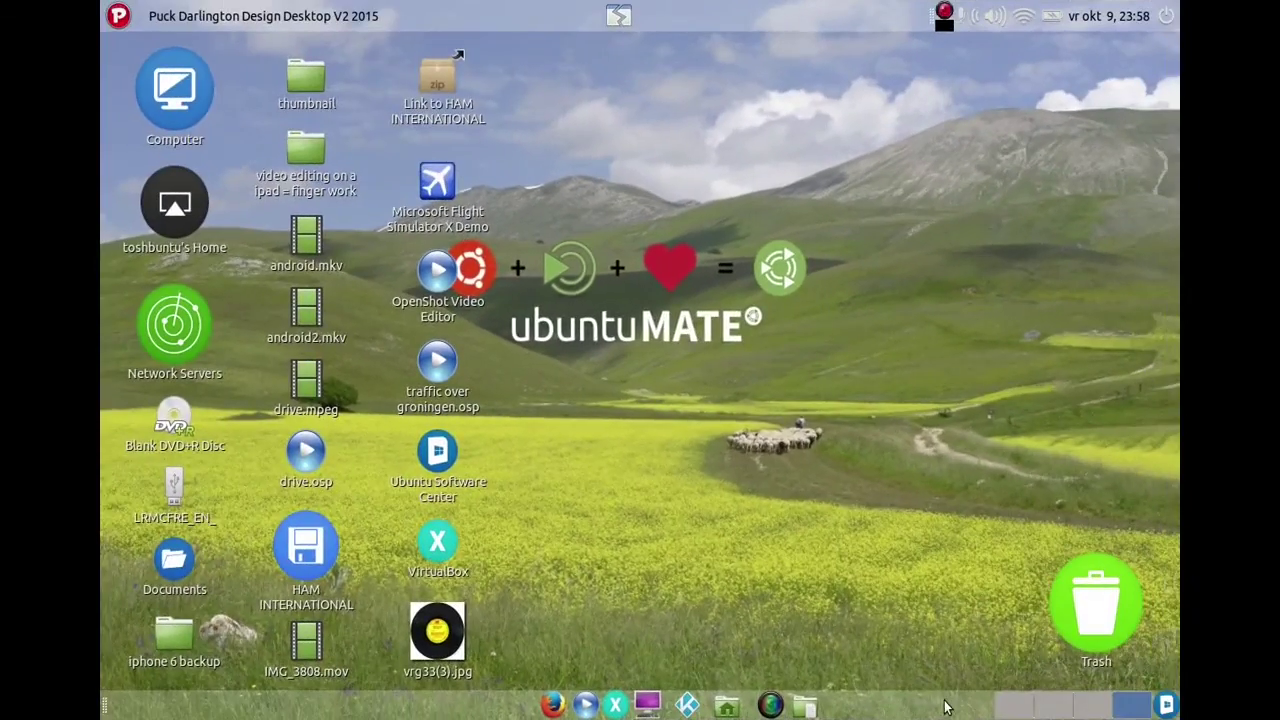
pyautogui.click(1013, 707)
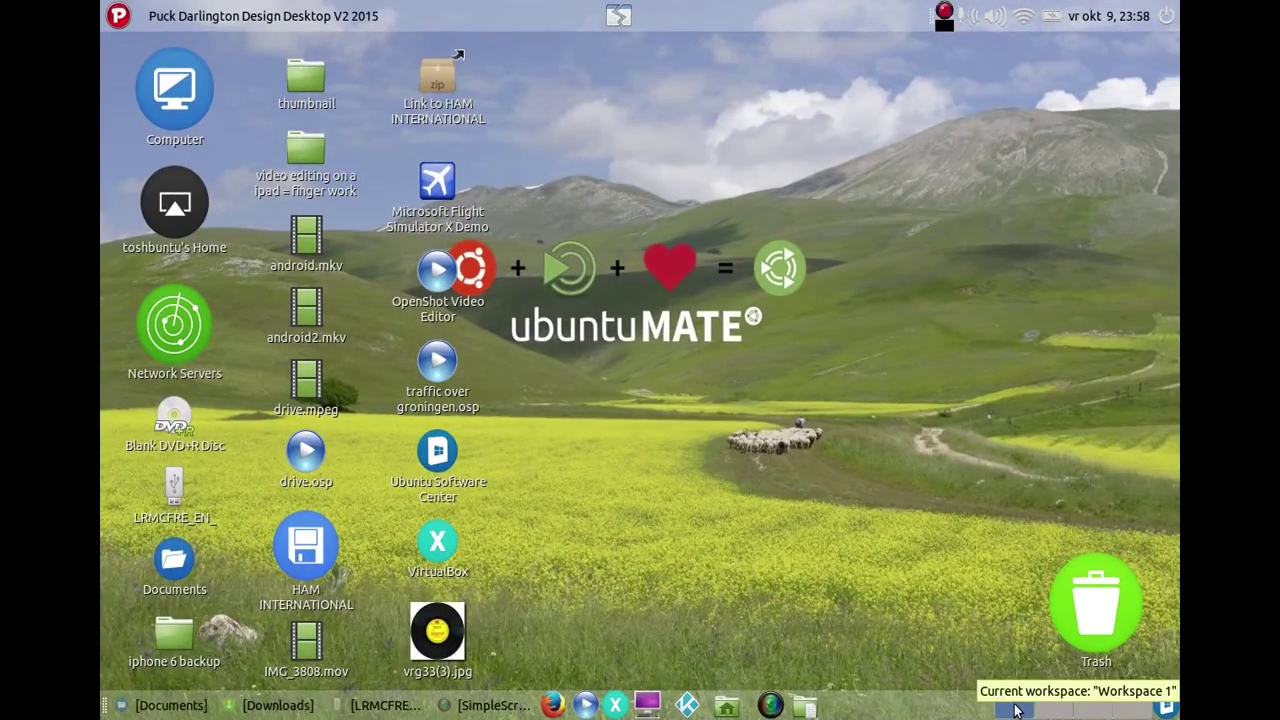
pyautogui.click(1050, 707)
pyautogui.click(1013, 707)
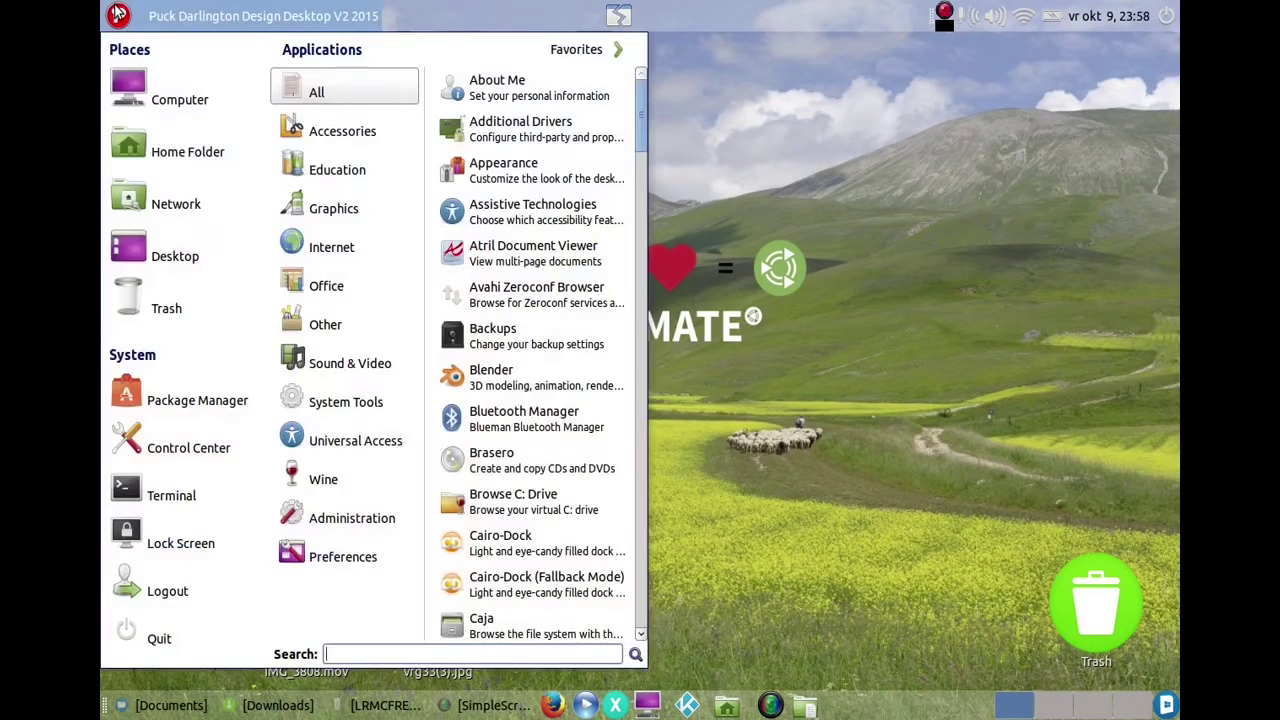
# Step: Launch a terminal from the main applications menu
pyautogui.click(118, 14)
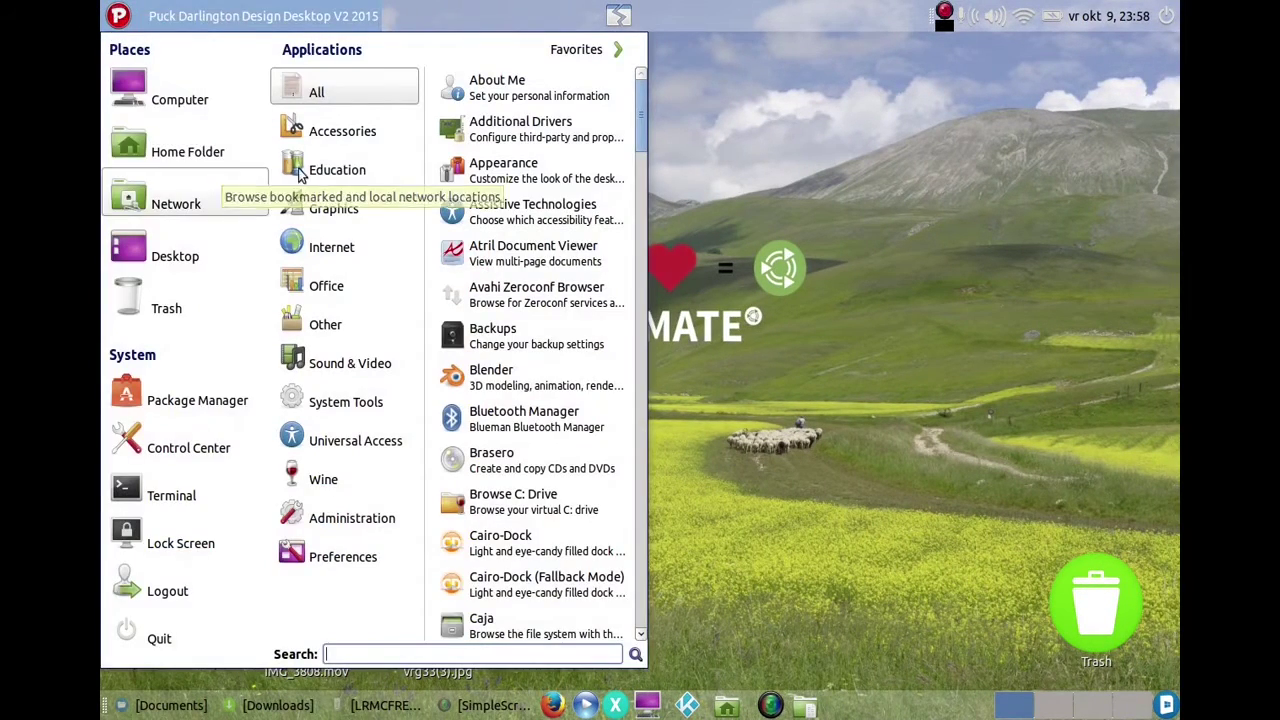
pyautogui.moveTo(360, 360)
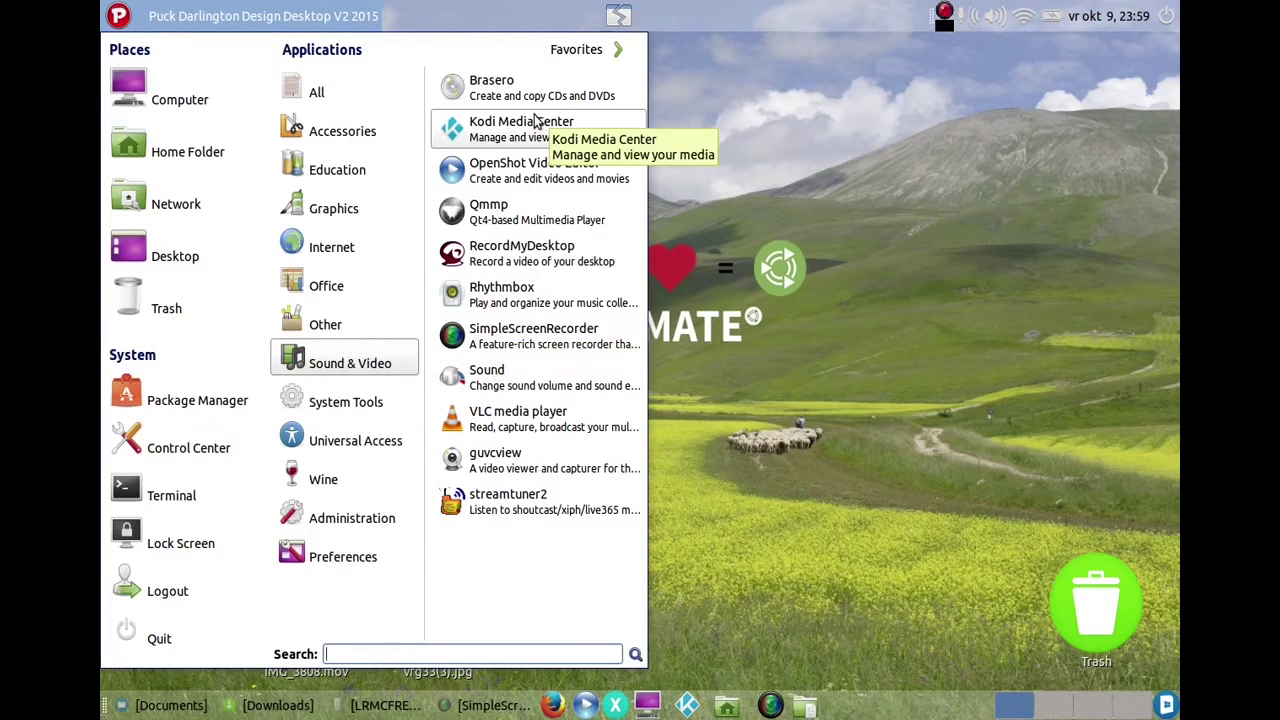
pyautogui.click(410, 180)
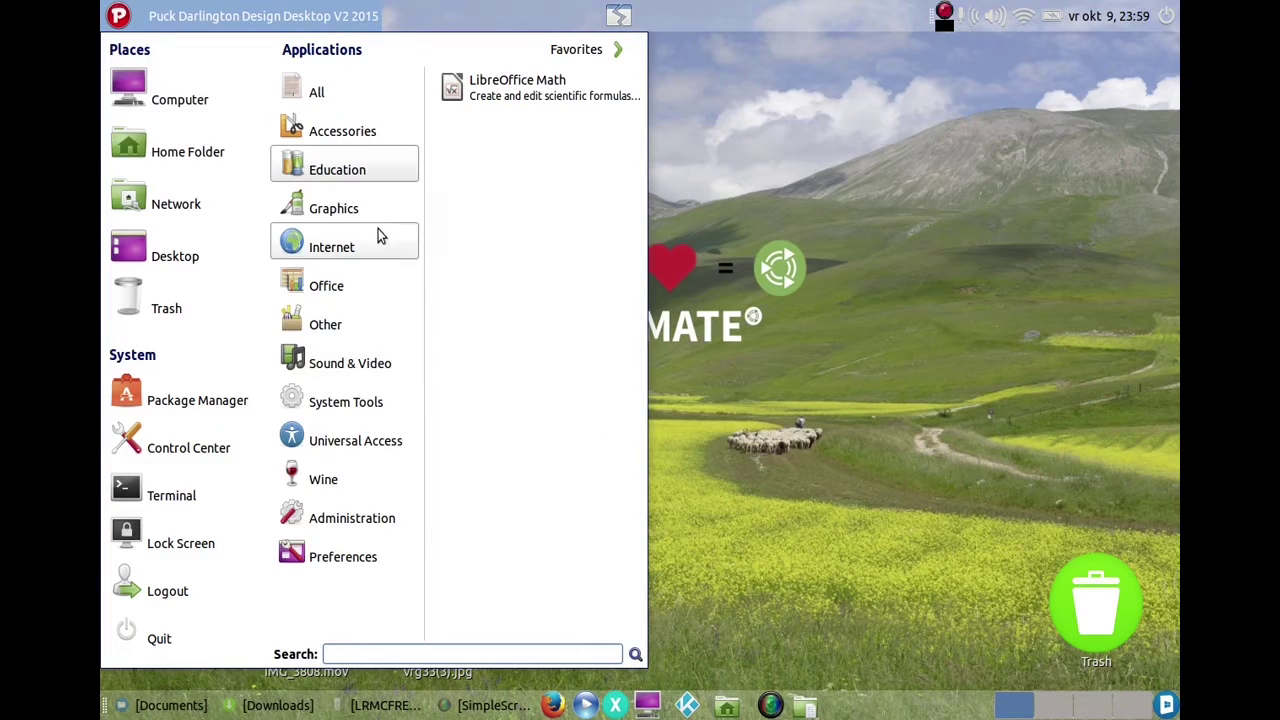
pyautogui.click(181, 494)
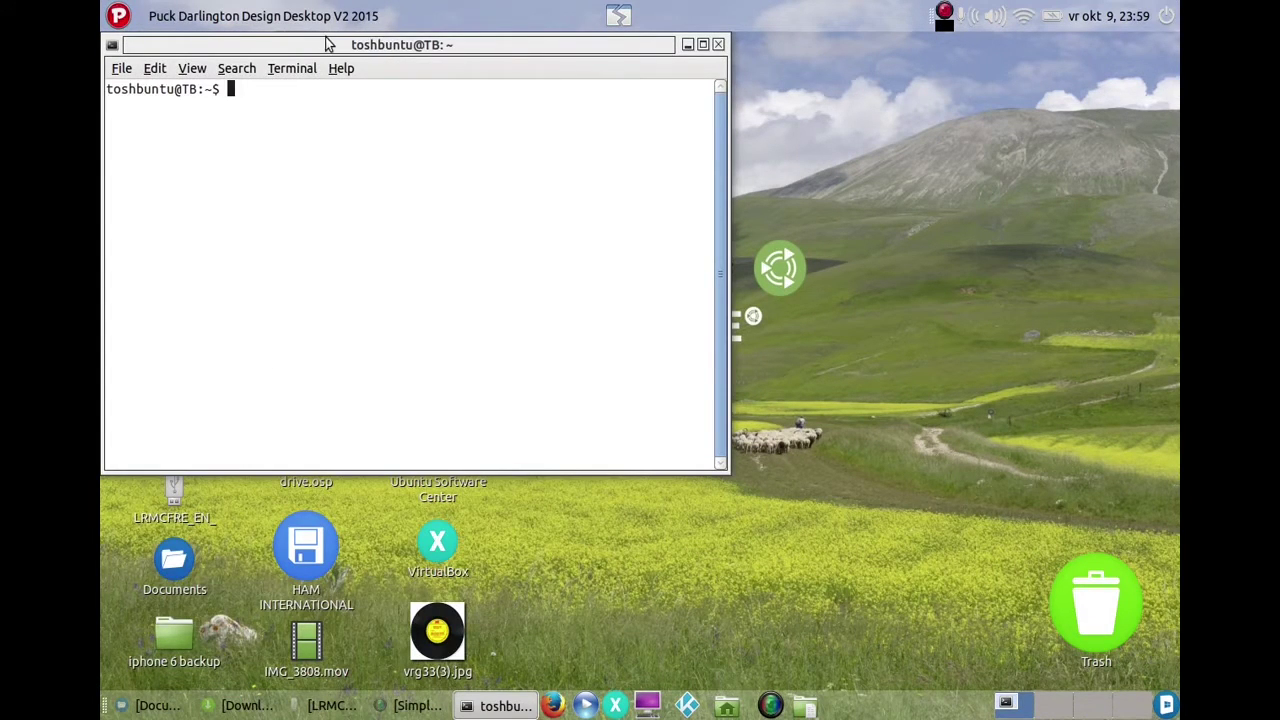
# Step: Centre the terminal, close it, and launch the Package Manager from the main menu
pyautogui.moveTo(330, 45); pyautogui.dragTo(570, 180)
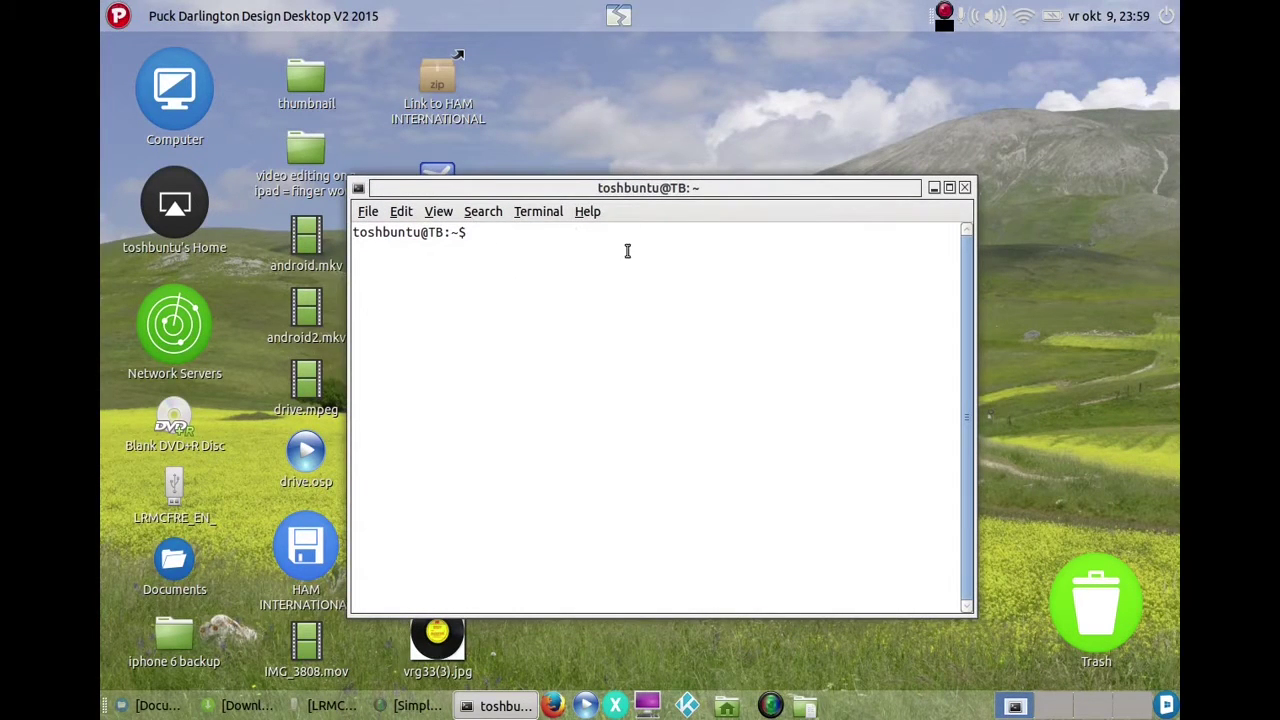
pyautogui.click(965, 189)
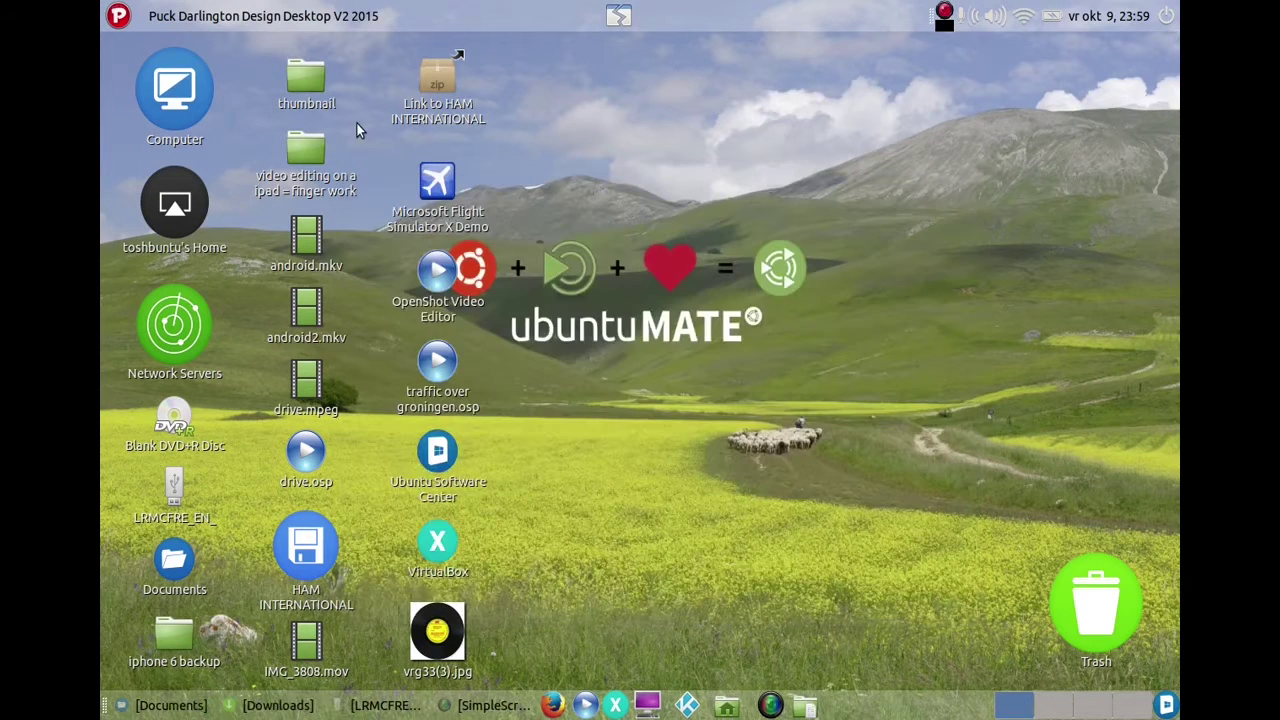
pyautogui.click(118, 14)
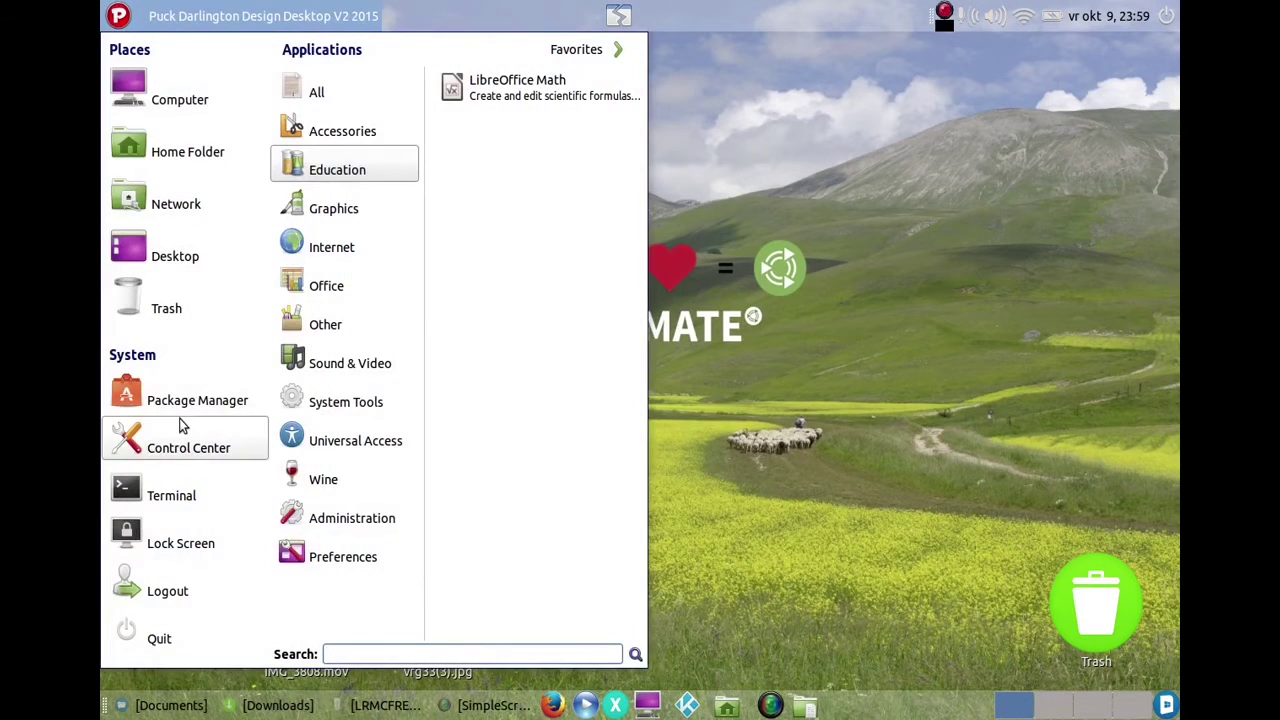
pyautogui.click(181, 402)
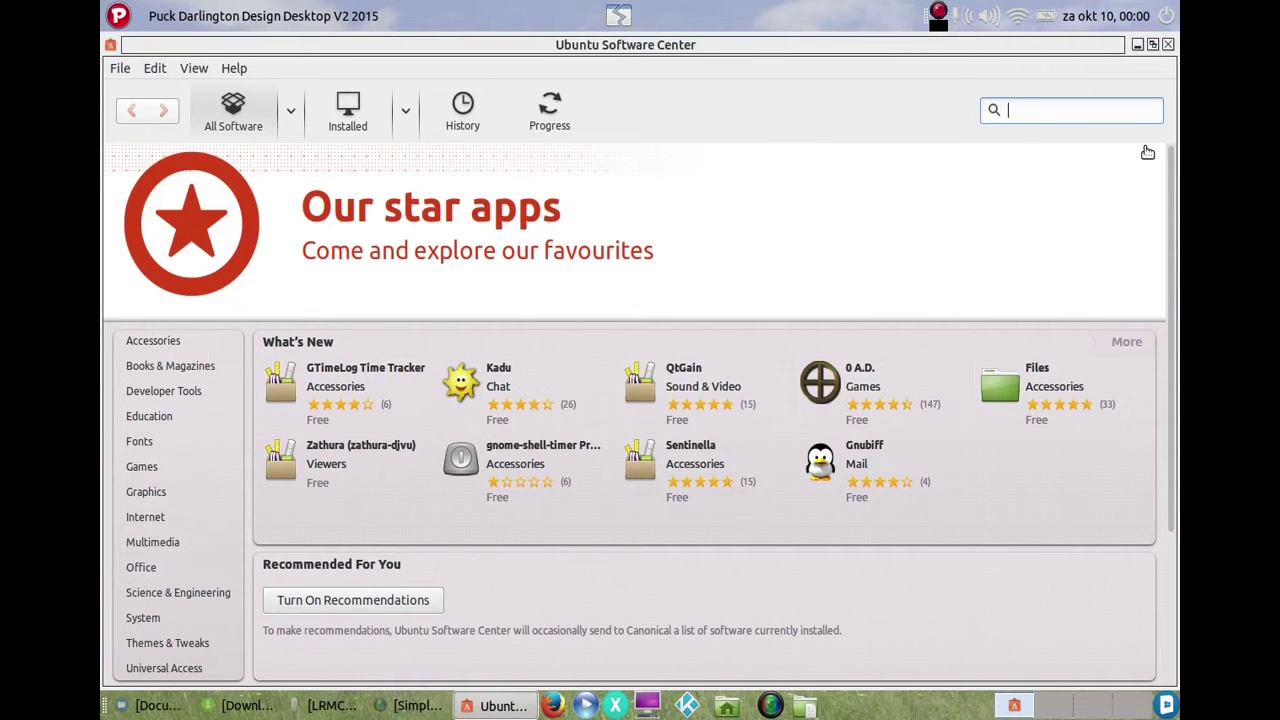
# Step: Scroll the Software Center's All Software page down and back up, then close it
pyautogui.scroll(-1, 1176, 192)
pyautogui.moveTo(1176, 192); pyautogui.dragTo(1176, 350)
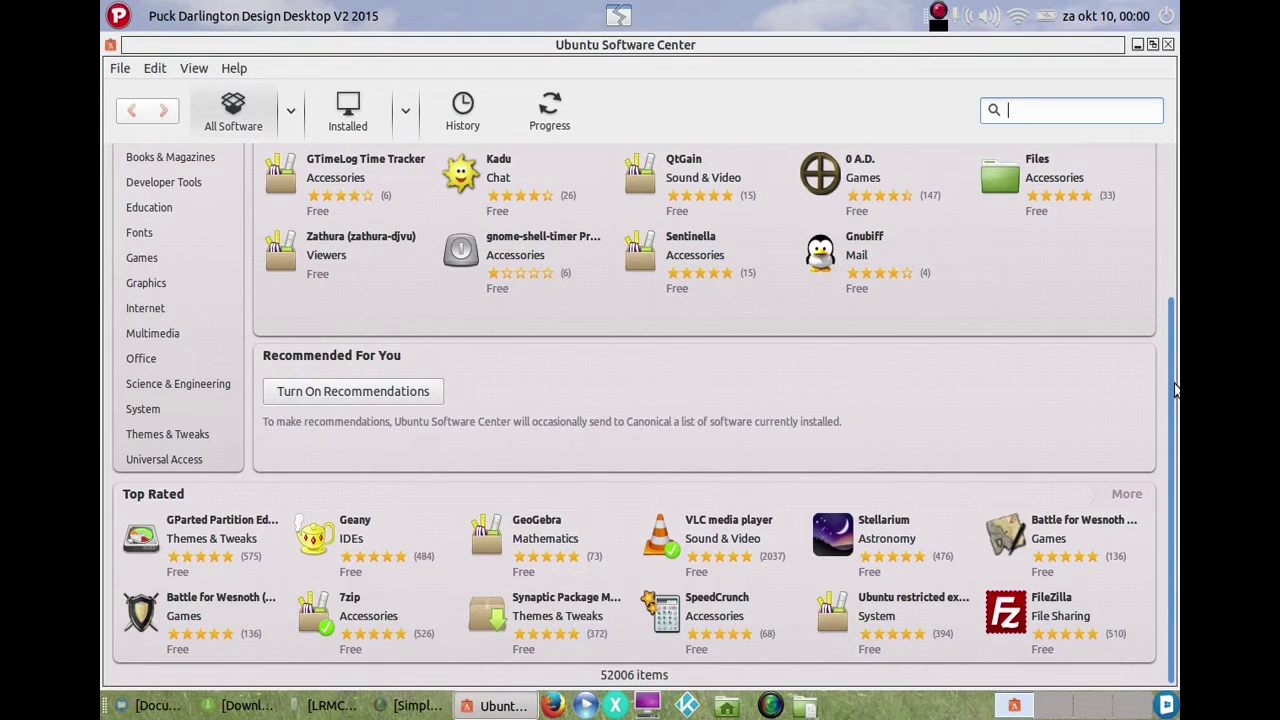
pyautogui.moveTo(1176, 390); pyautogui.dragTo(1176, 100)
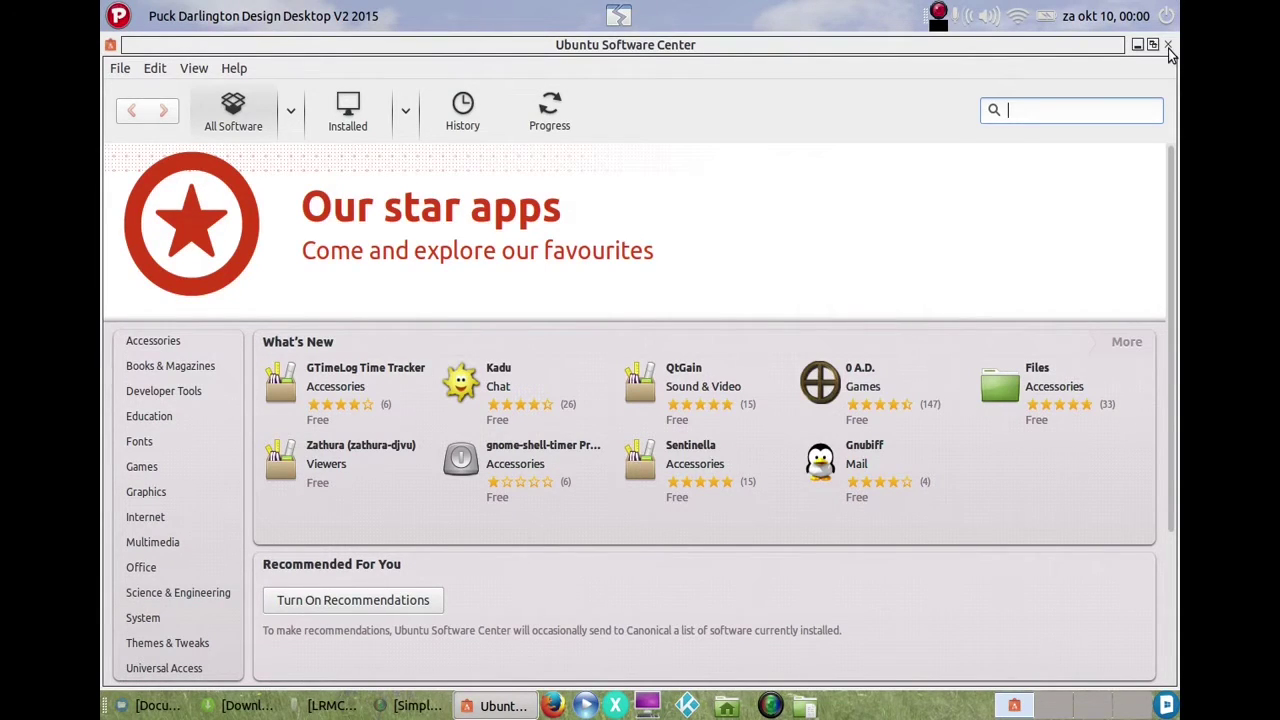
pyautogui.click(1168, 47)
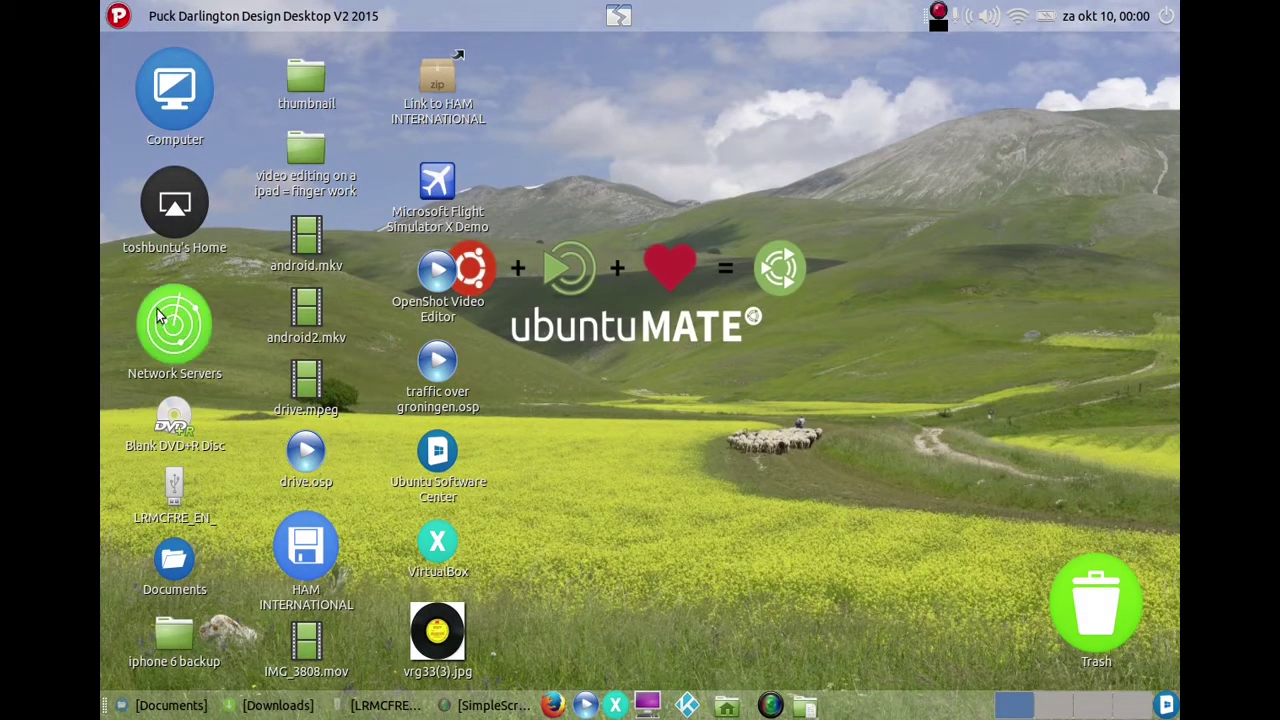
# Step: Open the desktop Home icon in Caja and scroll through its 15 items
pyautogui.click(166, 222)
pyautogui.doubleClick(166, 222)
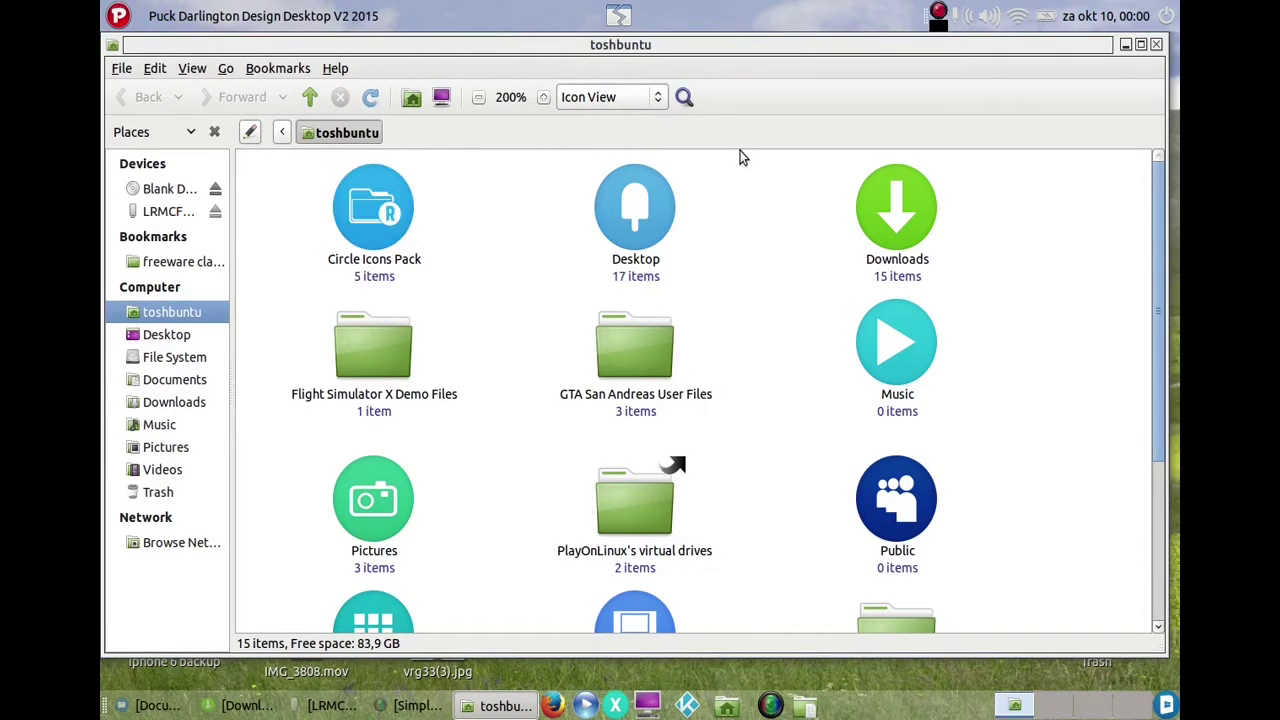
pyautogui.moveTo(1157, 221); pyautogui.dragTo(1168, 416)
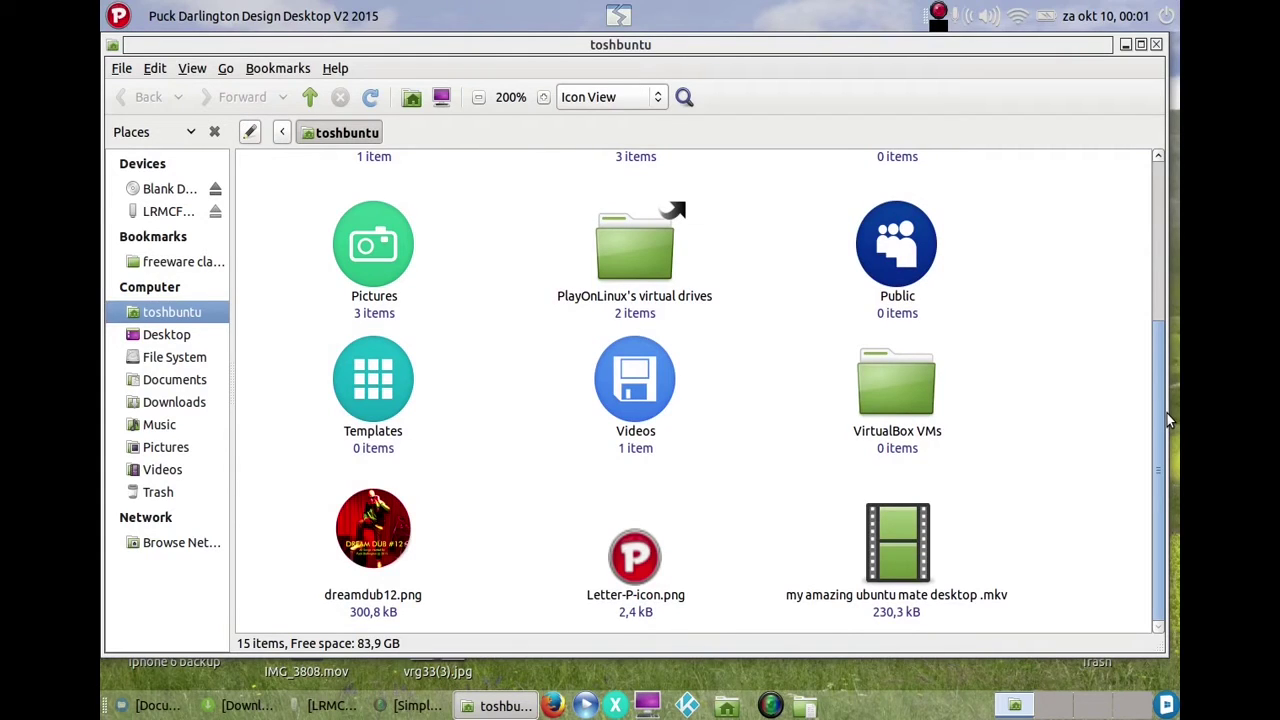
pyautogui.moveTo(1167, 413); pyautogui.dragTo(1169, 188)
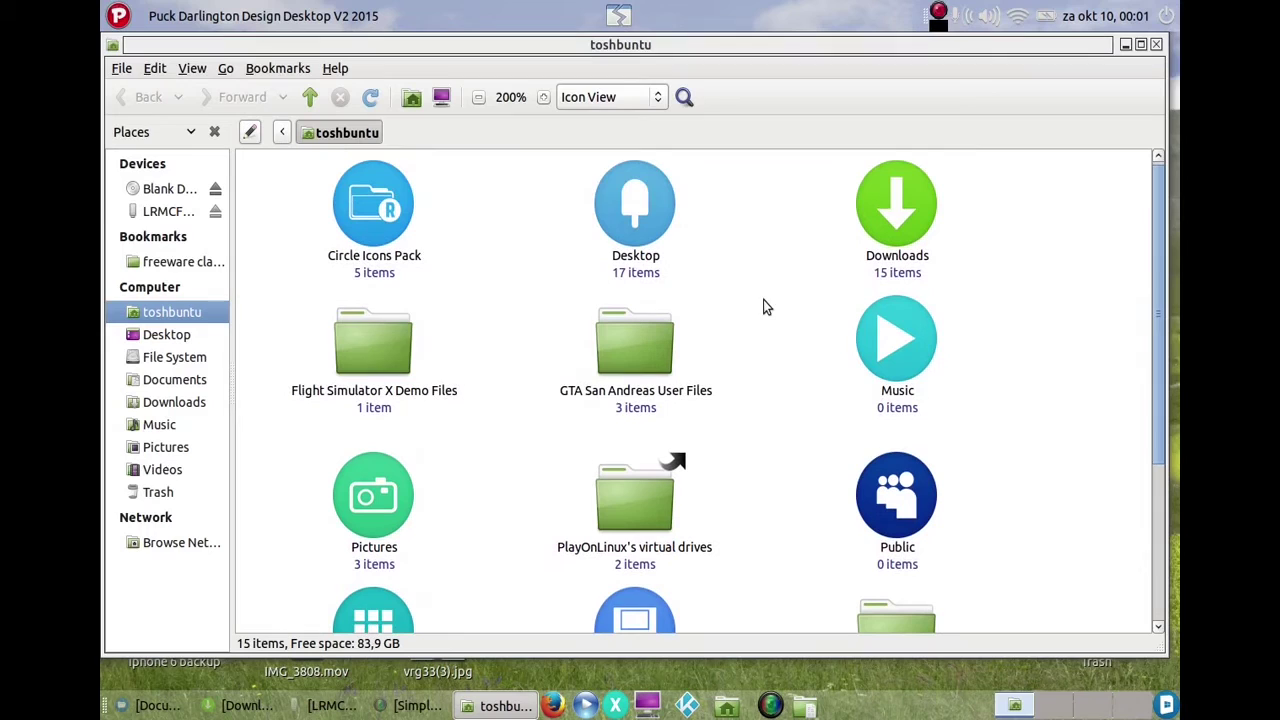
# Step: Browse File System, Documents and Downloads from the Places sidebar
pyautogui.click(158, 362)
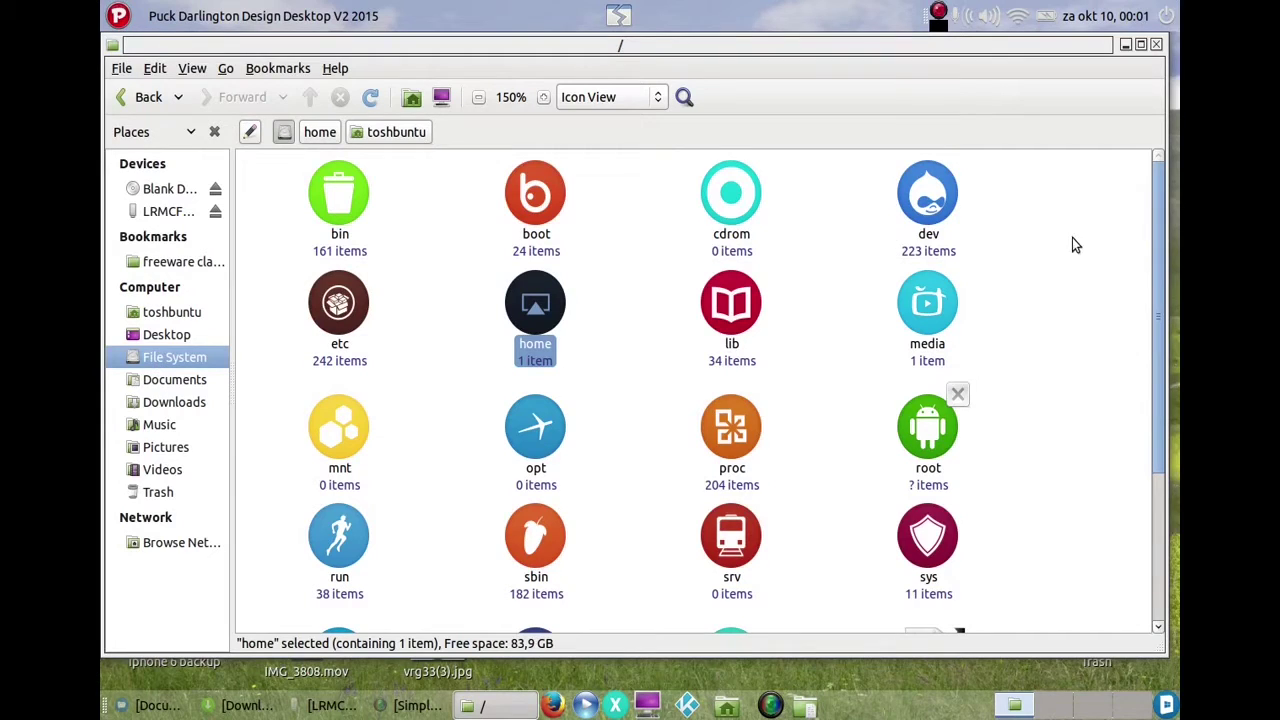
pyautogui.moveTo(1158, 232)
pyautogui.mouseDown()
pyautogui.moveTo(1158, 437)
pyautogui.moveTo(1158, 232)
pyautogui.mouseUp()
pyautogui.click(172, 382)
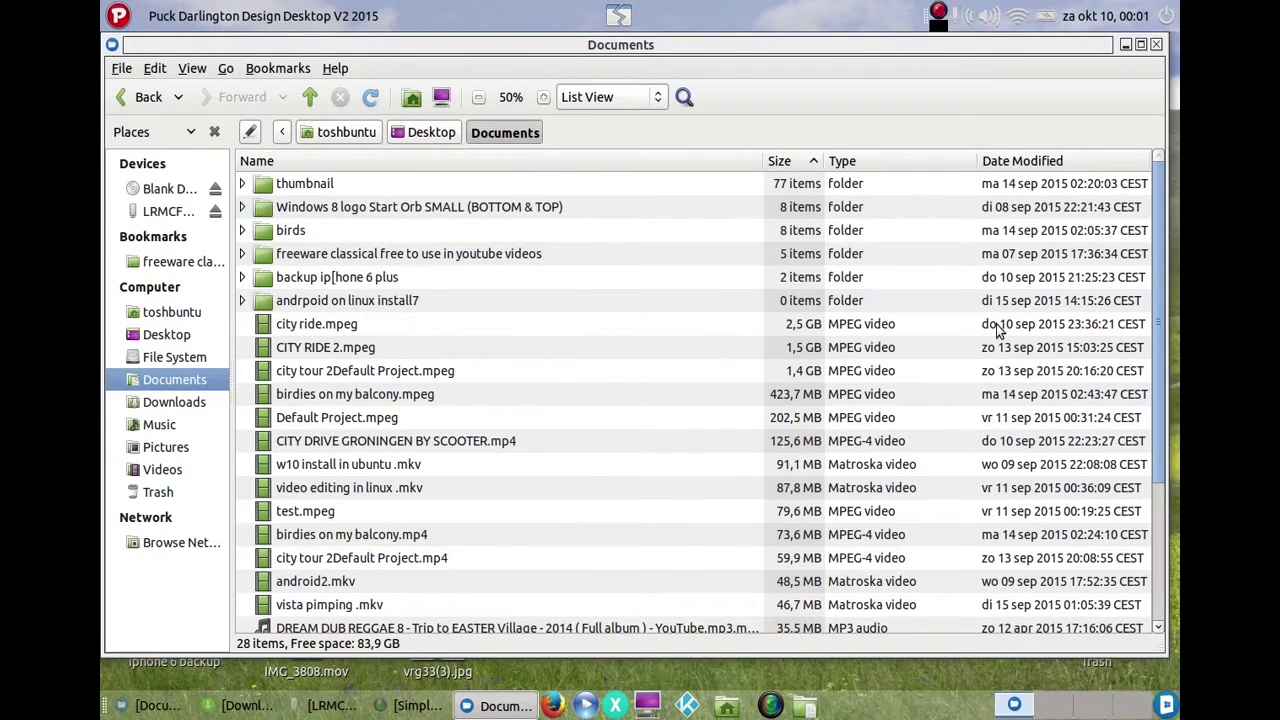
pyautogui.moveTo(1166, 320); pyautogui.dragTo(742, 576)
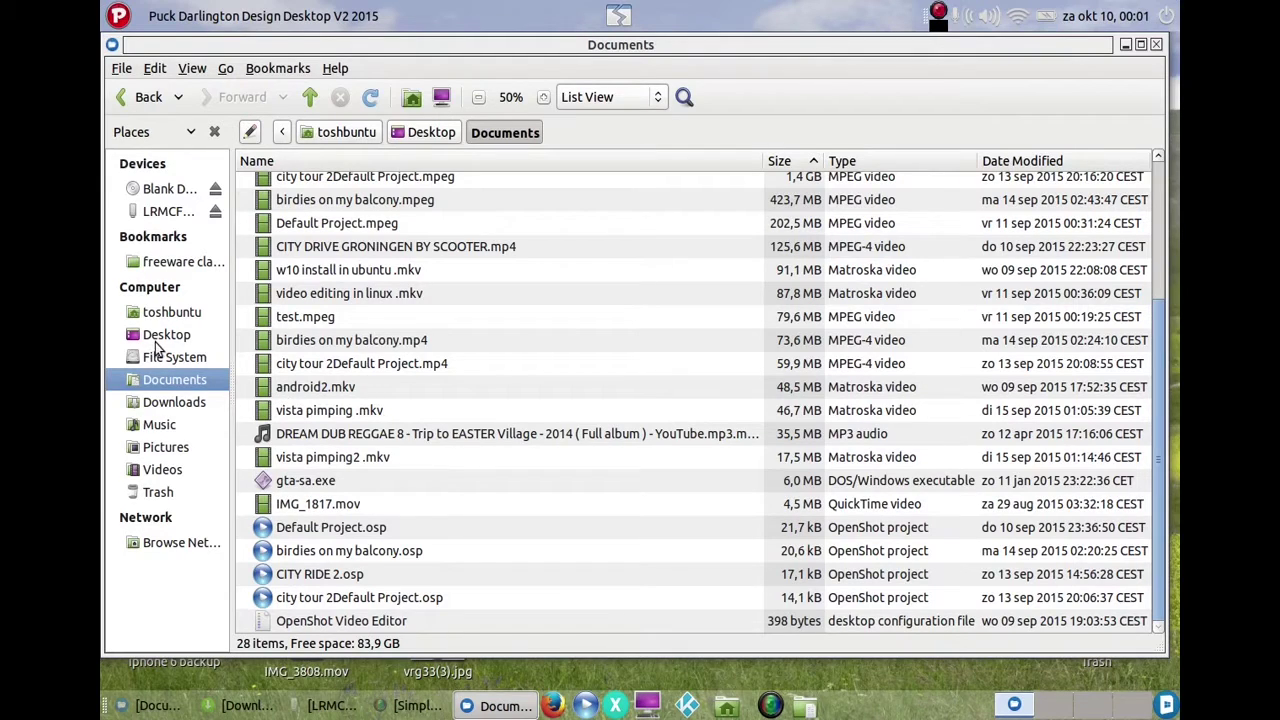
pyautogui.click(161, 405)
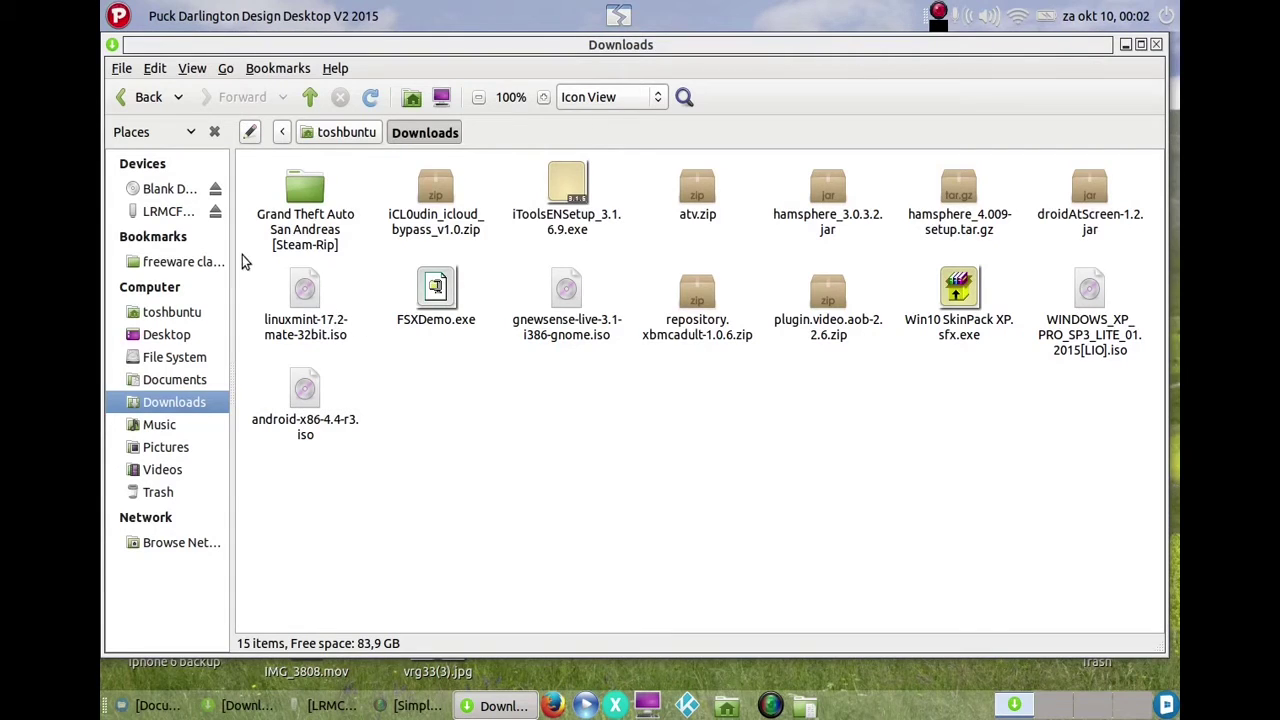
# Step: Switch between Documents and File System again, finishing in the Desktop folder
pyautogui.click(146, 385)
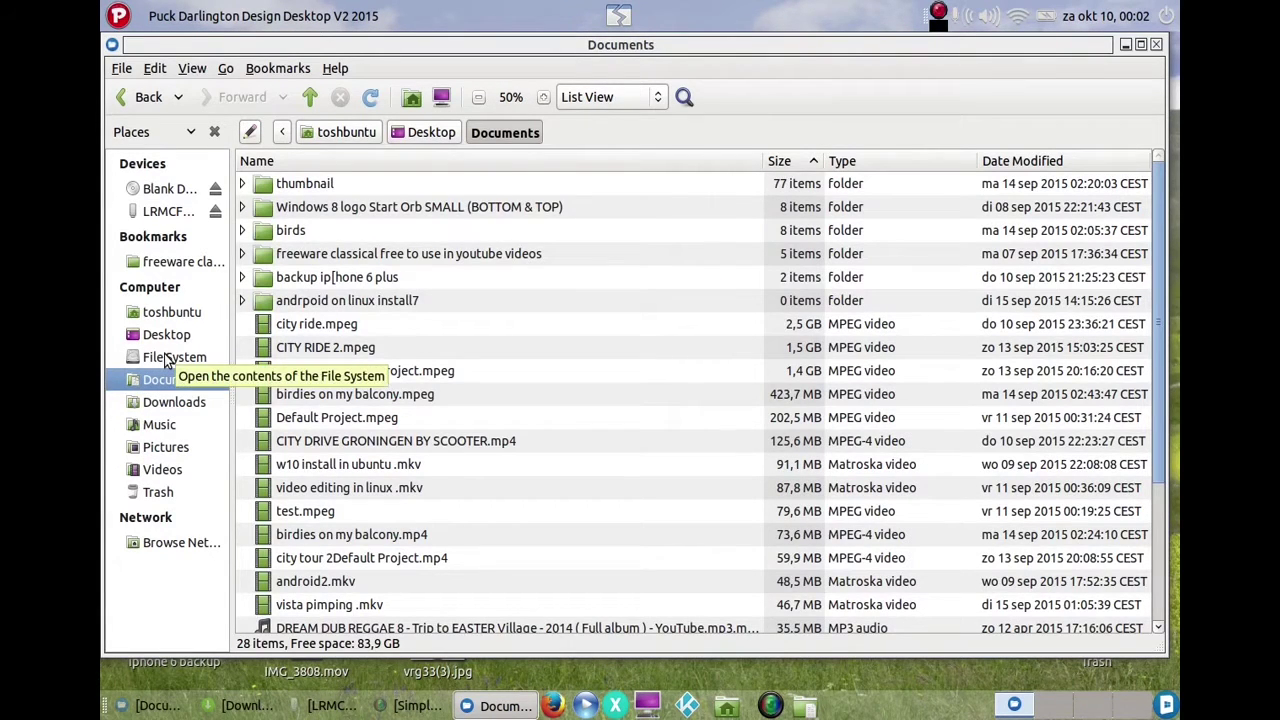
pyautogui.click(167, 360)
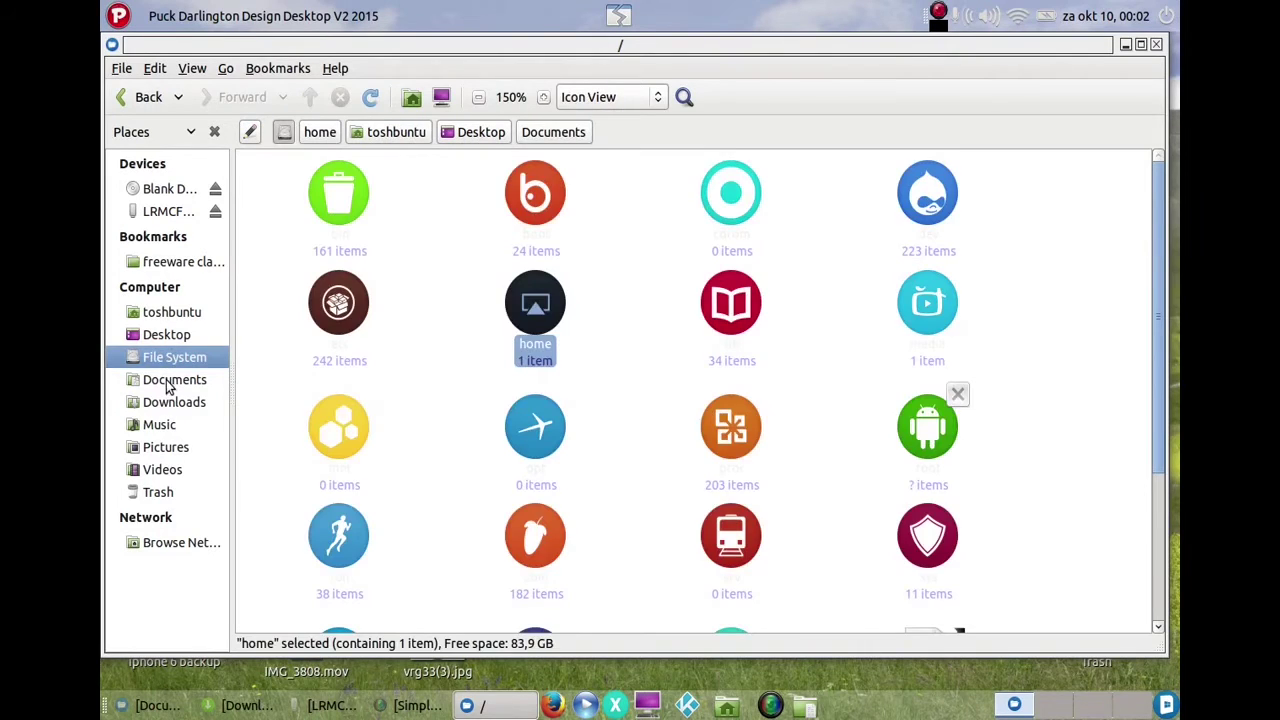
pyautogui.click(168, 384)
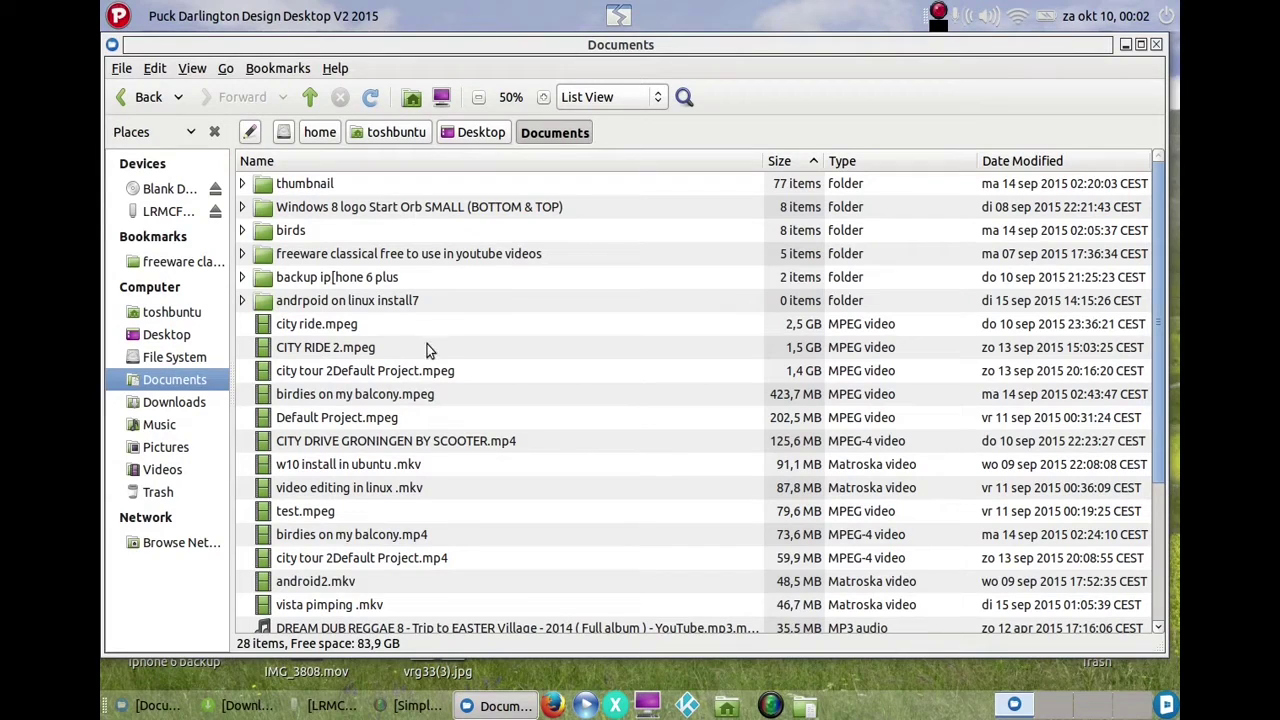
pyautogui.click(189, 360)
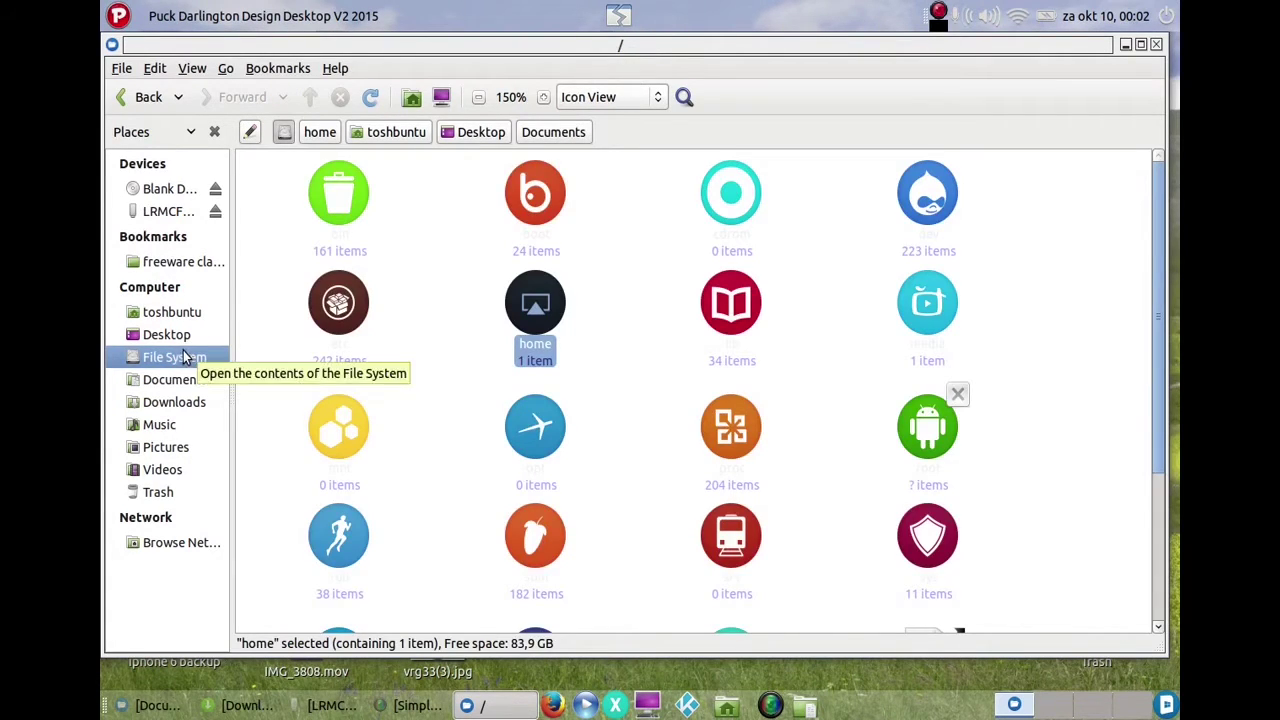
pyautogui.click(166, 335)
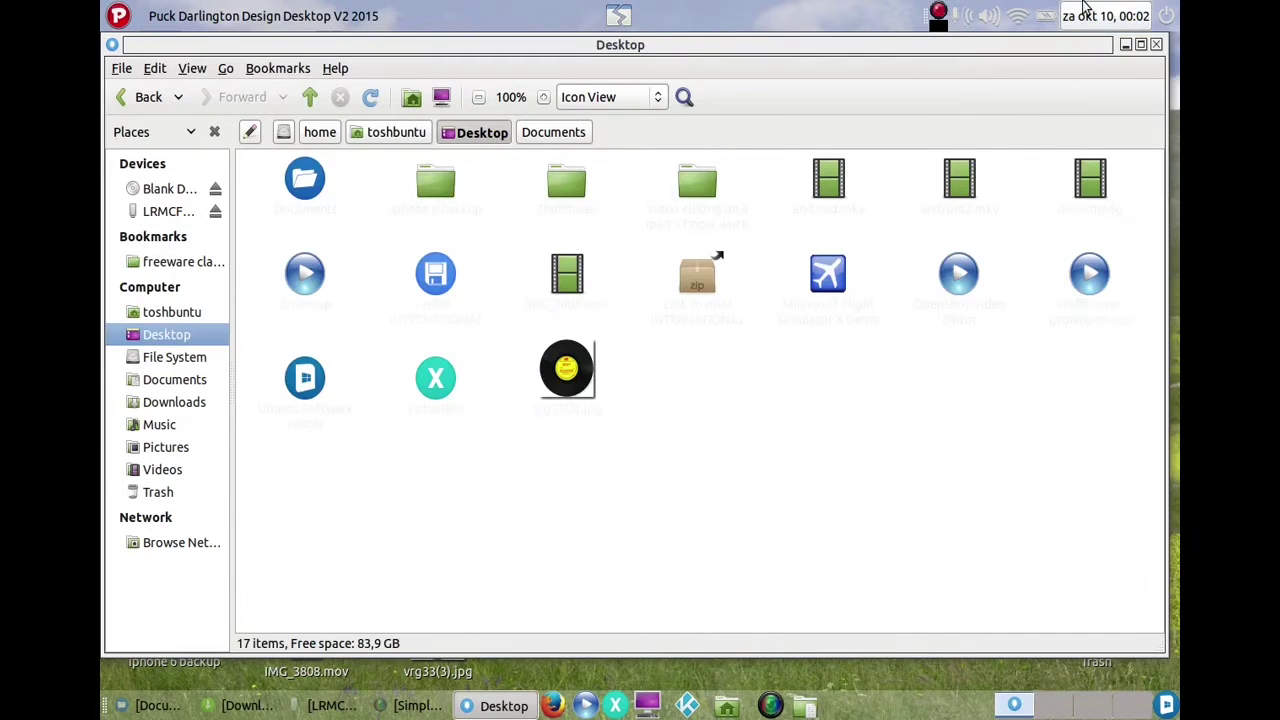
# Step: Close the Desktop window, open Computer in icon view, and set the zoom to 200%
pyautogui.click(1156, 45)
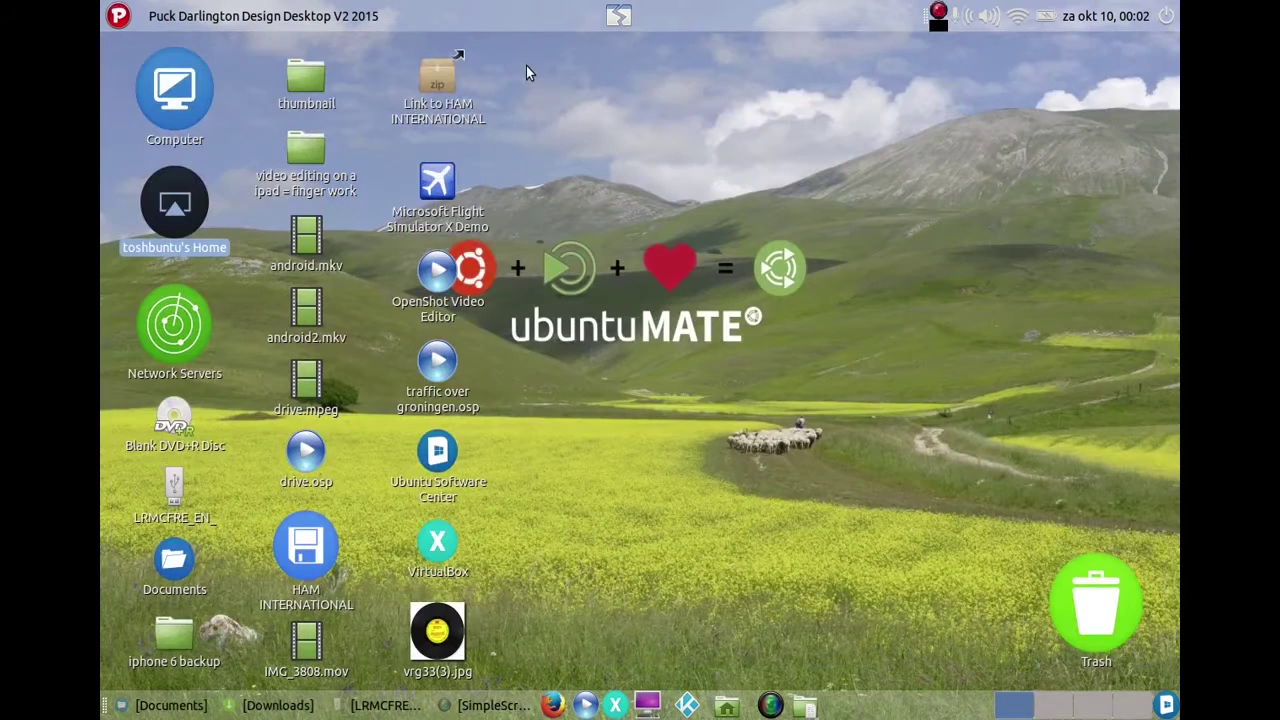
pyautogui.doubleClick(176, 88)
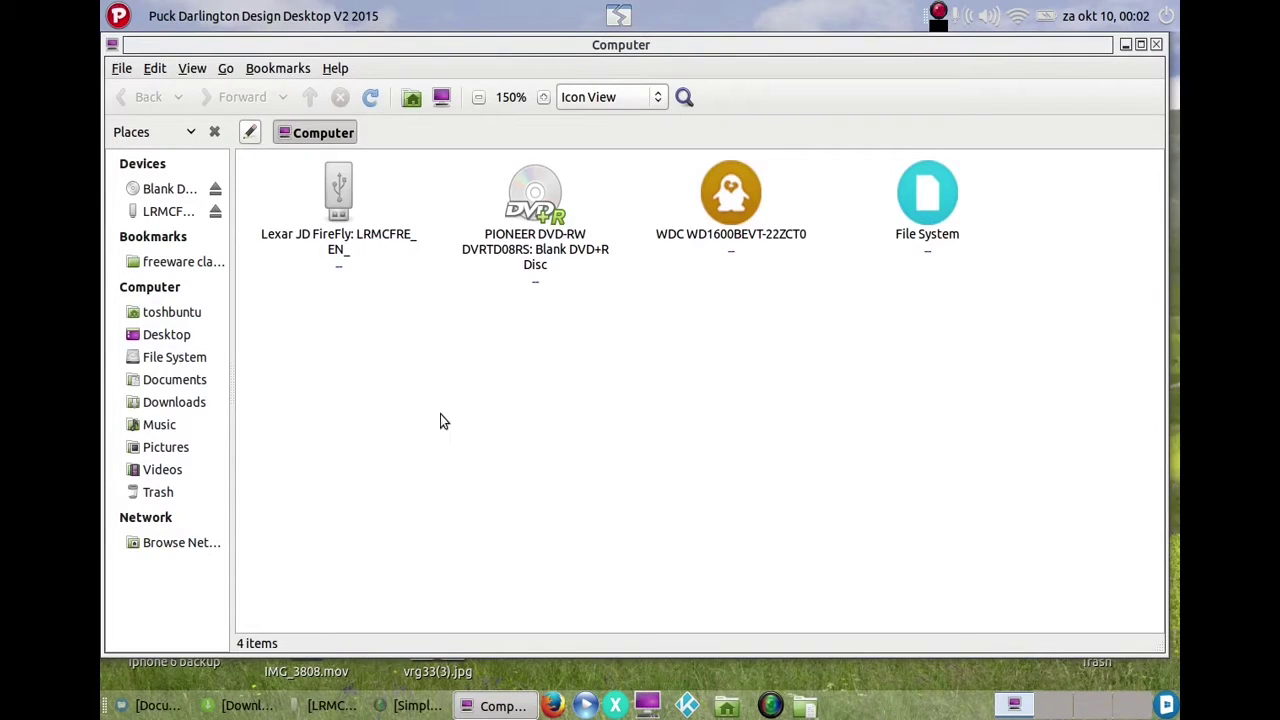
pyautogui.click(657, 97)
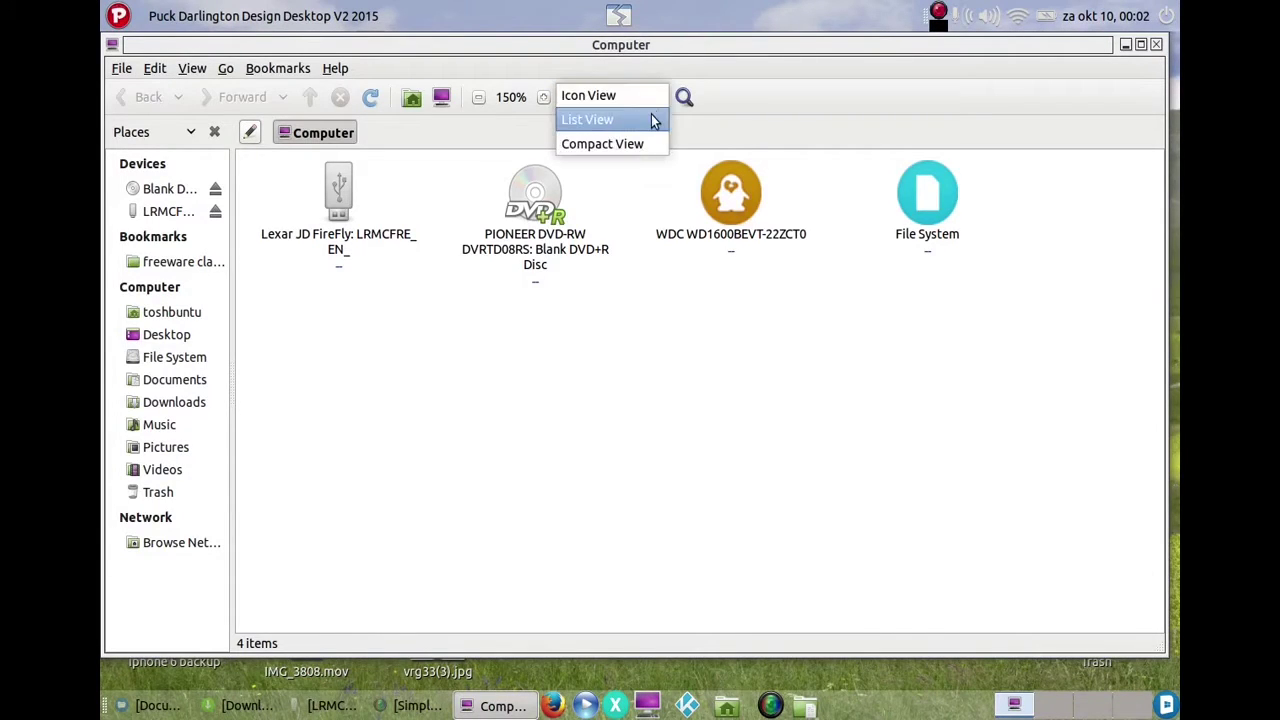
pyautogui.click(648, 95)
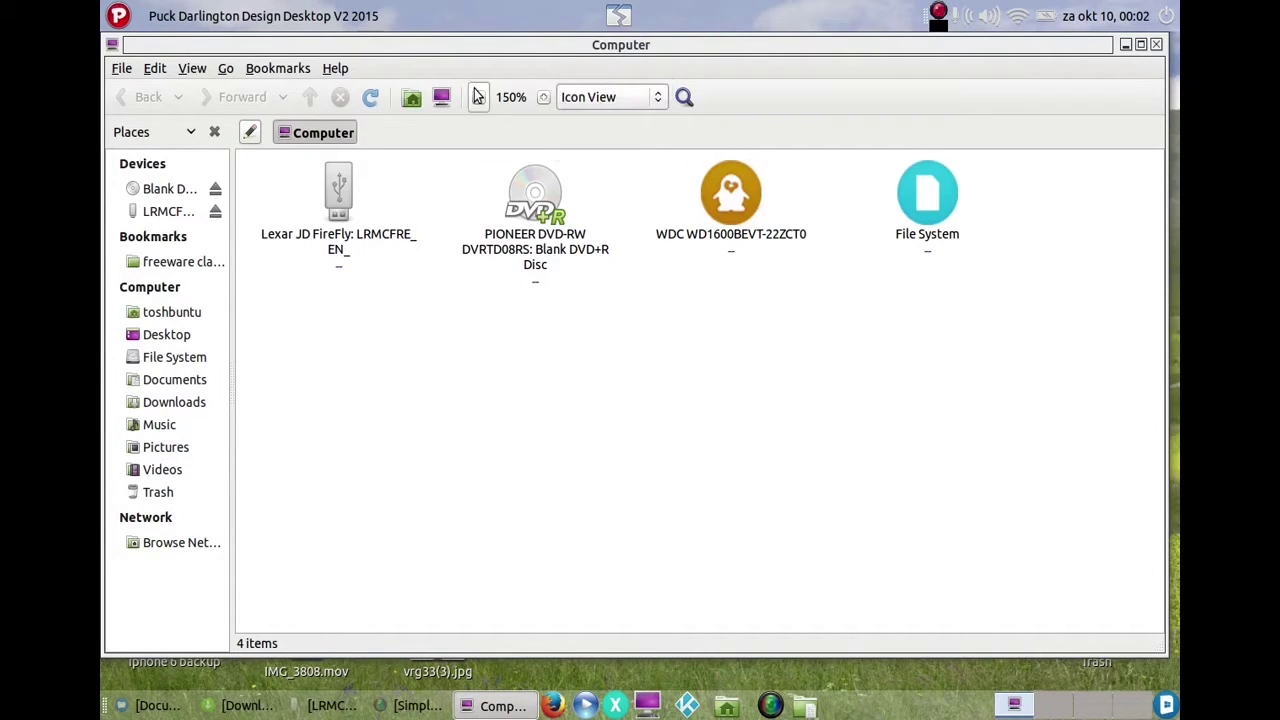
pyautogui.click(541, 98)
pyautogui.click(541, 98)
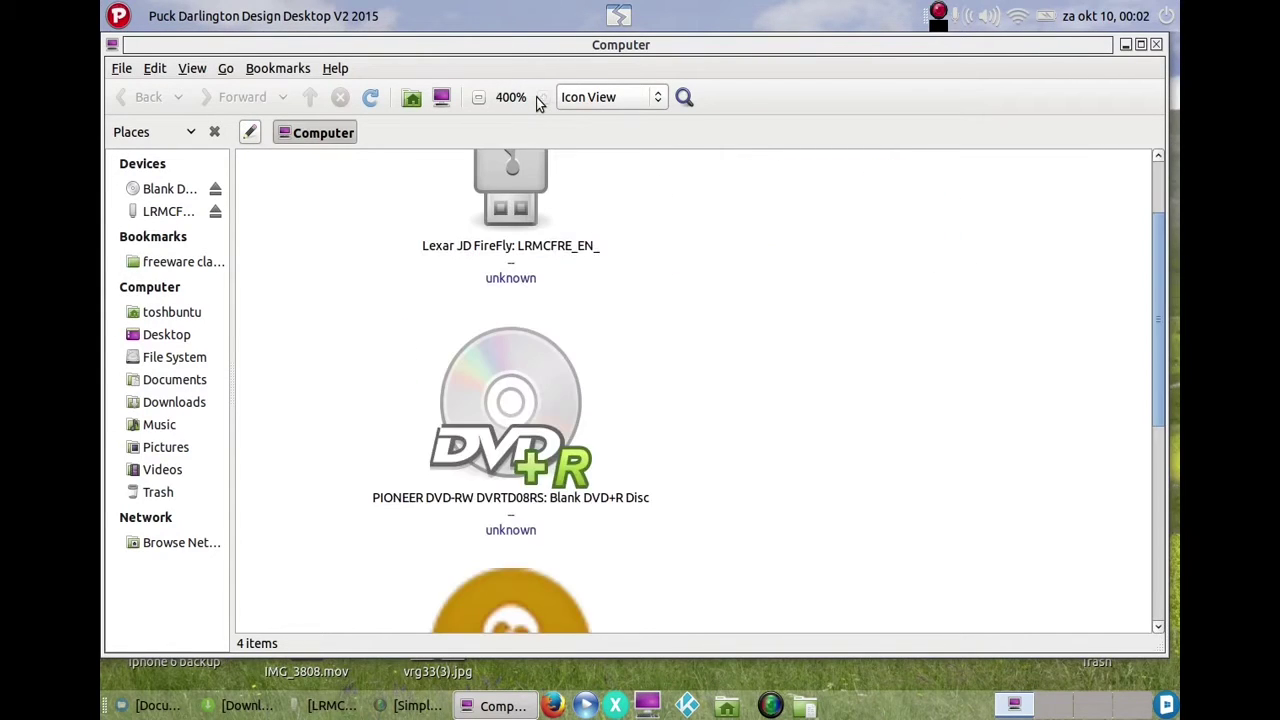
pyautogui.click(481, 96)
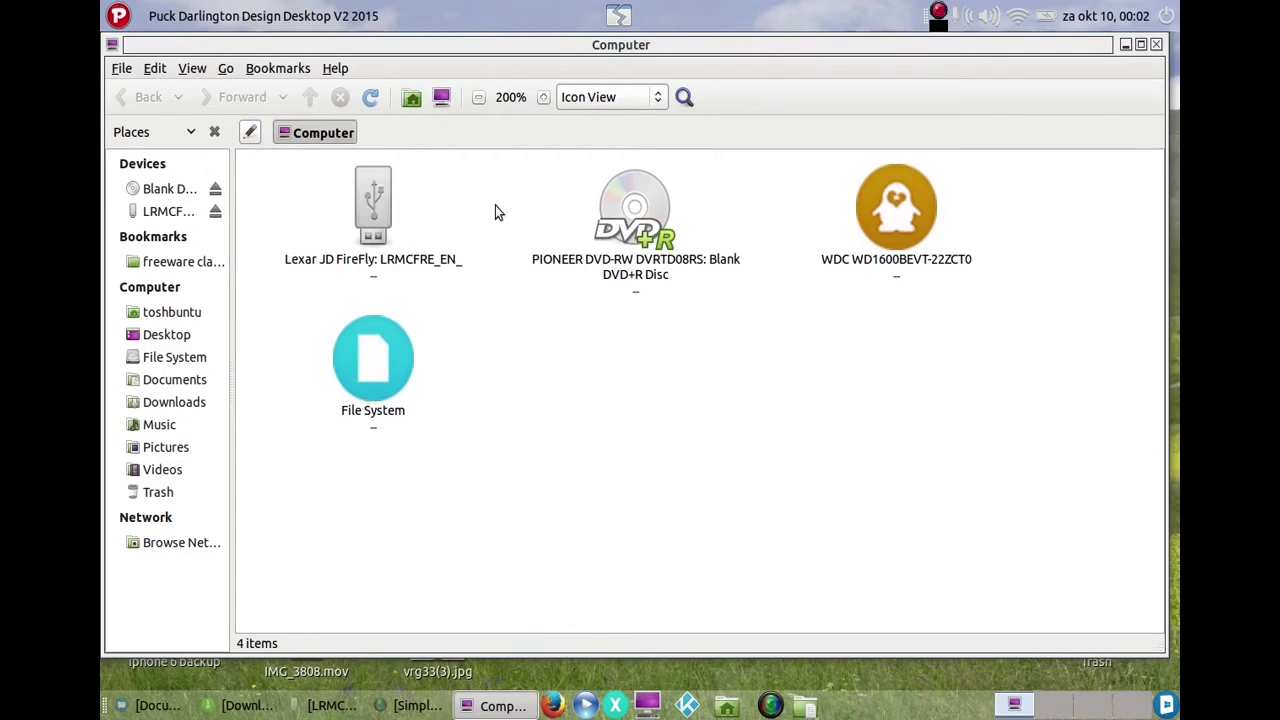
# Step: Start a custom icon for the DVD drive and browse to Circle Icons Pack/128x128
pyautogui.rightClick(643, 230)
pyautogui.click(691, 568)
pyautogui.click(479, 267)
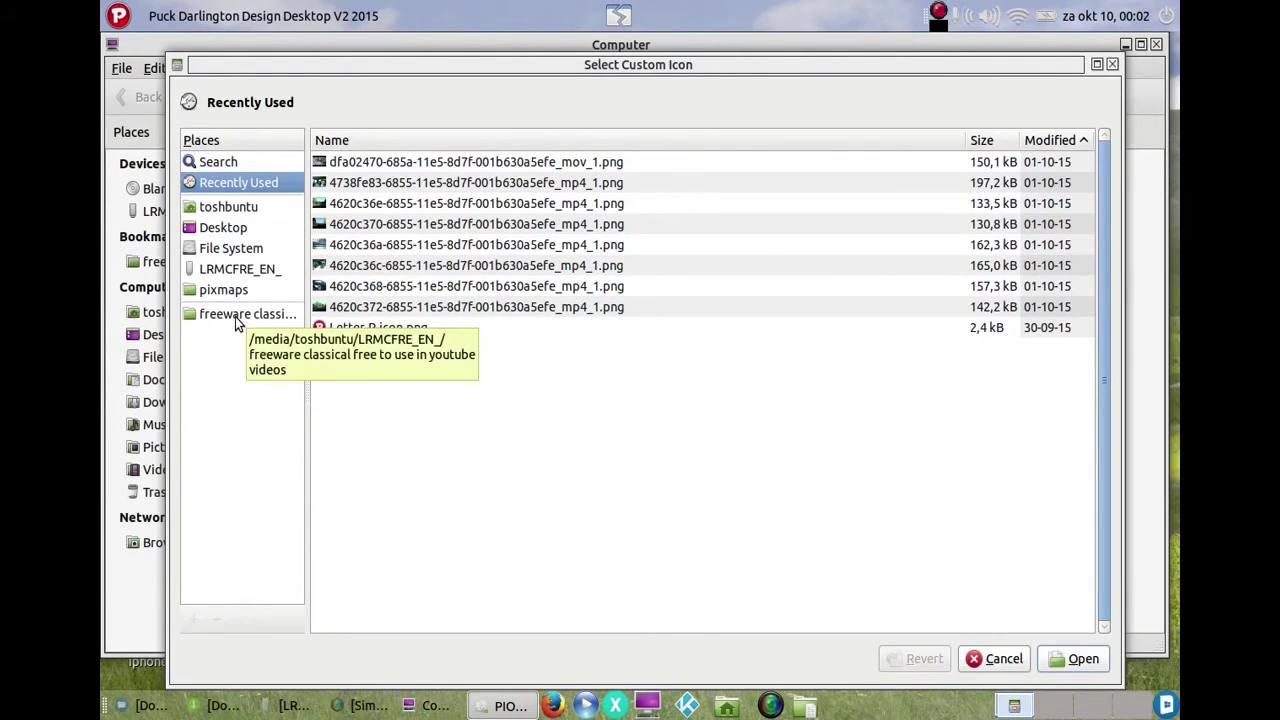
pyautogui.click(228, 207)
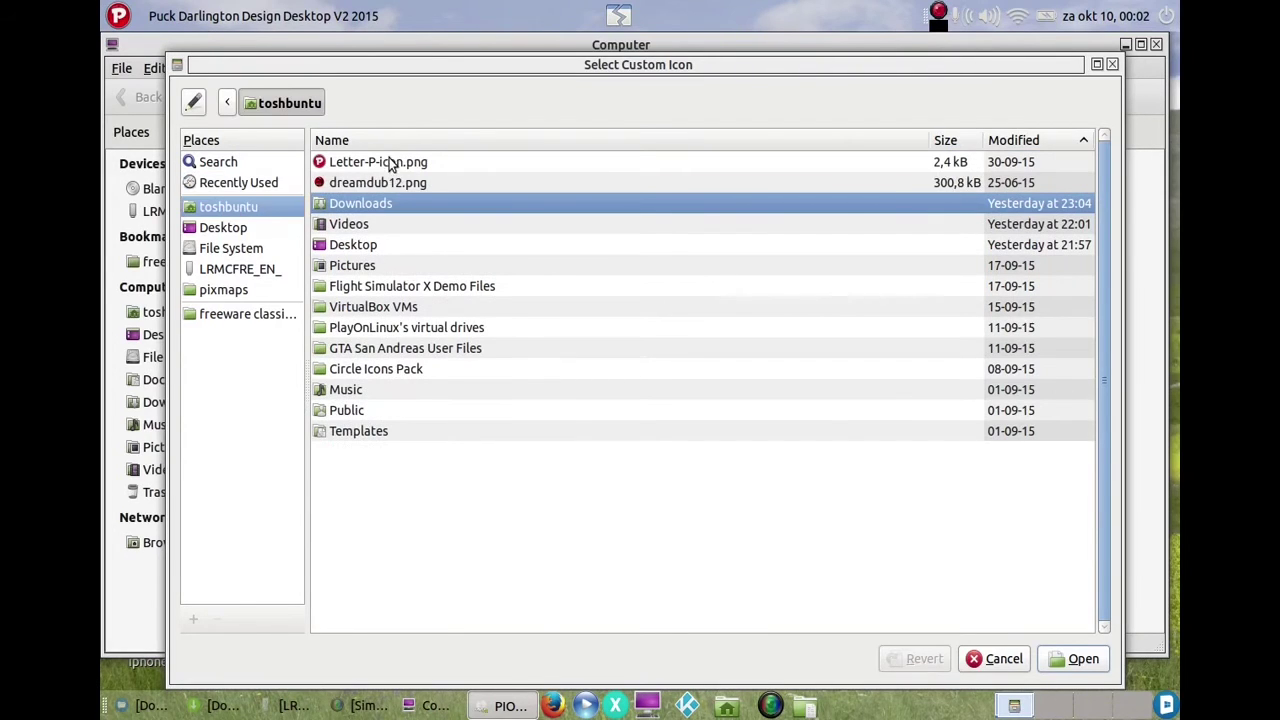
pyautogui.doubleClick(360, 369)
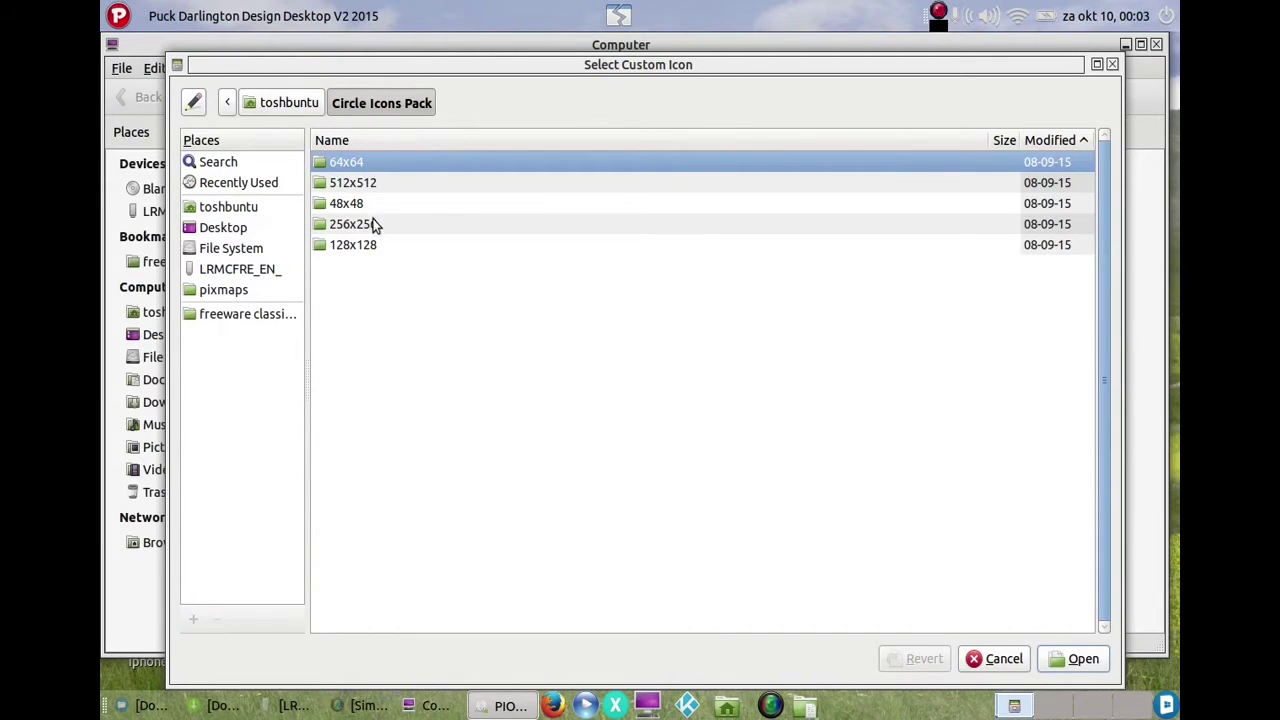
pyautogui.doubleClick(372, 251)
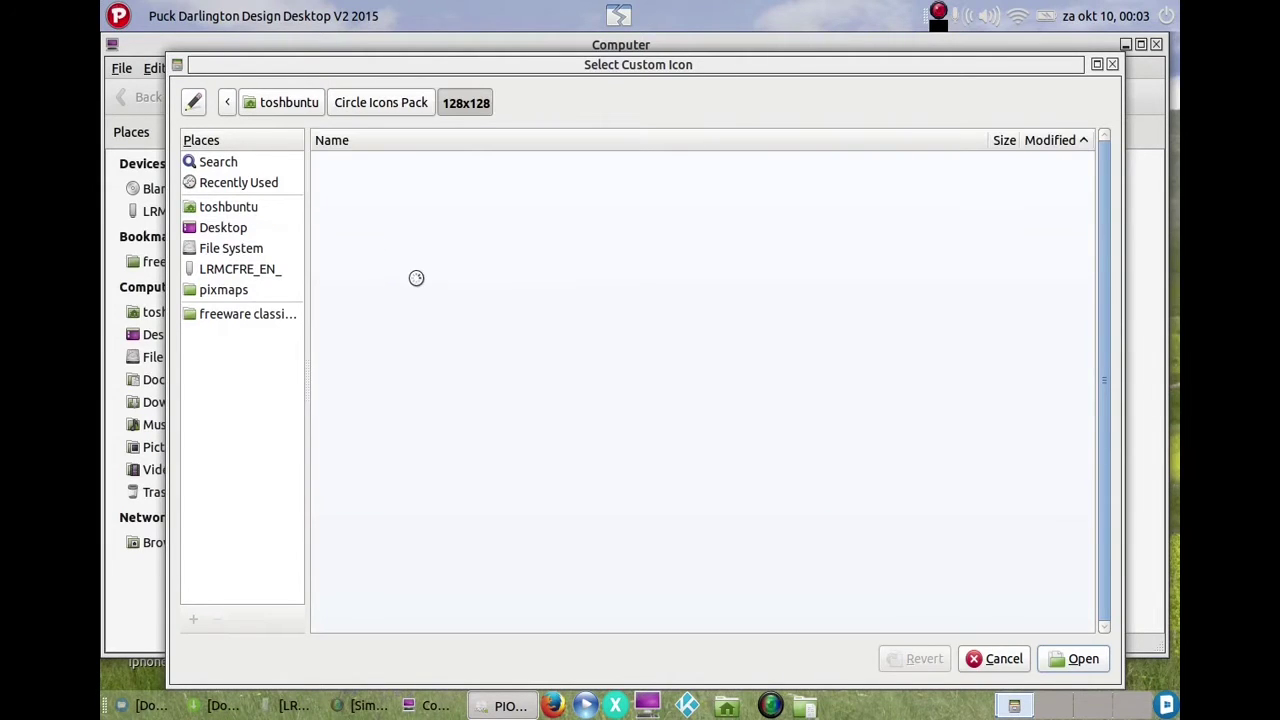
# Step: Preview the 128x128 icons, stepping from google earth.png down through the list to qq.png
pyautogui.click(500, 245)
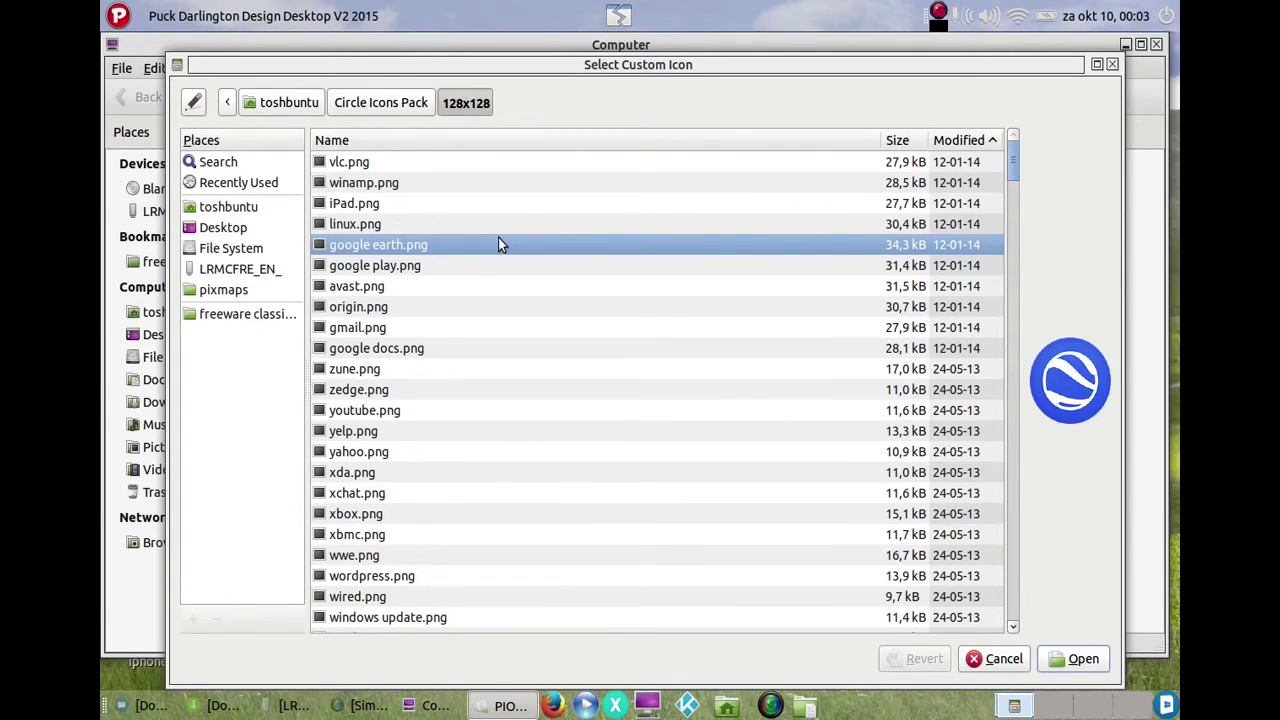
pyautogui.press('Up')
pyautogui.press('Up')
pyautogui.press('Up')
pyautogui.press('Up')
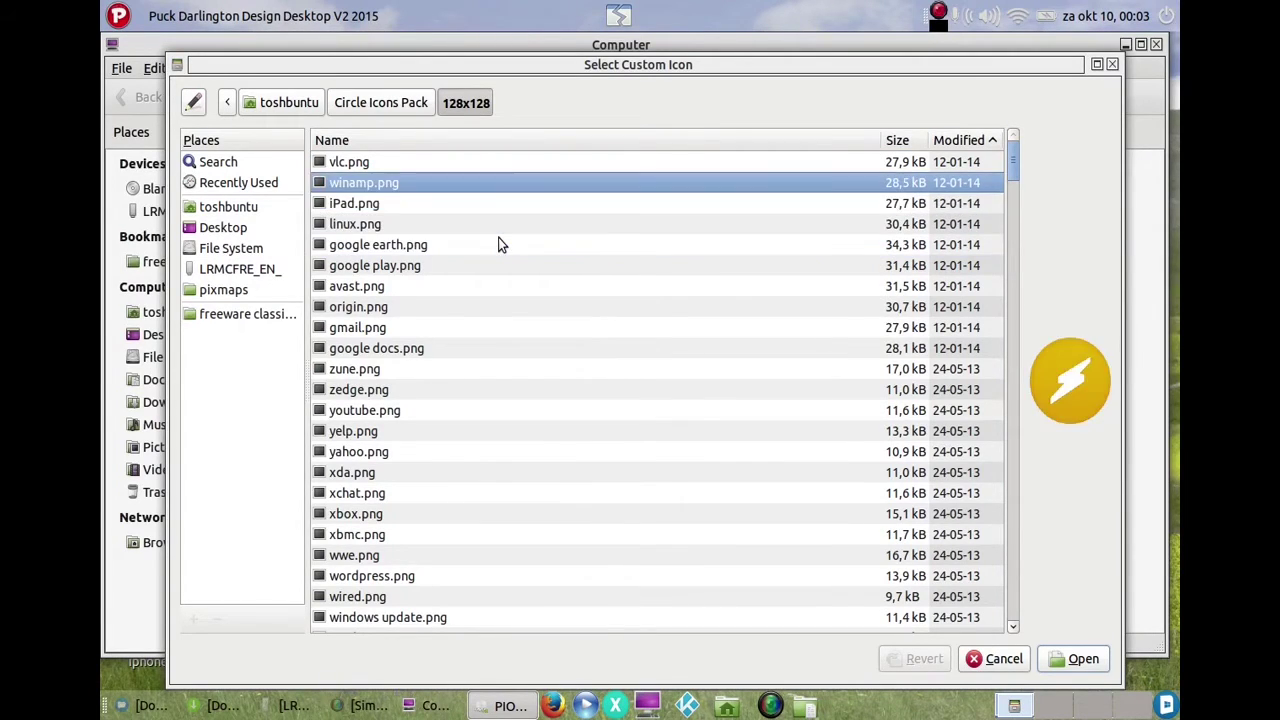
pyautogui.press('Down')
pyautogui.press('Down')
pyautogui.press('Down')
pyautogui.press('Down')
pyautogui.press('Down')
pyautogui.press('Down')
pyautogui.press('Down')
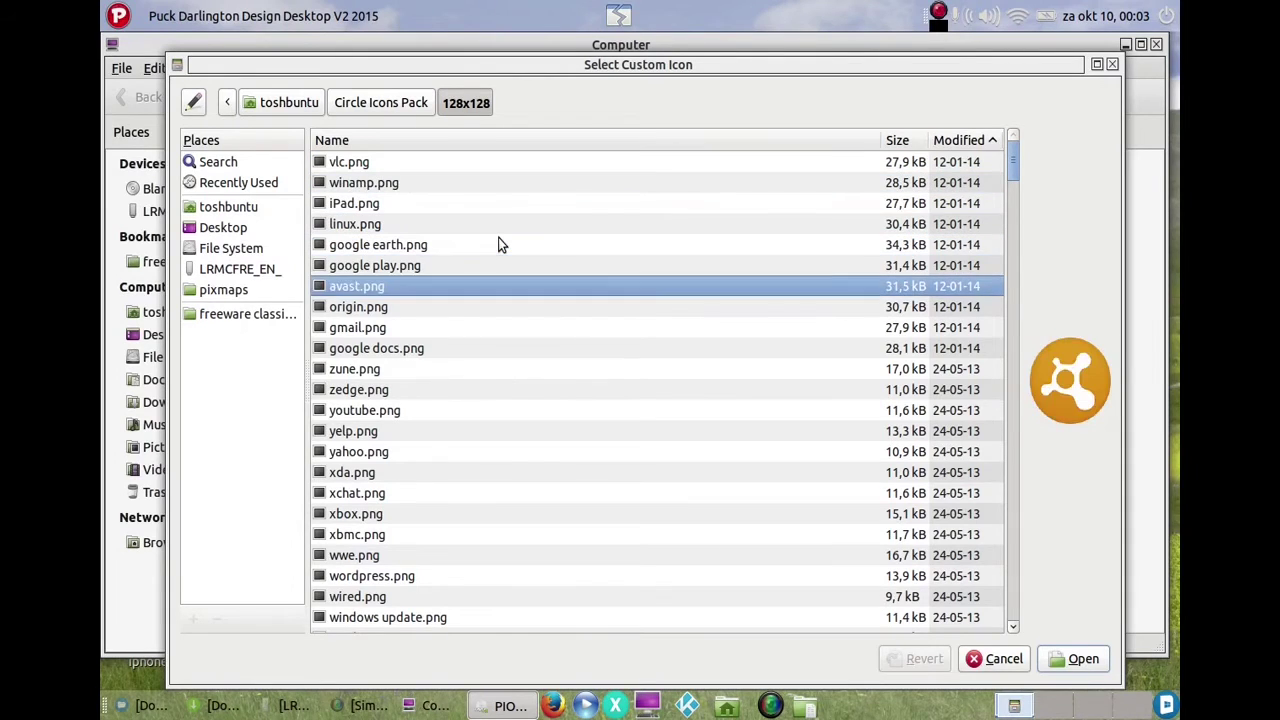
pyautogui.press('Down')
pyautogui.press('Down')
pyautogui.press('Down')
pyautogui.press('Down')
pyautogui.press('Down')
pyautogui.press('Down')
pyautogui.press('Down')
pyautogui.press('Down')
pyautogui.press('Down')
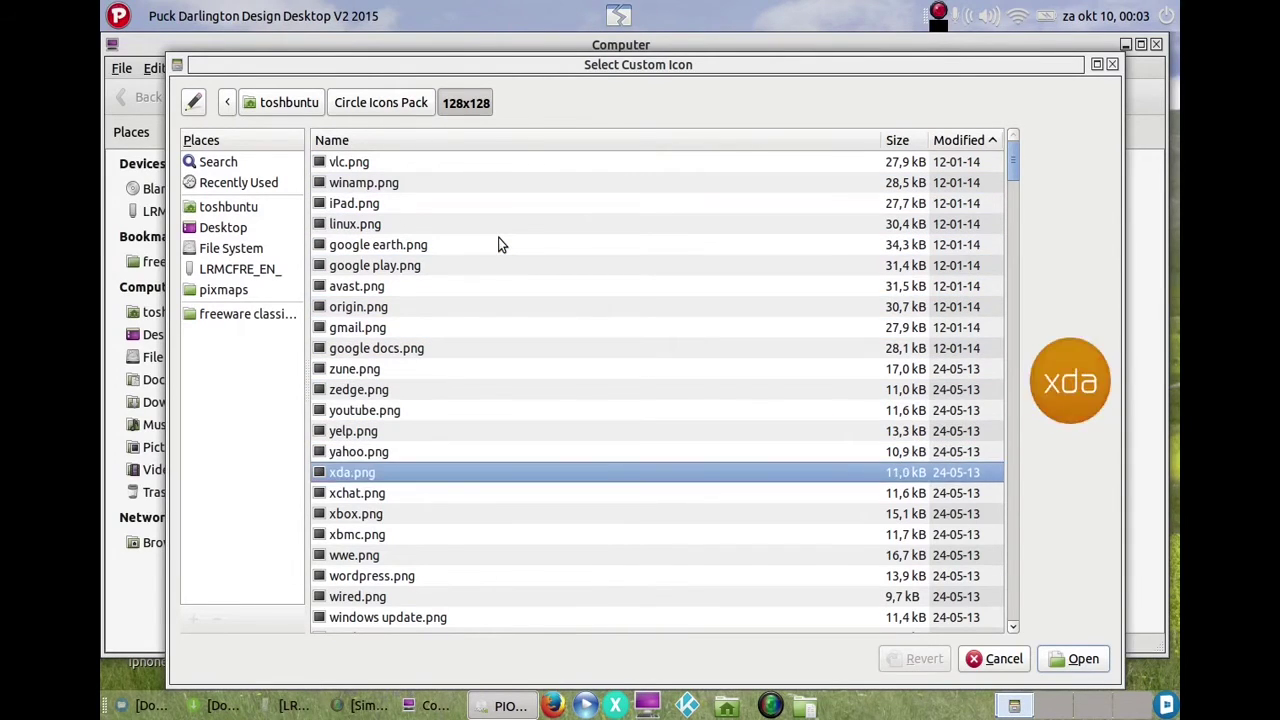
pyautogui.press('Down')
pyautogui.press('Down')
pyautogui.press('Down')
pyautogui.press('Down')
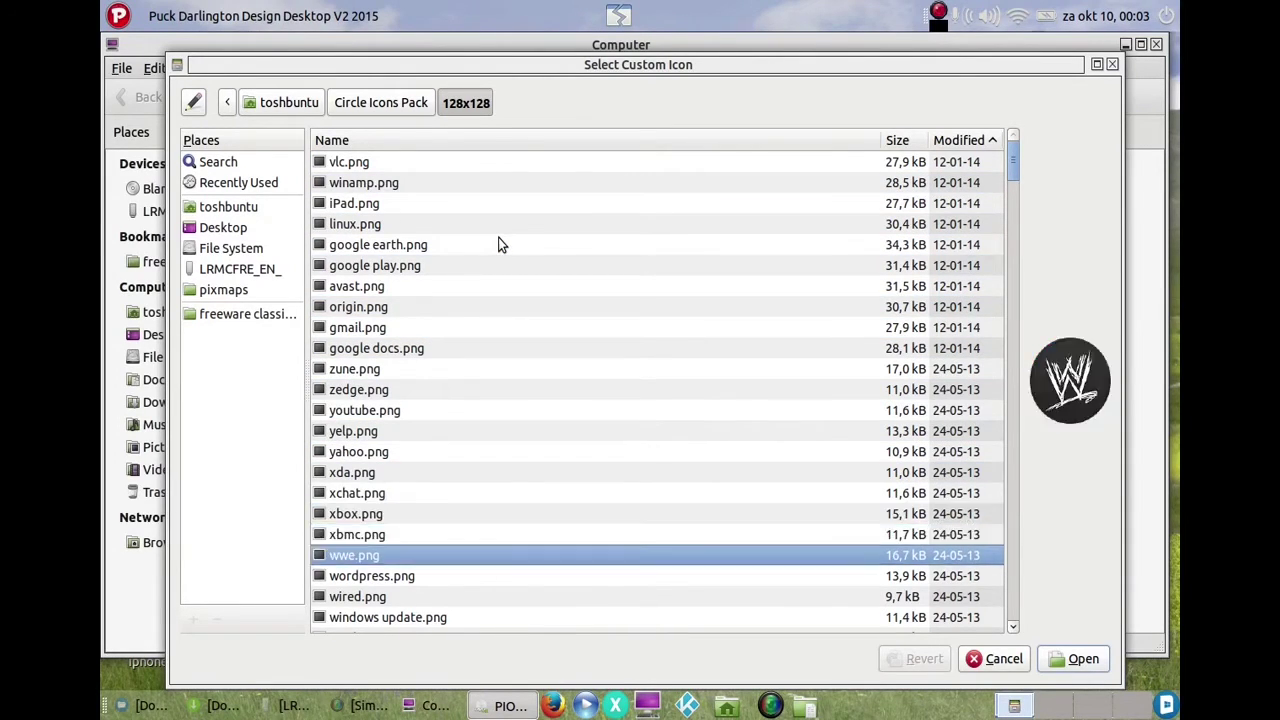
pyautogui.press('Down')
pyautogui.press('Down')
pyautogui.press('Down')
pyautogui.press('Down')
pyautogui.press('Down')
pyautogui.press('Down')
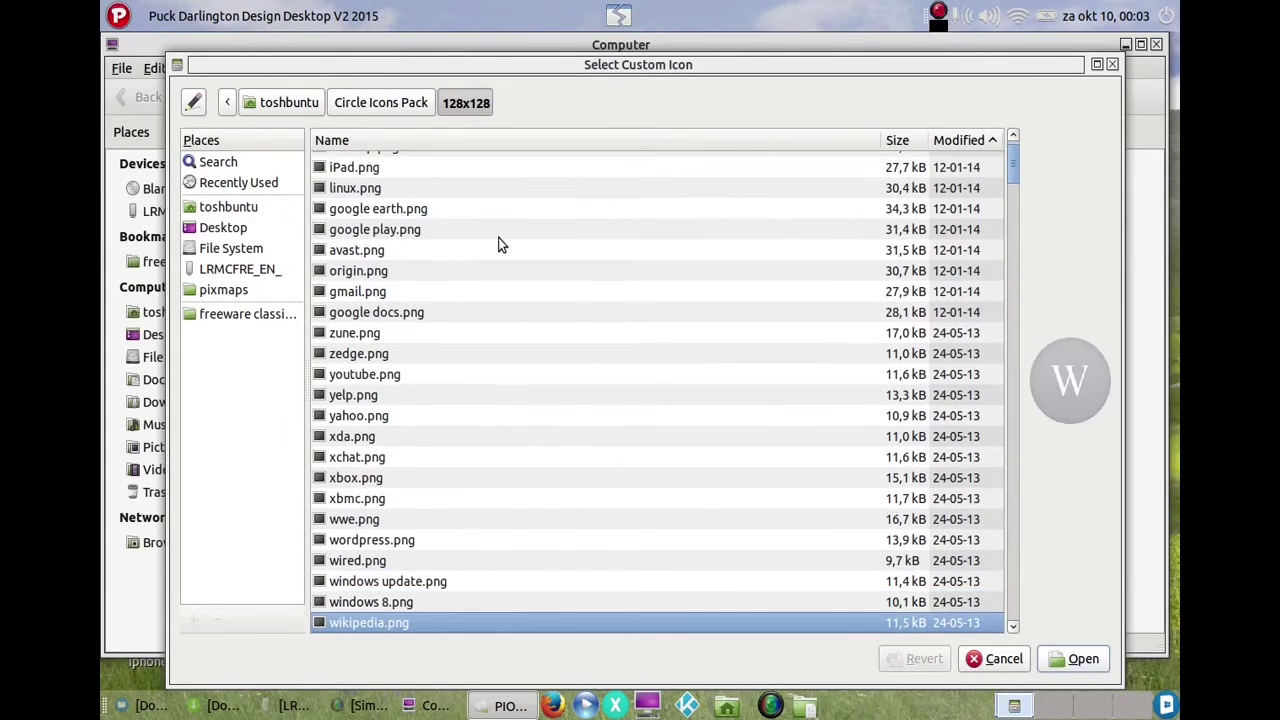
pyautogui.press('Down')
pyautogui.press('Down')
pyautogui.press('Down')
pyautogui.press('Down')
pyautogui.press('Down')
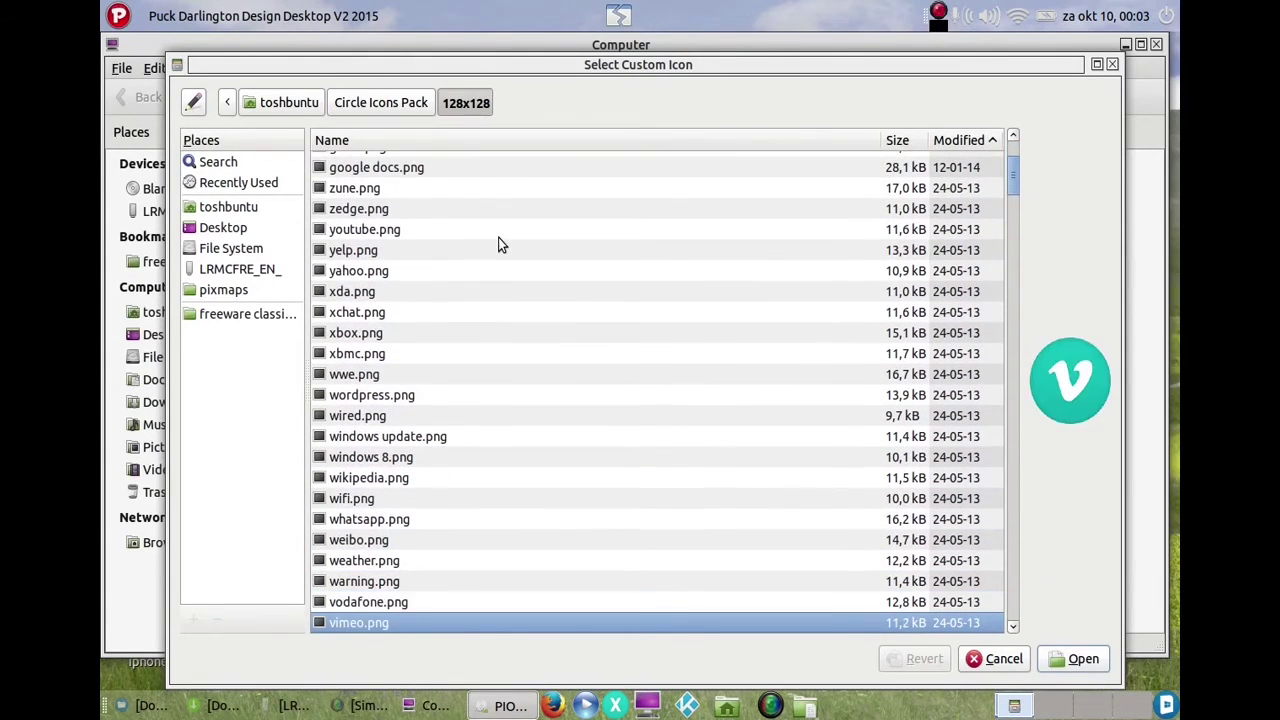
pyautogui.press('Up')
pyautogui.press('Down')
pyautogui.press('Down')
pyautogui.press('Down')
pyautogui.press('Down')
pyautogui.press('Down')
pyautogui.press('Down')
pyautogui.press('Down')
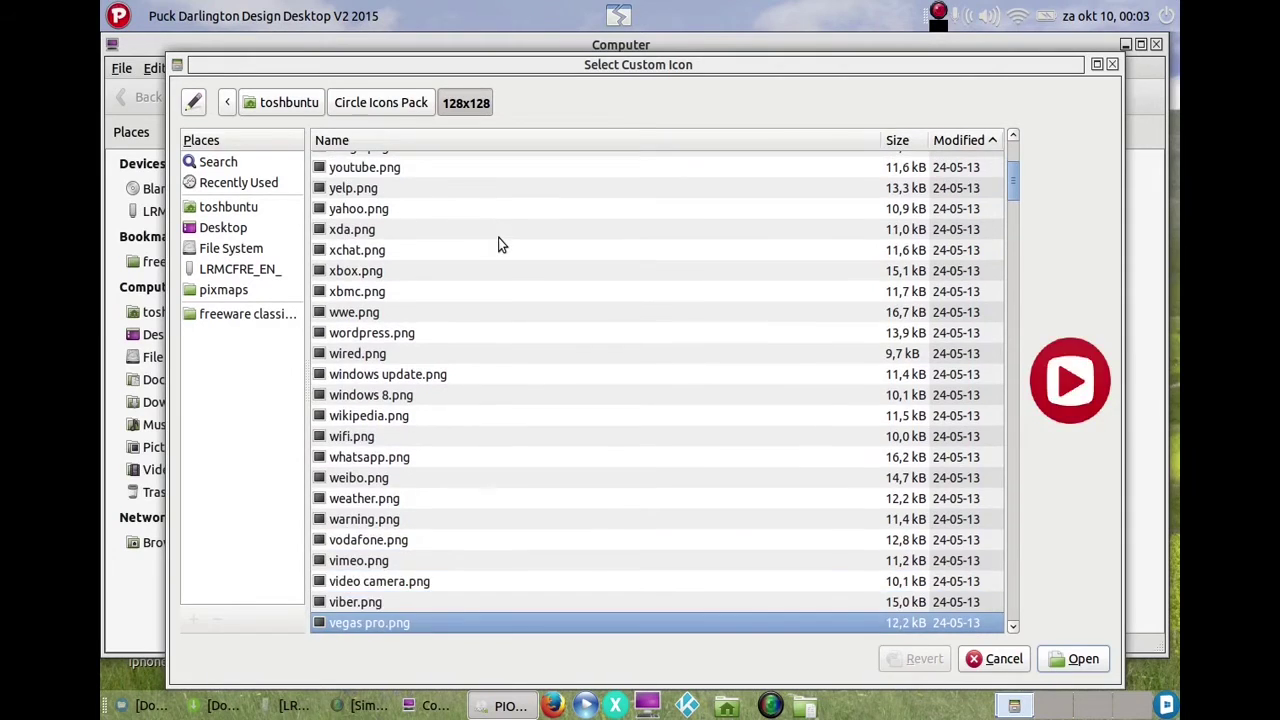
pyautogui.press('Down')
pyautogui.press('Down')
pyautogui.press('Down')
pyautogui.press('Down')
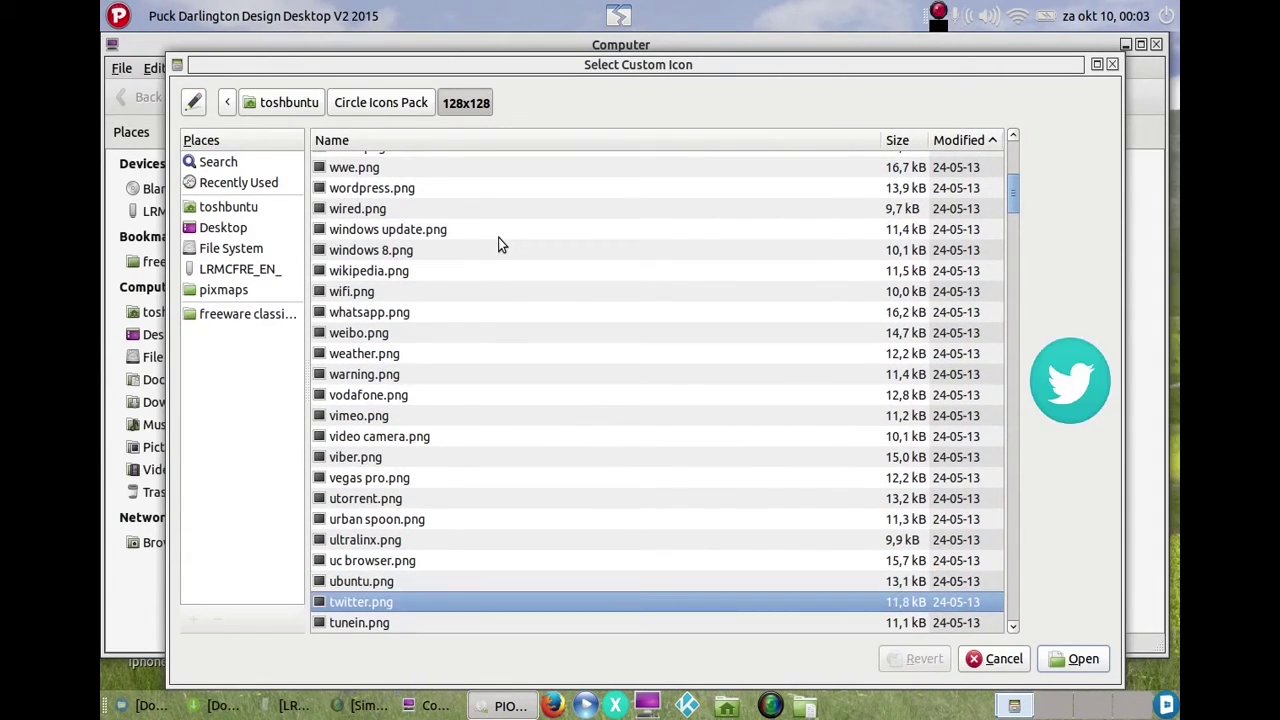
pyautogui.press('Down')
pyautogui.press('Down')
pyautogui.press('Down')
pyautogui.press('Down')
pyautogui.press('Down')
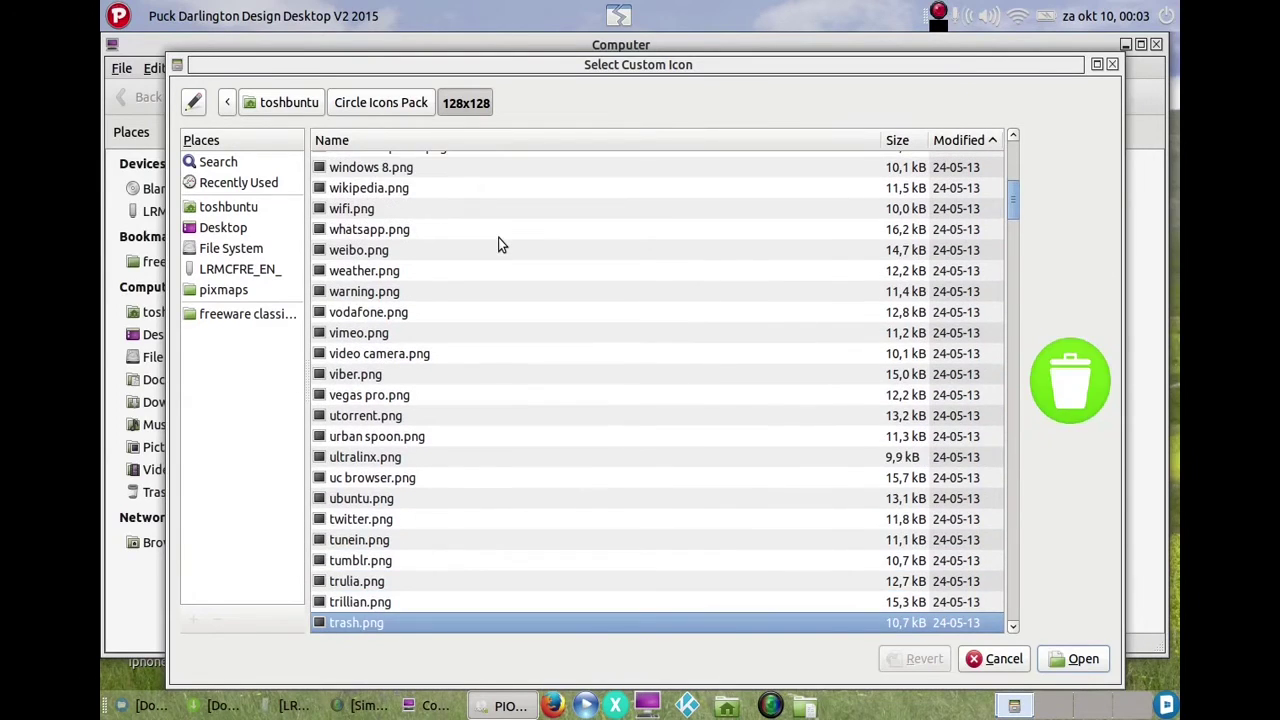
pyautogui.press('Down')
pyautogui.press('Down')
pyautogui.press('Down')
pyautogui.press('Down')
pyautogui.press('Down')
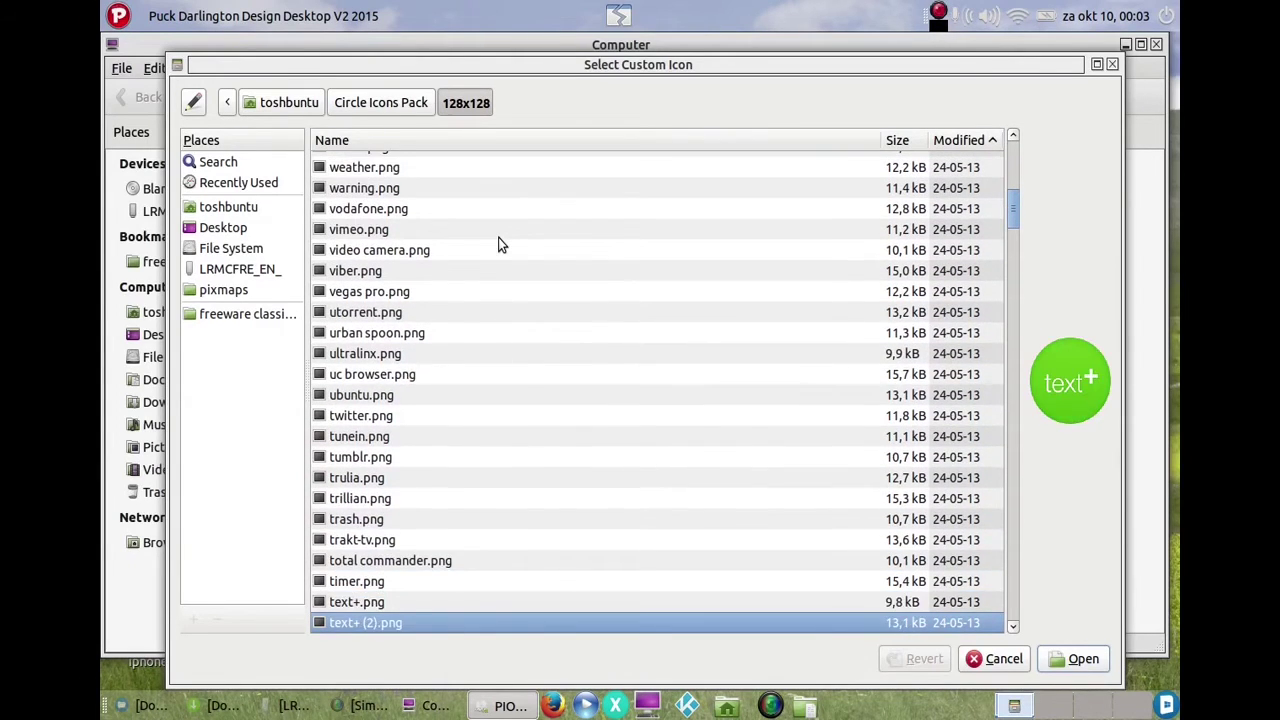
pyautogui.press('Down')
pyautogui.press('Down')
pyautogui.press('Down')
pyautogui.press('Down')
pyautogui.press('Down')
pyautogui.press('Down')
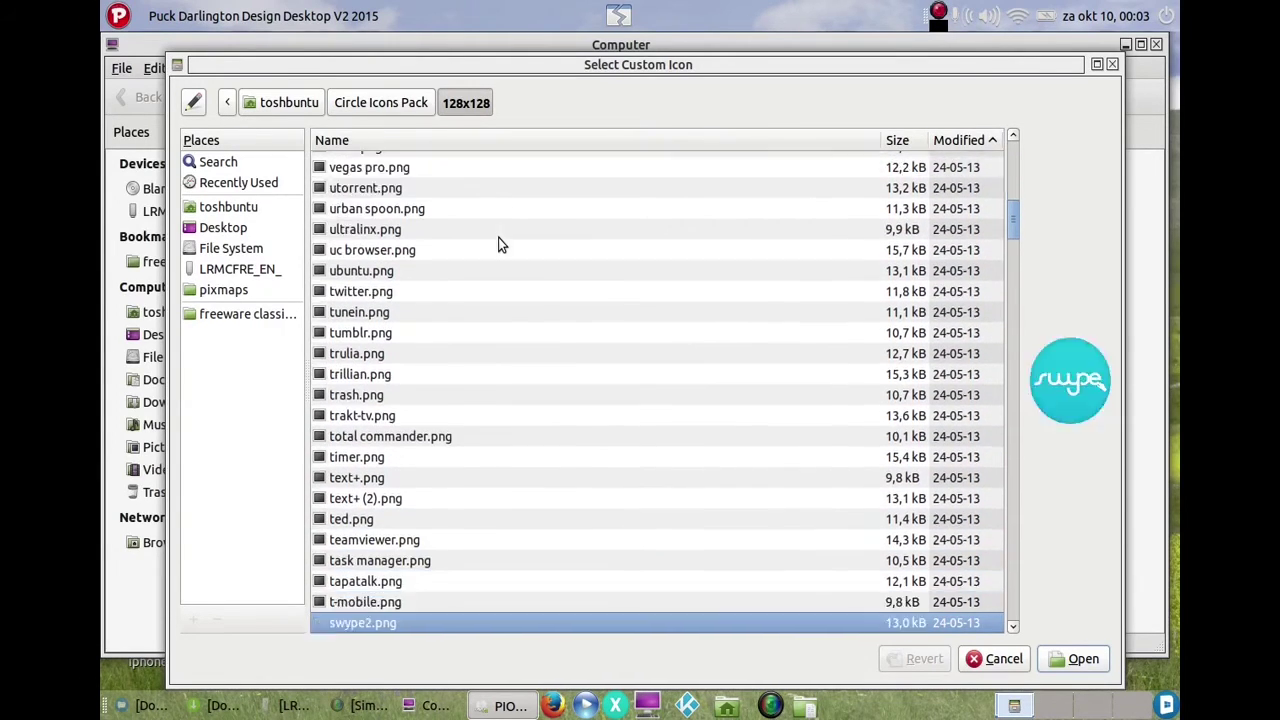
pyautogui.press('Down')
pyautogui.press('Down')
pyautogui.press('Down')
pyautogui.press('Down')
pyautogui.press('Down')
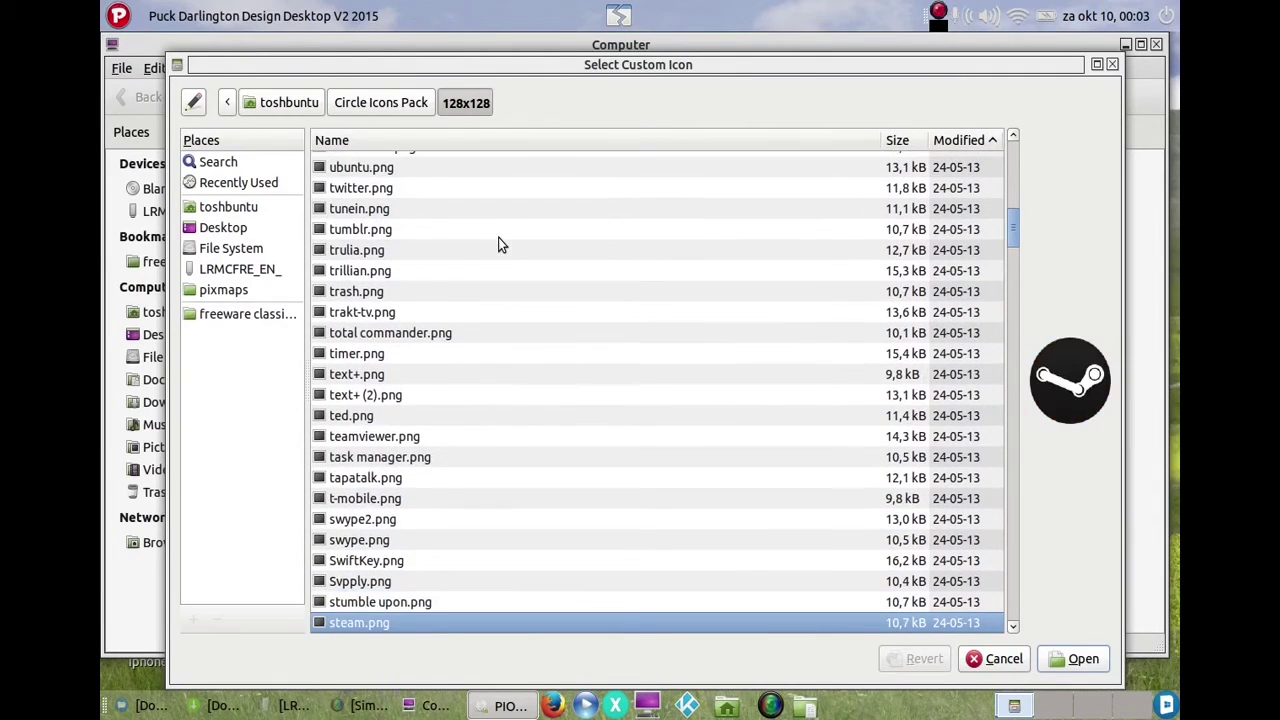
pyautogui.press('Down')
pyautogui.press('Down')
pyautogui.press('Down')
pyautogui.press('Down')
pyautogui.press('Down')
pyautogui.press('Down')
pyautogui.press('Down')
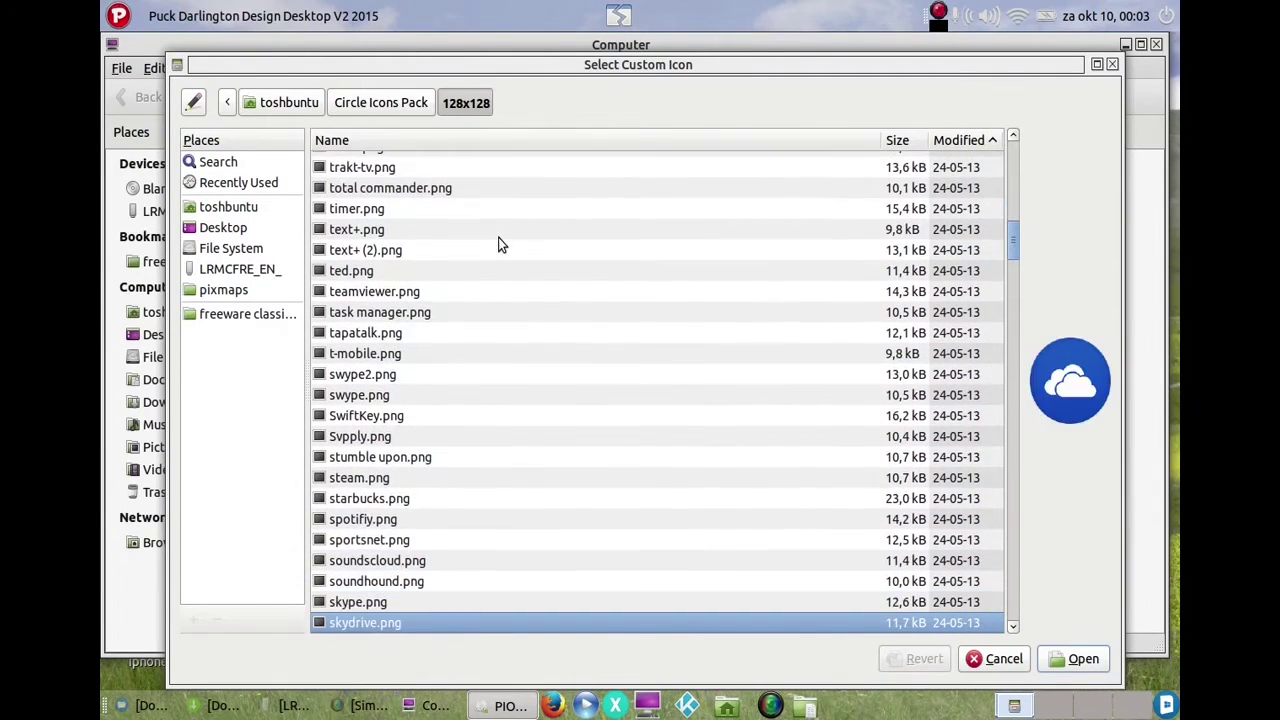
pyautogui.press('Down')
pyautogui.press('Down')
pyautogui.press('Down')
pyautogui.press('Down')
pyautogui.press('Down')
pyautogui.press('Down')
pyautogui.press('Down')
pyautogui.press('Down')
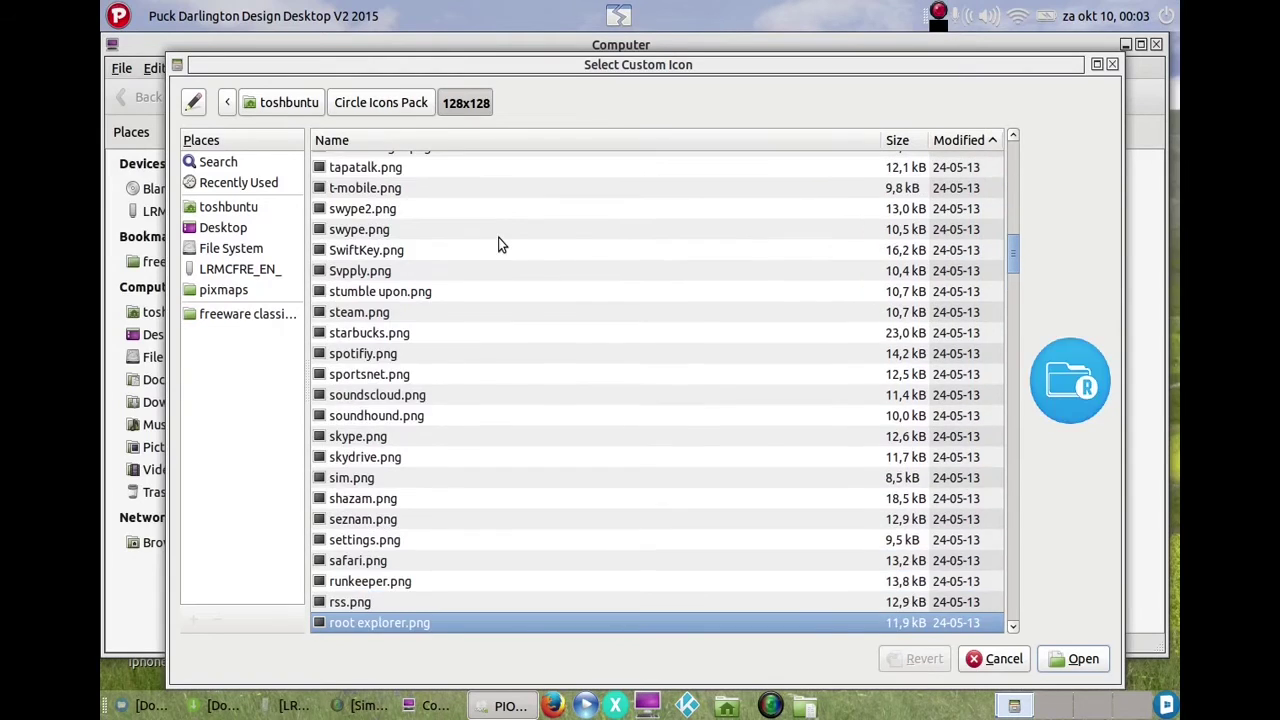
pyautogui.press('Down')
pyautogui.press('Down')
pyautogui.press('Down')
pyautogui.press('Down')
pyautogui.press('Down')
pyautogui.press('Down')
pyautogui.press('Down')
pyautogui.press('Down')
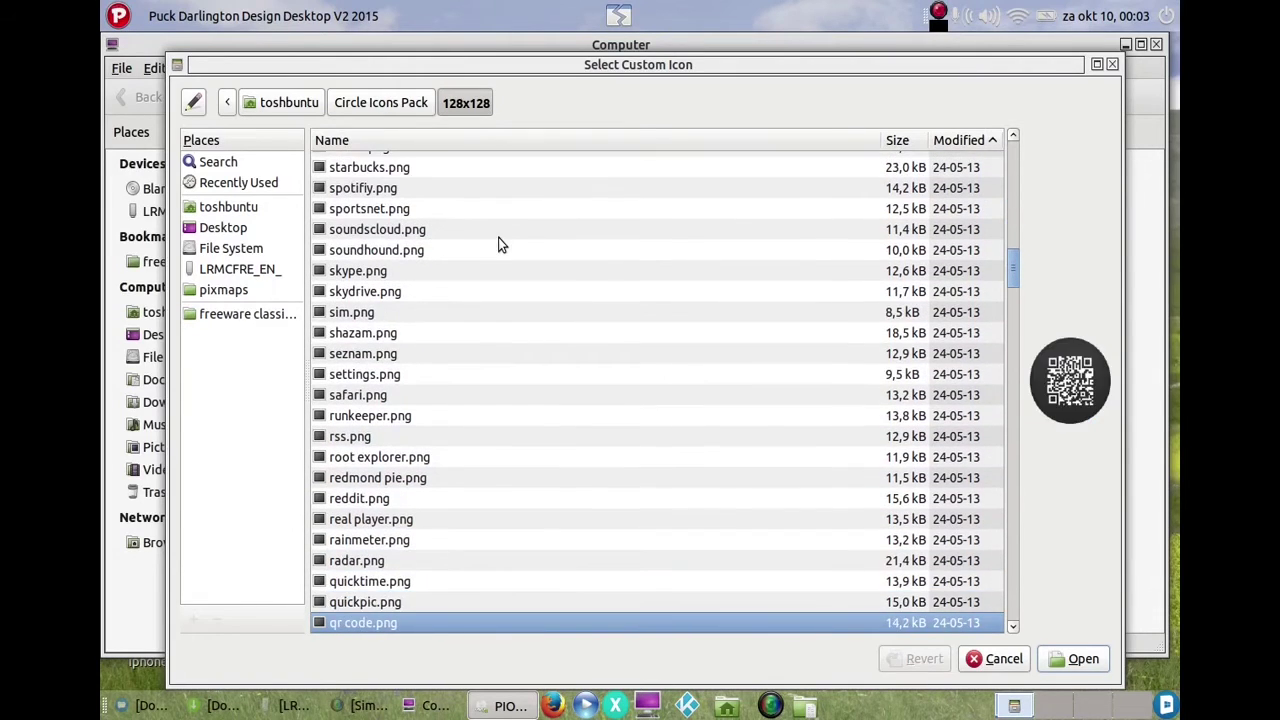
pyautogui.press('Down')
pyautogui.press('Down')
pyautogui.press('Down')
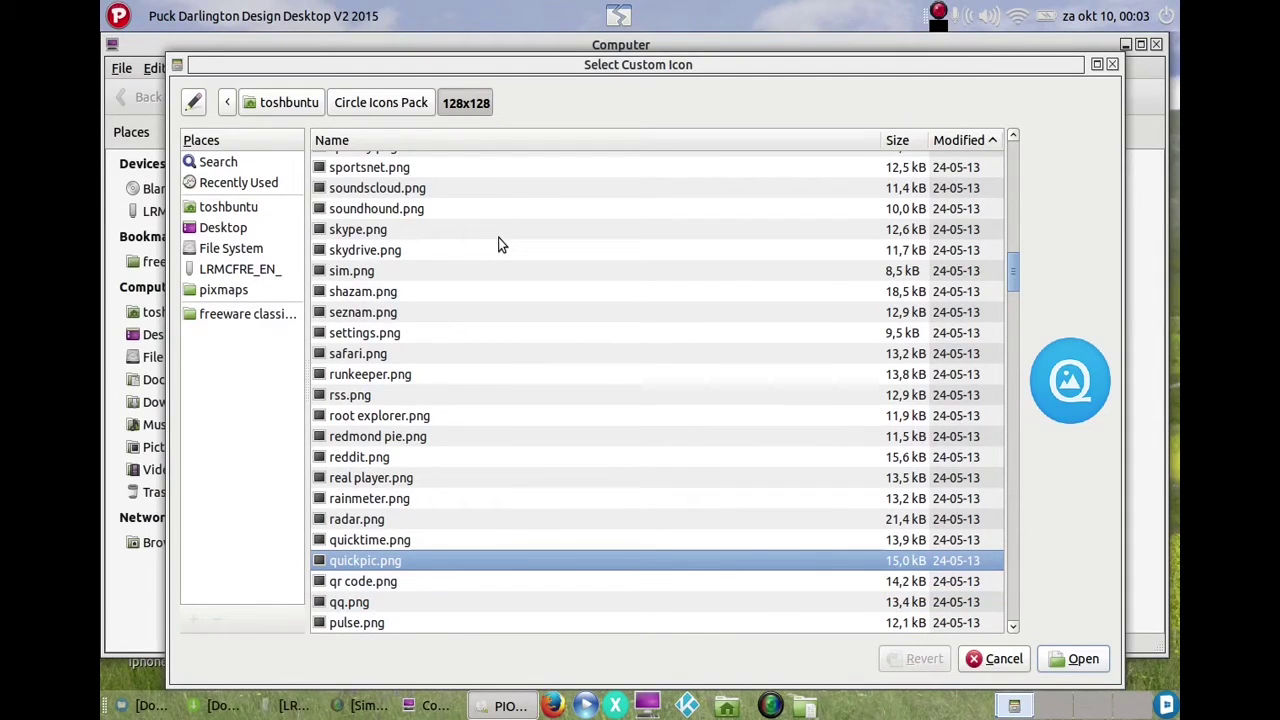
# Step: Apply quickpic.png as the DVD drive icon, close Properties, then close the Desktop window
pyautogui.doubleClick(468, 559)
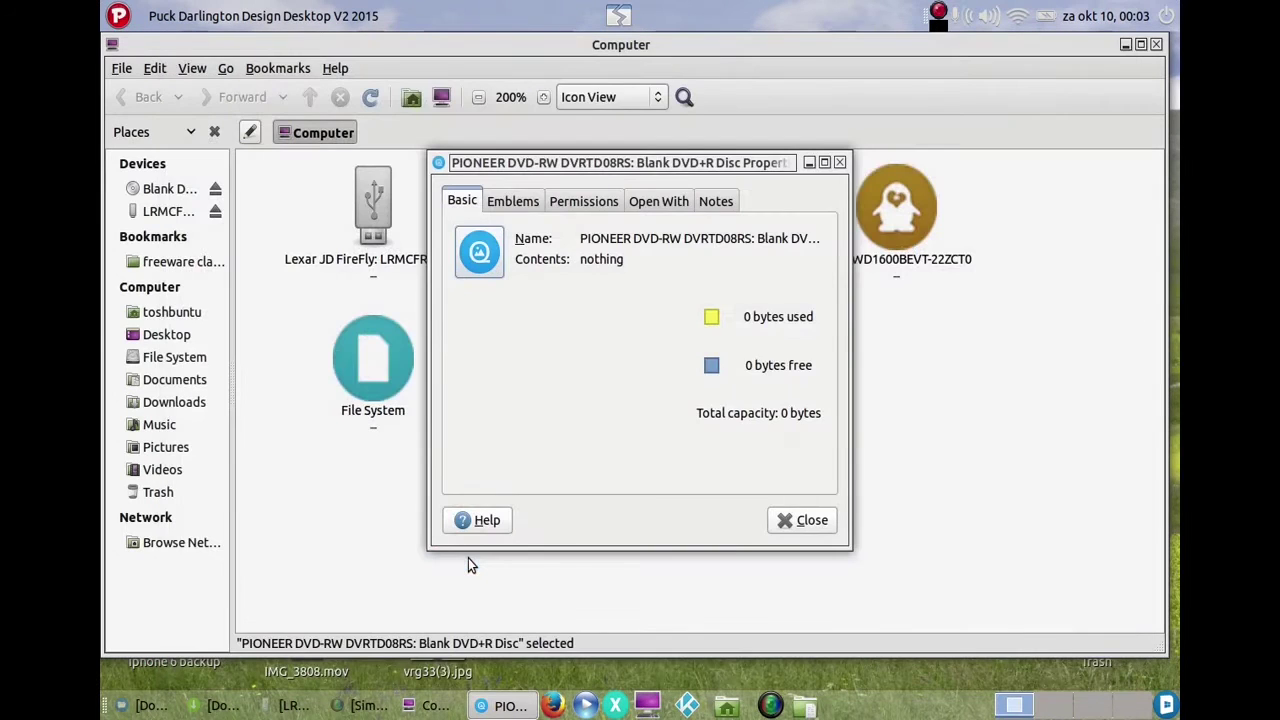
pyautogui.click(812, 522)
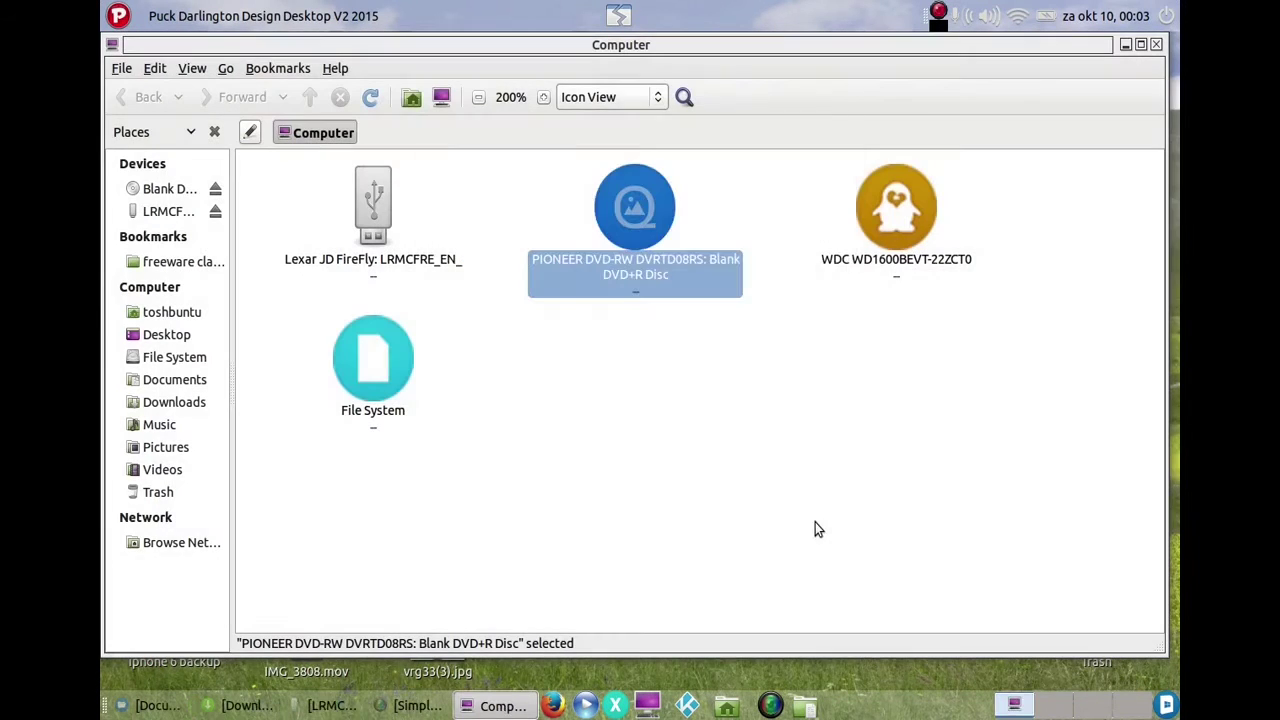
pyautogui.click(750, 504)
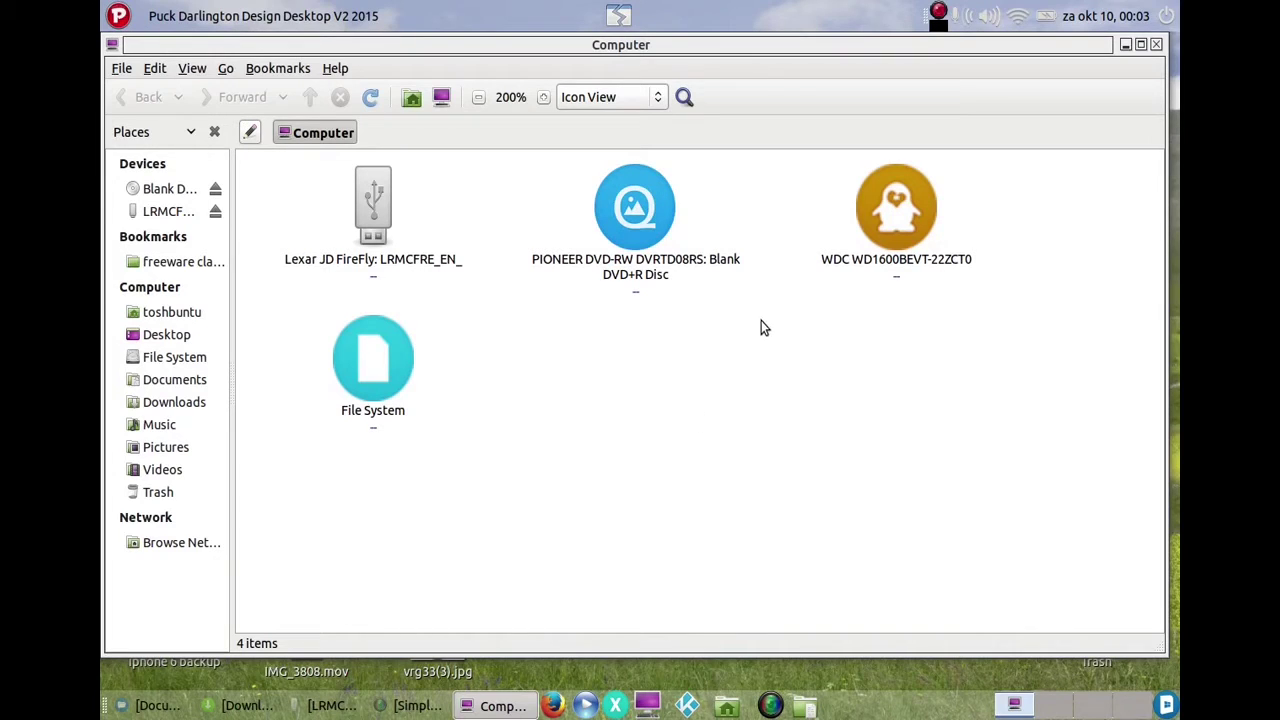
pyautogui.click(170, 336)
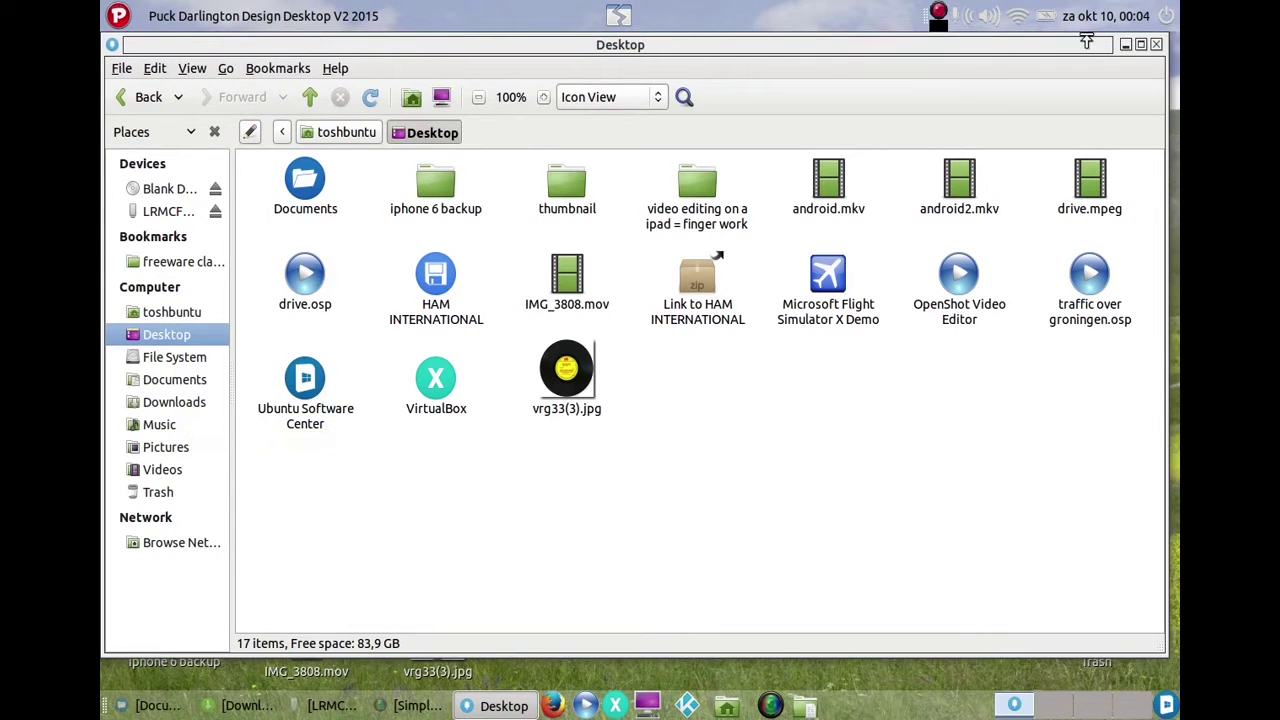
pyautogui.click(1155, 46)
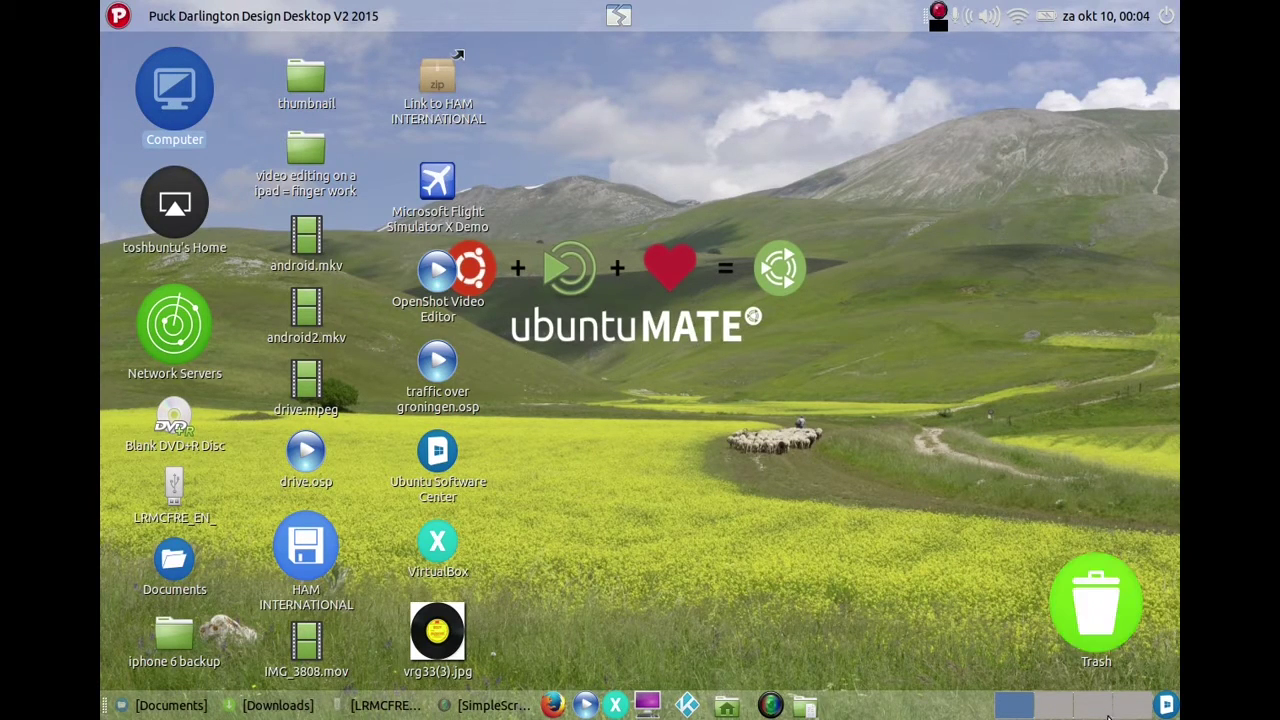
pyautogui.click(1090, 620)
pyautogui.doubleClick(1090, 620)
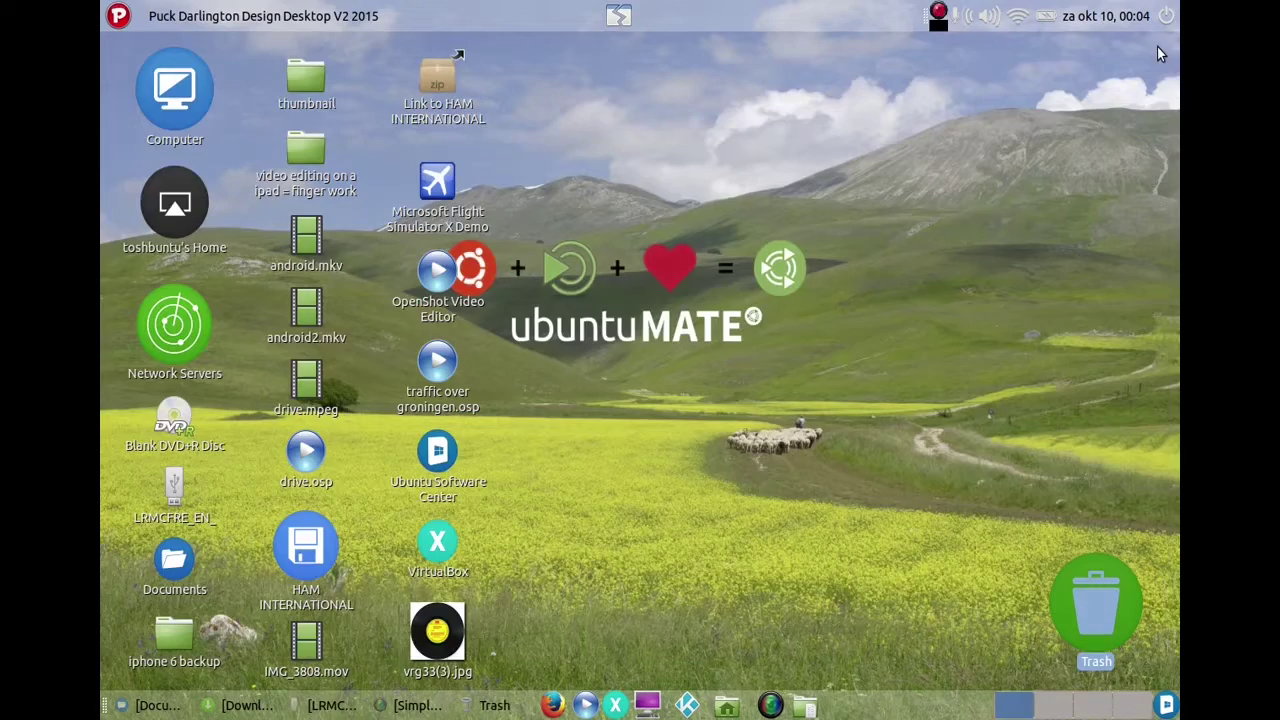
pyautogui.click(1156, 45)
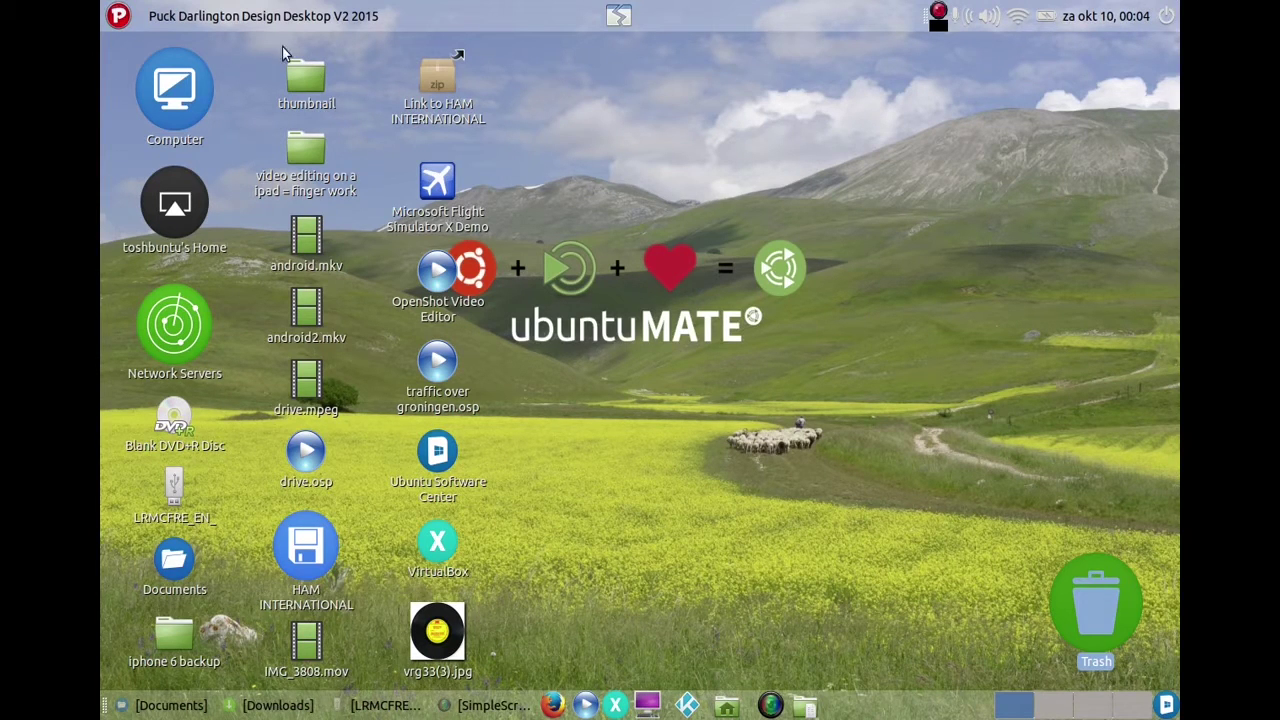
pyautogui.rightClick(117, 16)
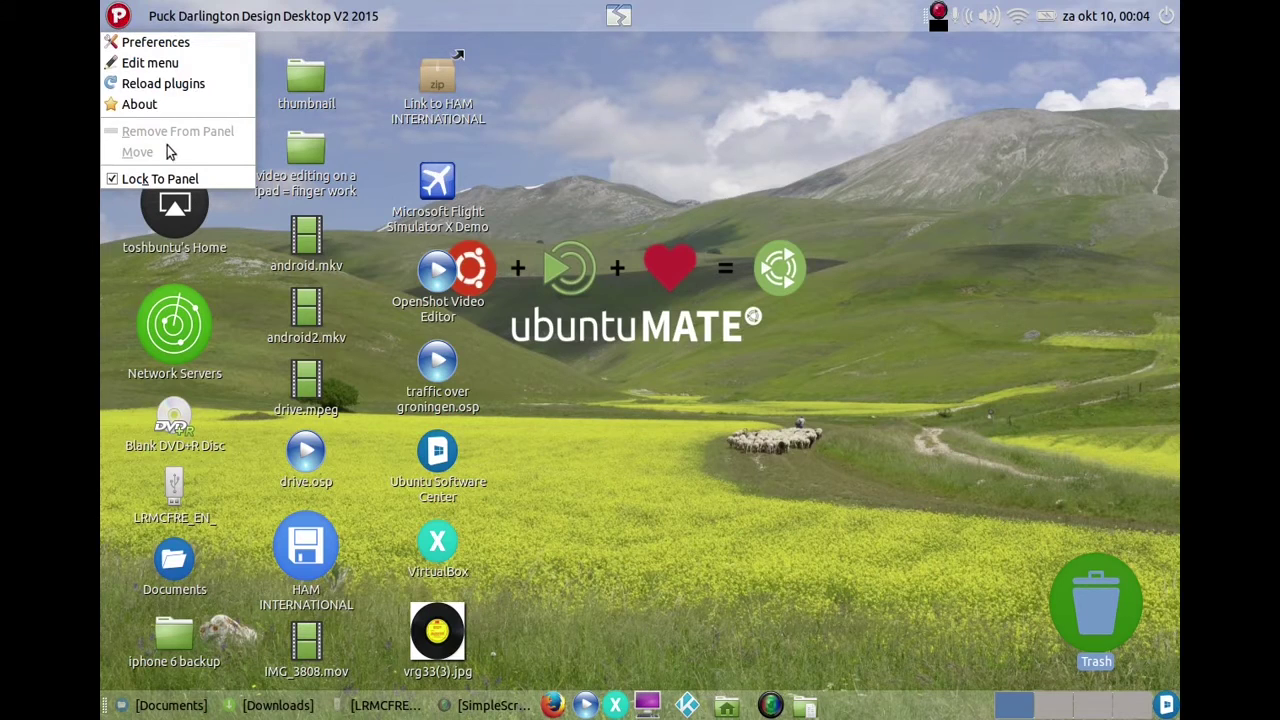
pyautogui.click(155, 42)
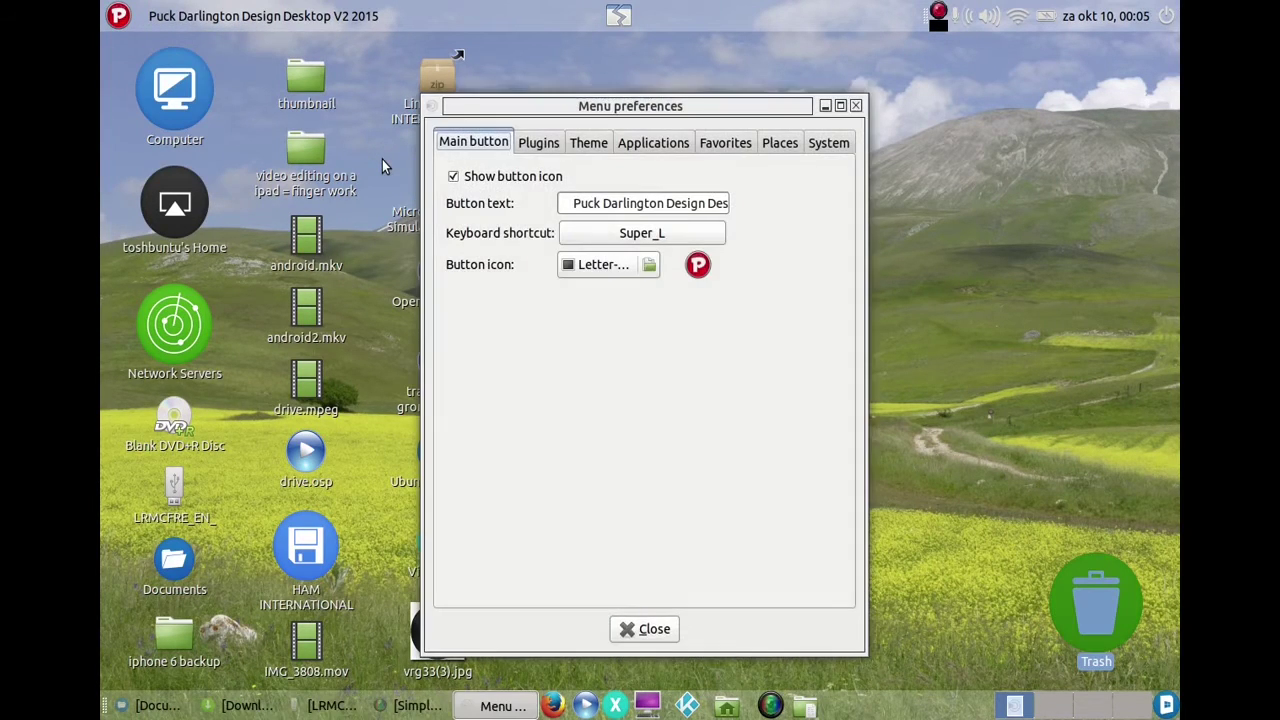
pyautogui.click(625, 263)
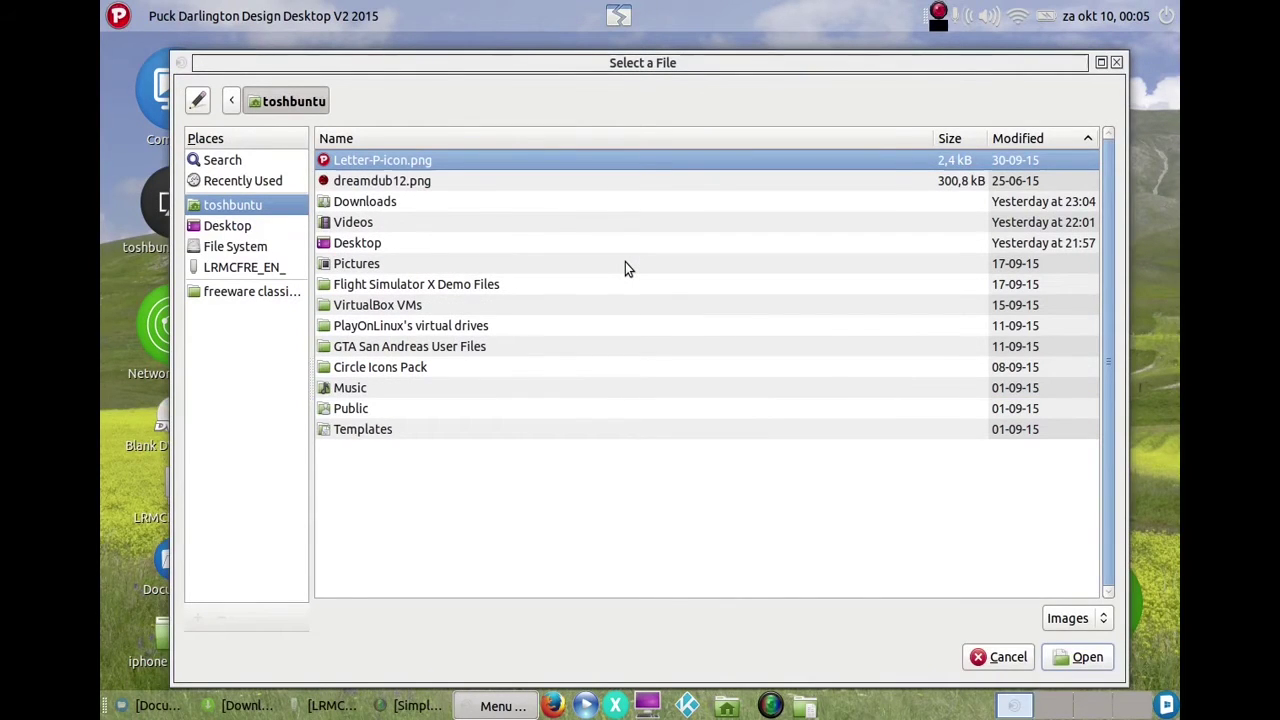
pyautogui.doubleClick(535, 181)
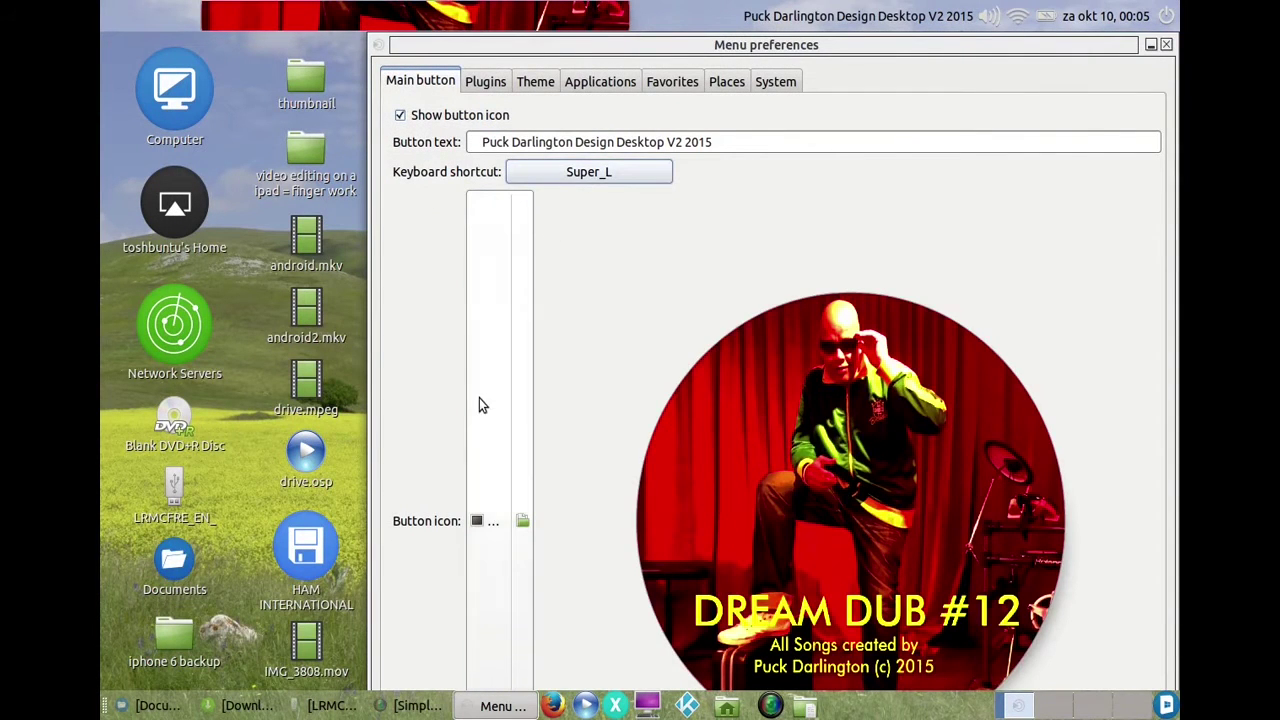
pyautogui.click(479, 440)
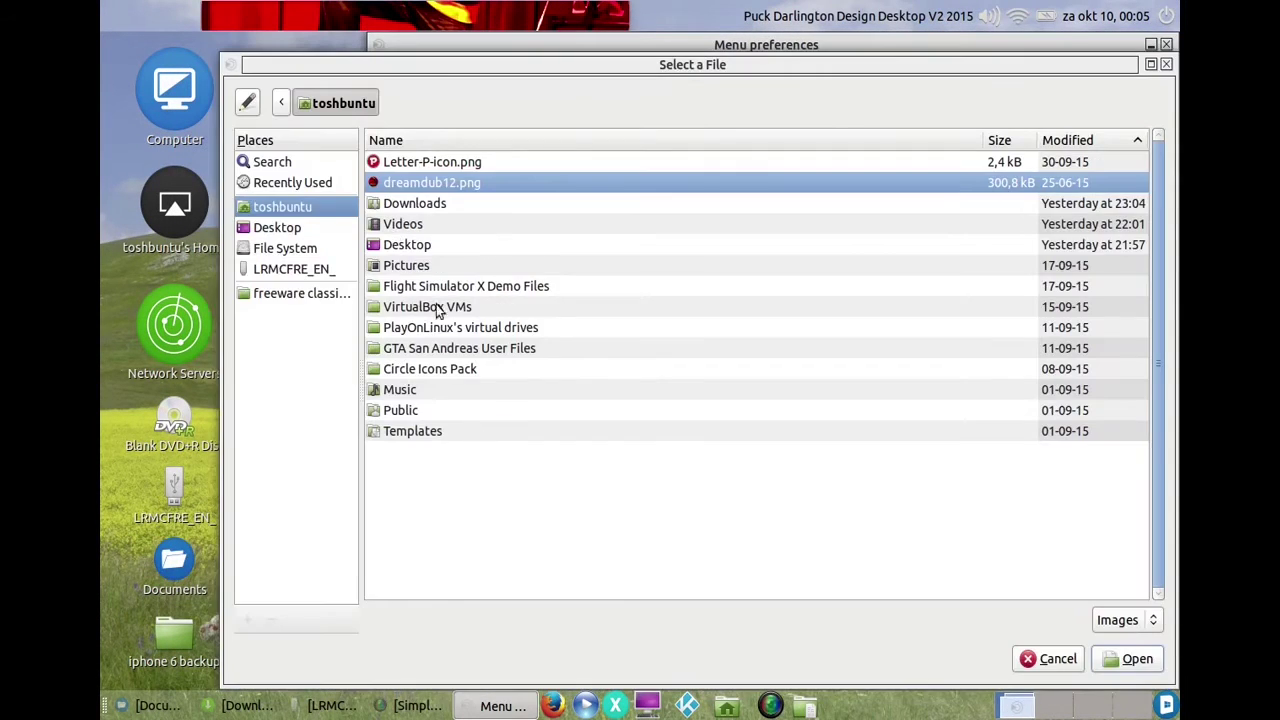
pyautogui.doubleClick(381, 160)
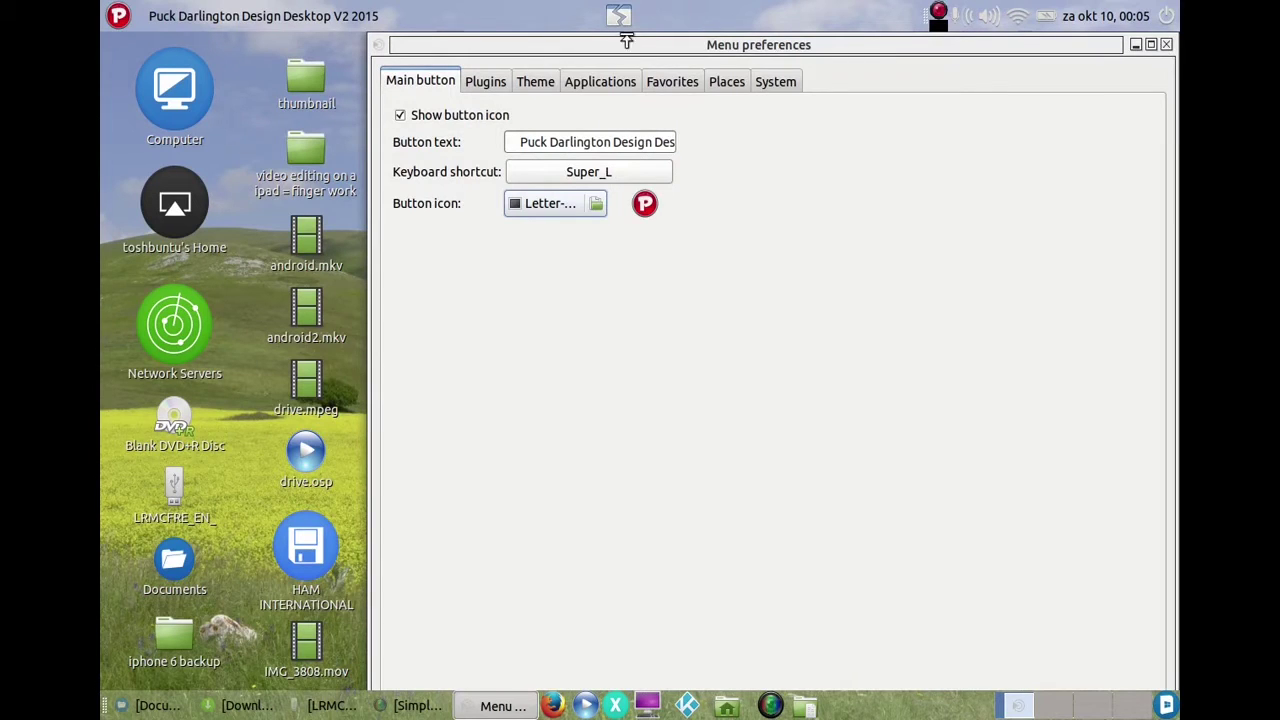
pyautogui.click(1167, 45)
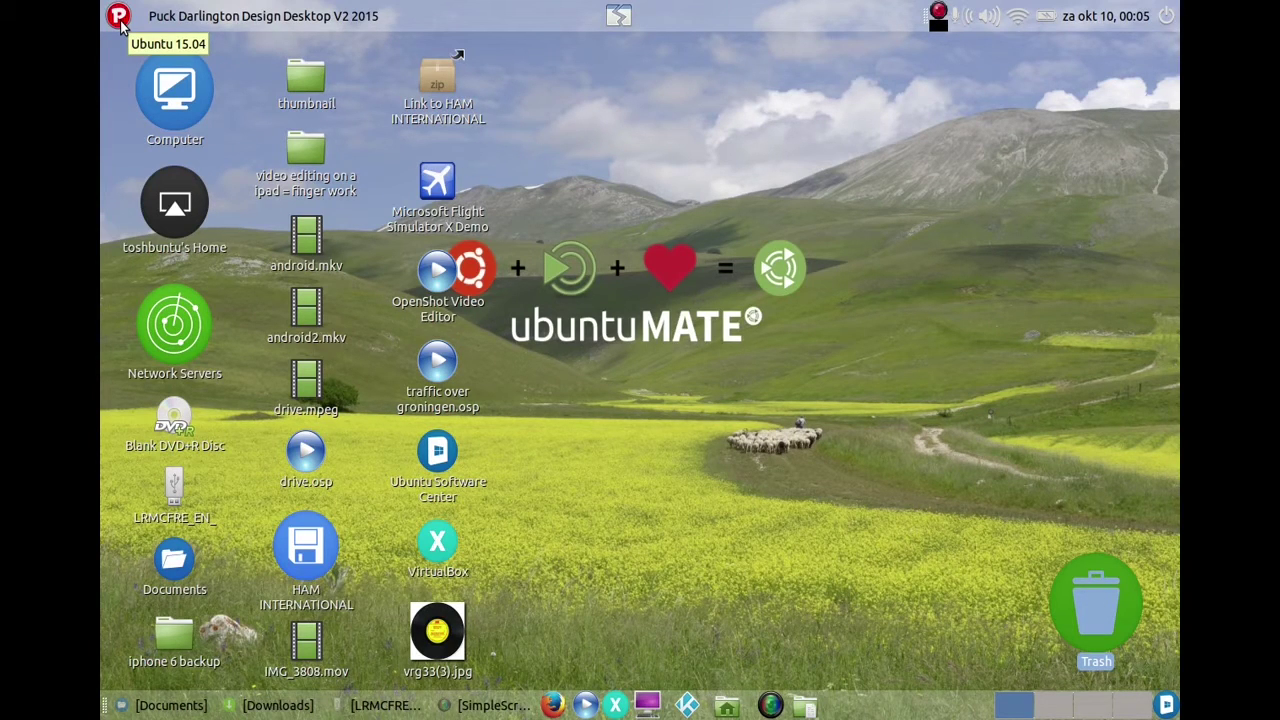
# Step: Open Appearance Preferences via the desktop's Change Desktop Background option and reposition it
pyautogui.rightClick(593, 136)
pyautogui.click(682, 316)
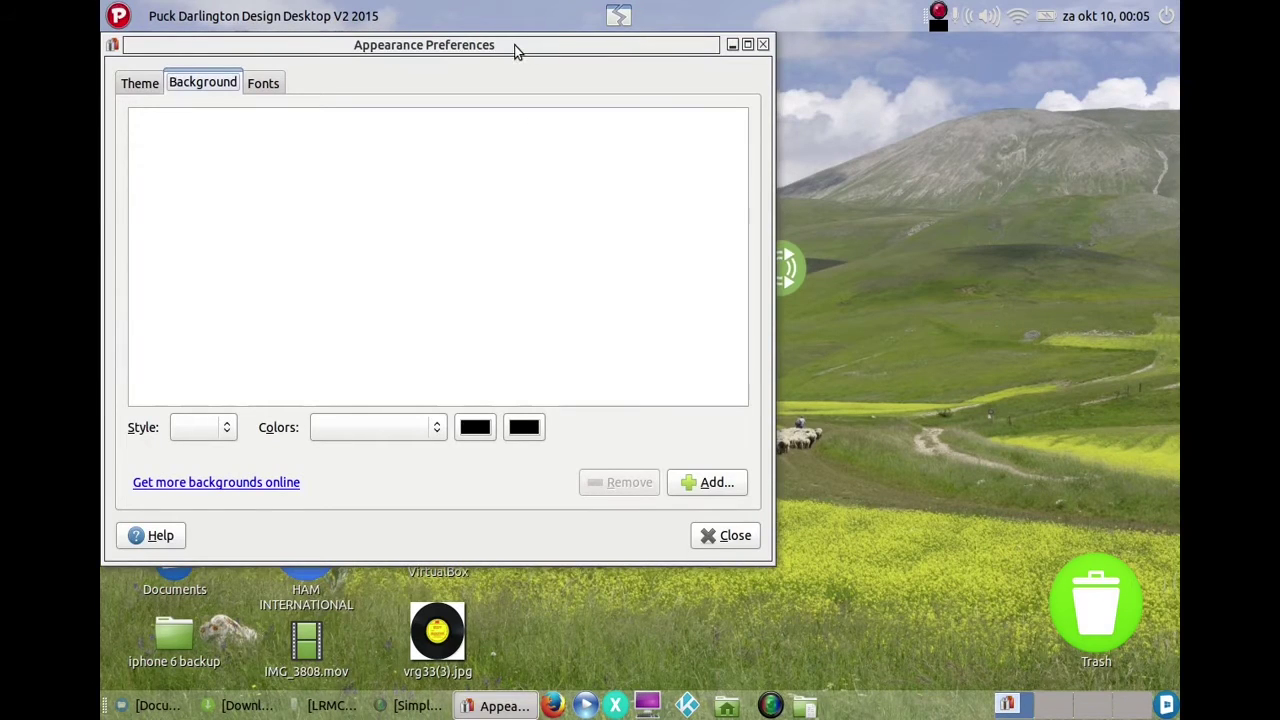
pyautogui.moveTo(515, 50); pyautogui.dragTo(734, 66)
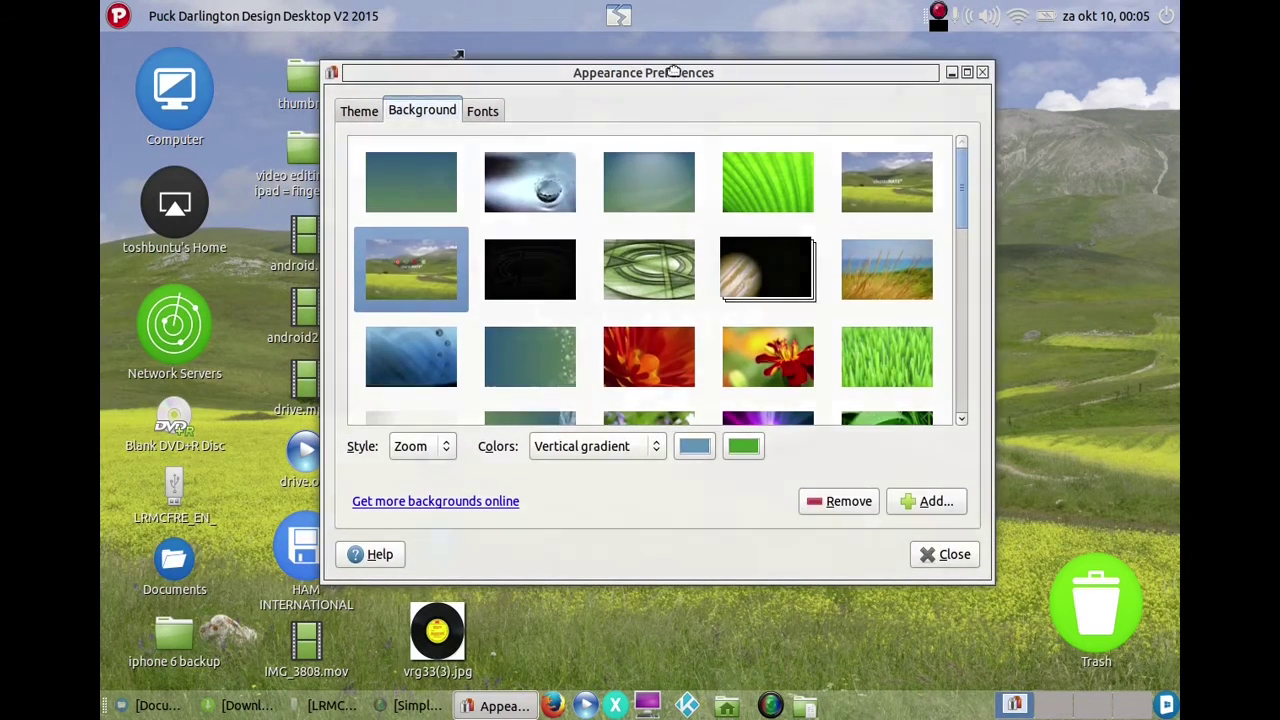
pyautogui.moveTo(675, 72); pyautogui.dragTo(690, 121)
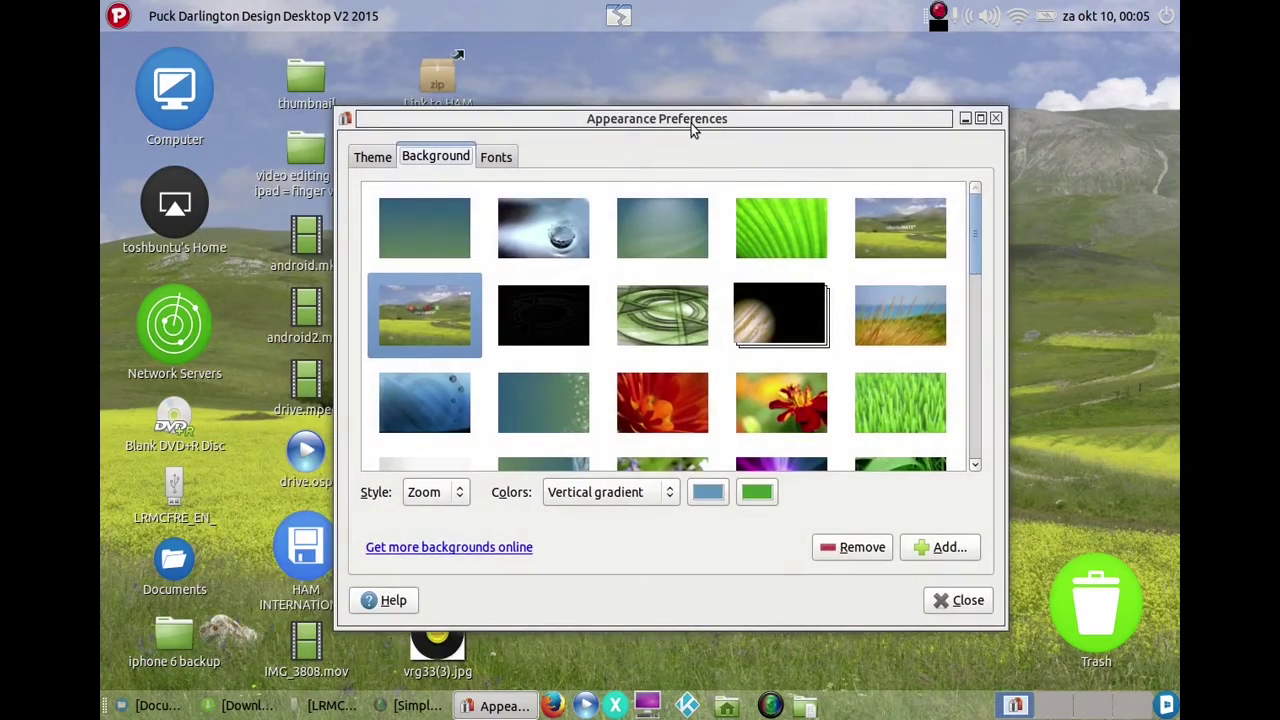
# Step: Try the beach-grass, water-drop, green hills, dotted, Fresh Flower and Garden wallpapers
pyautogui.click(934, 298)
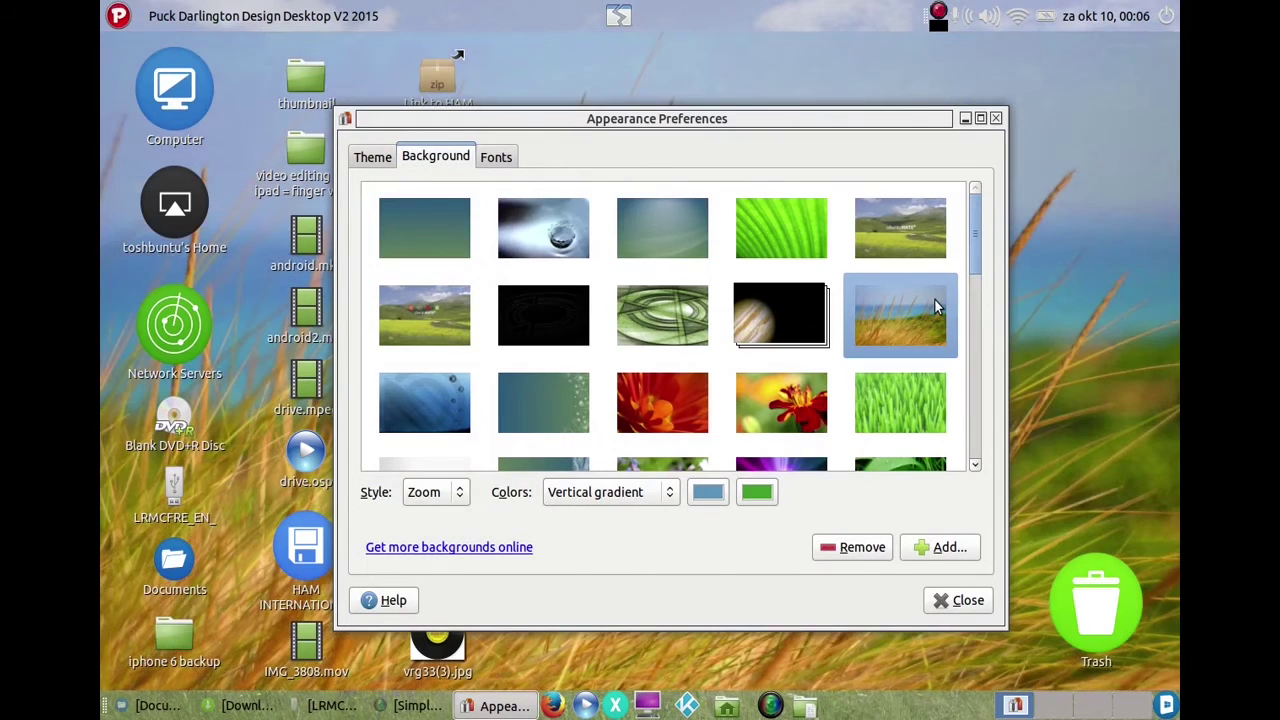
pyautogui.click(540, 248)
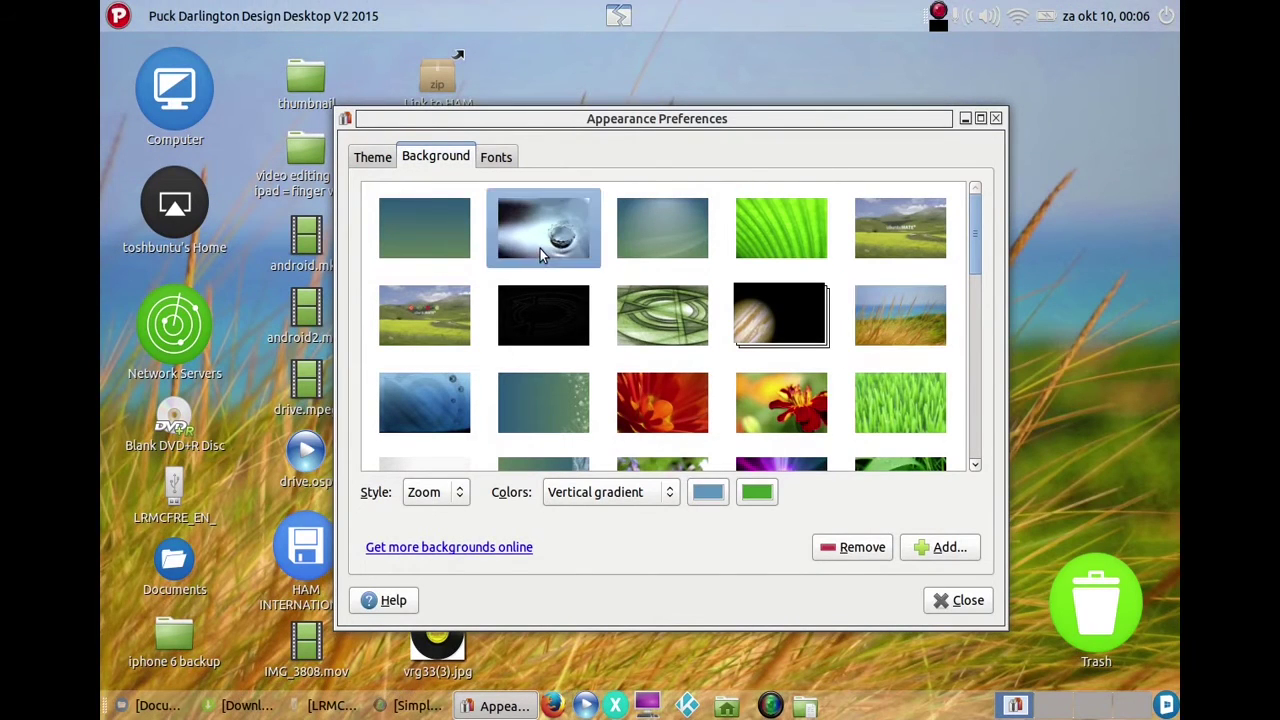
pyautogui.click(460, 316)
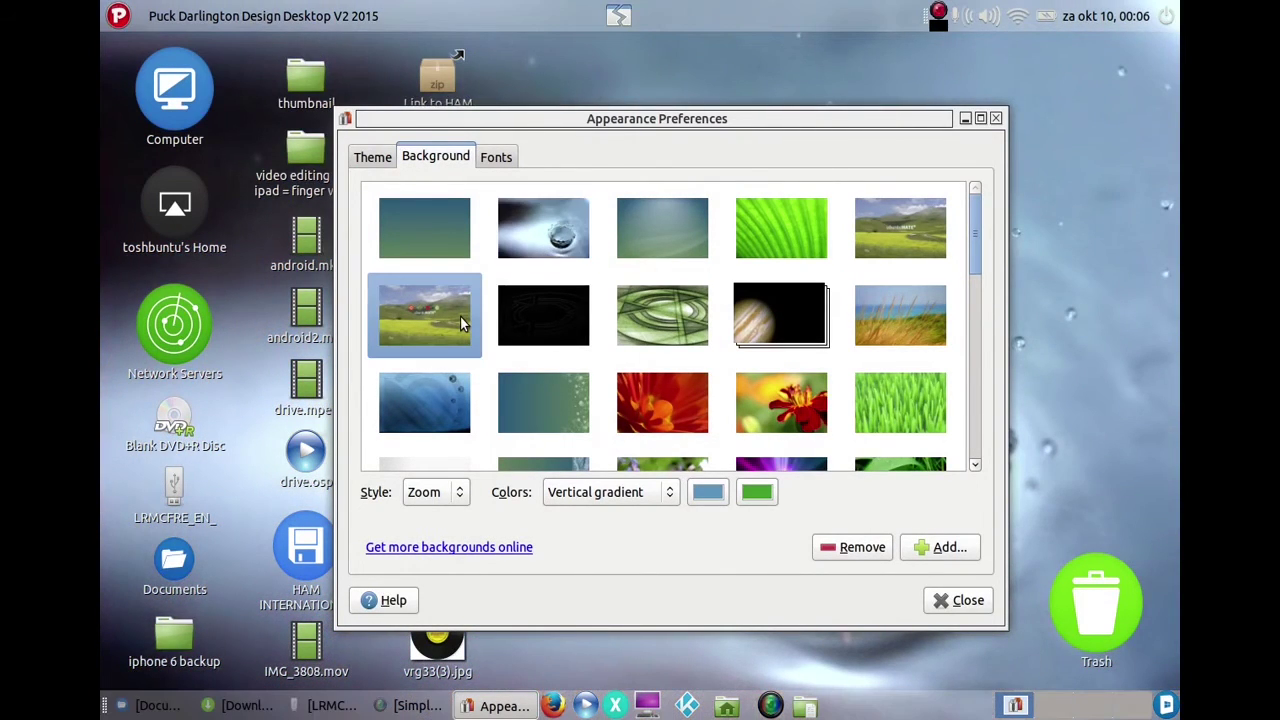
pyautogui.click(550, 398)
pyautogui.click(686, 398)
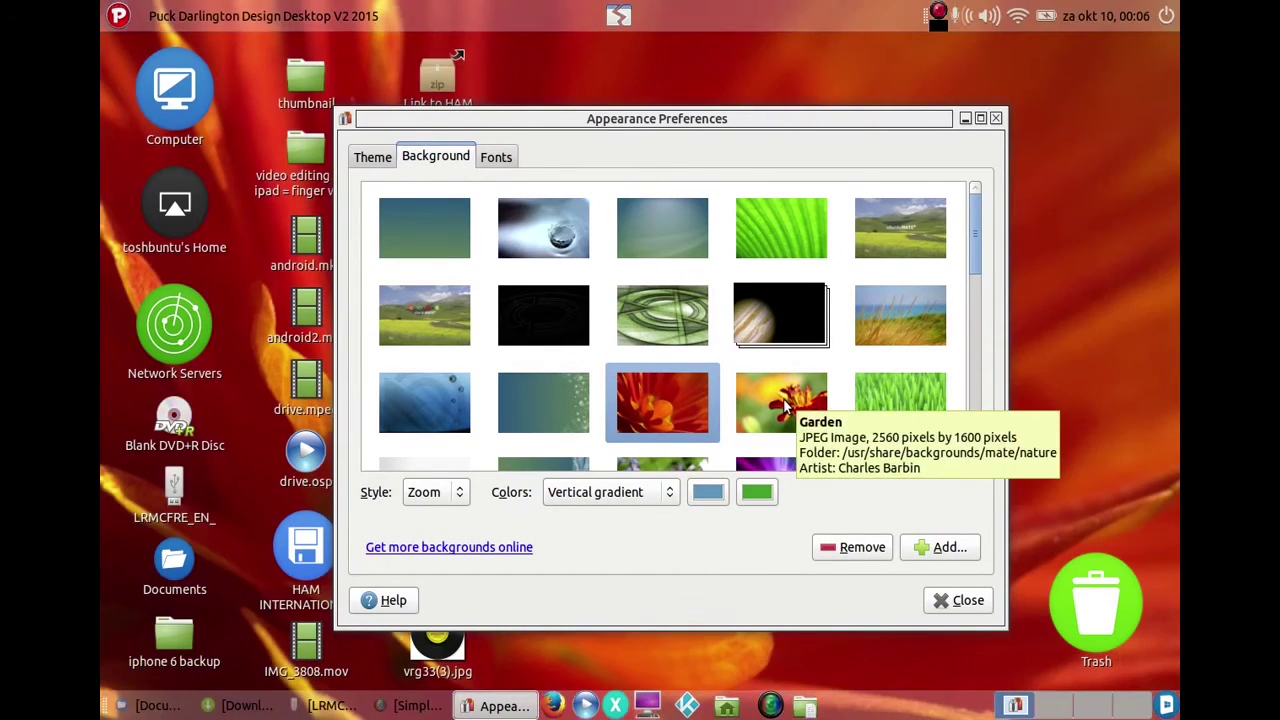
pyautogui.click(785, 405)
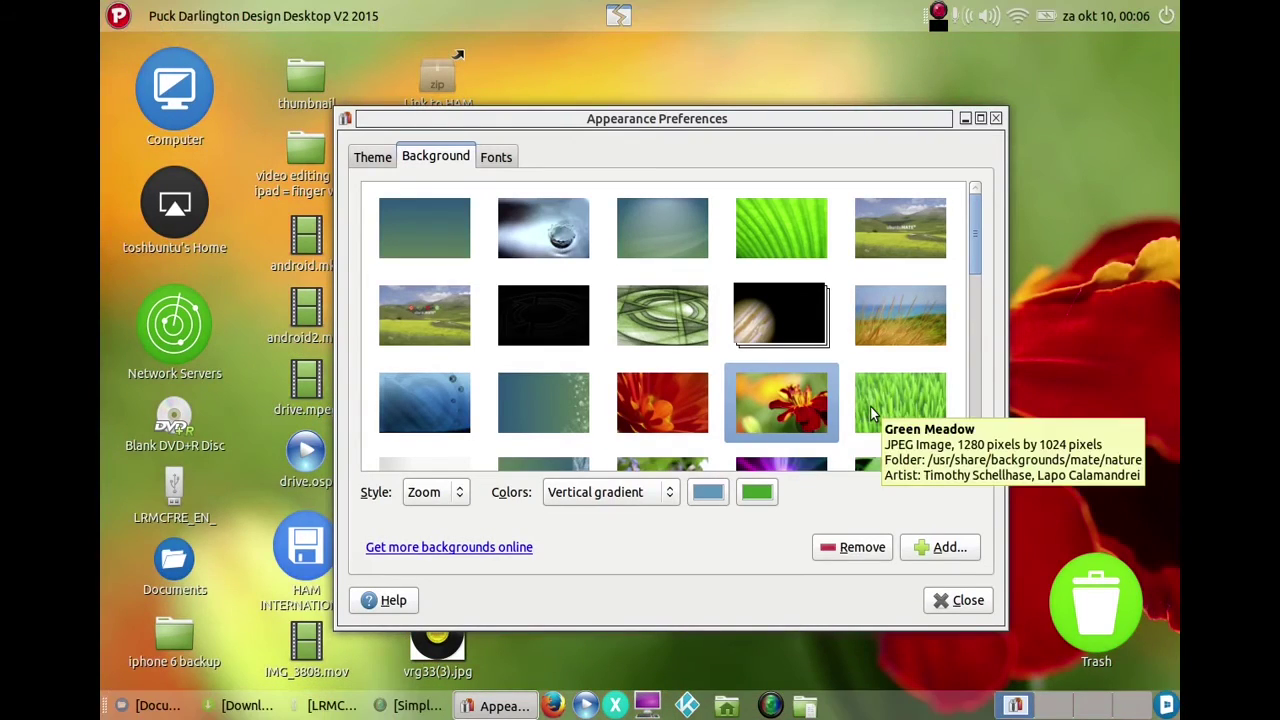
# Step: Try the green grass, purple penguin and Green Traditional wallpapers
pyautogui.moveTo(911, 134); pyautogui.dragTo(982, 93)
pyautogui.click(977, 375)
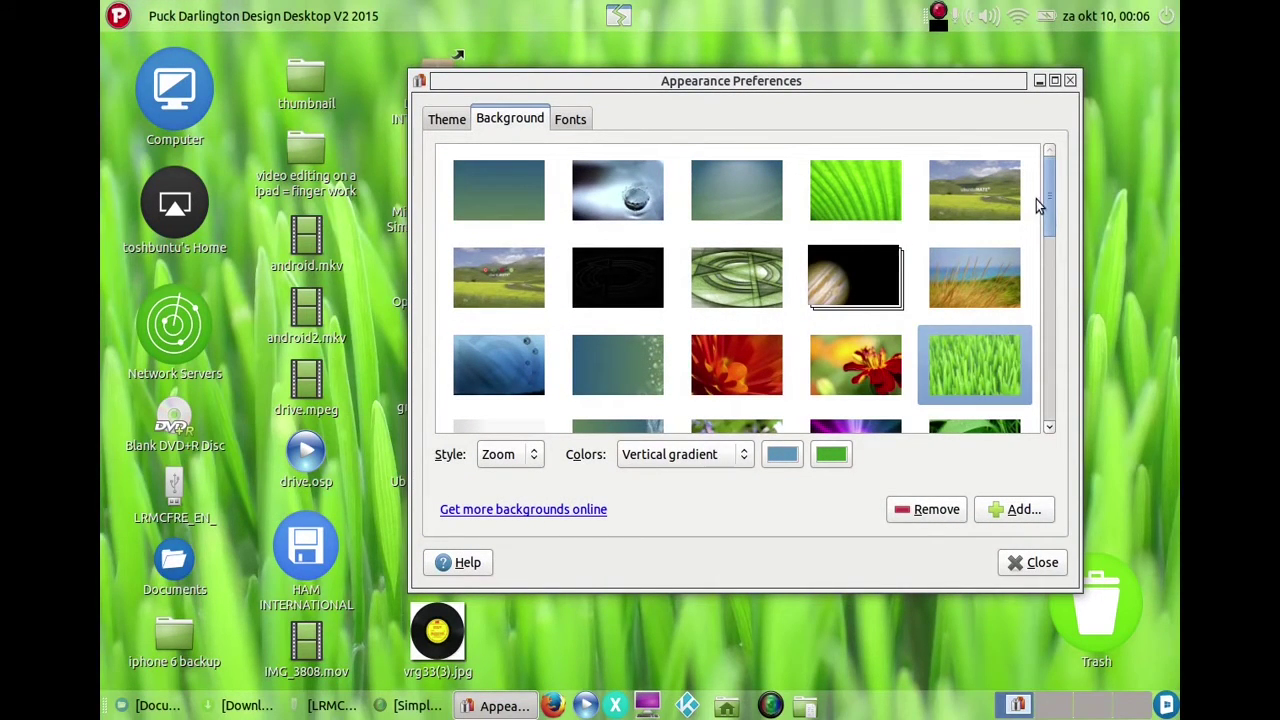
pyautogui.moveTo(1045, 213); pyautogui.dragTo(1055, 273)
pyautogui.click(848, 262)
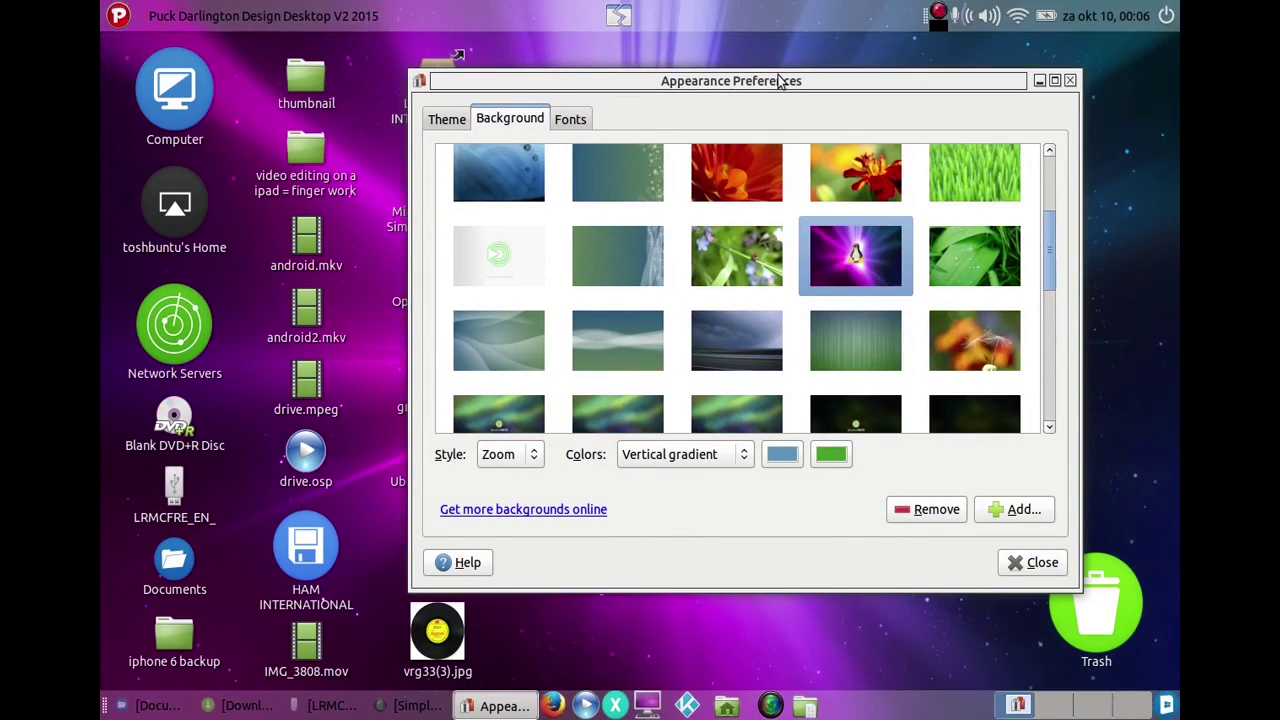
pyautogui.moveTo(791, 80)
pyautogui.mouseDown()
pyautogui.moveTo(888, 392)
pyautogui.moveTo(741, 632)
pyautogui.moveTo(805, 92)
pyautogui.mouseUp()
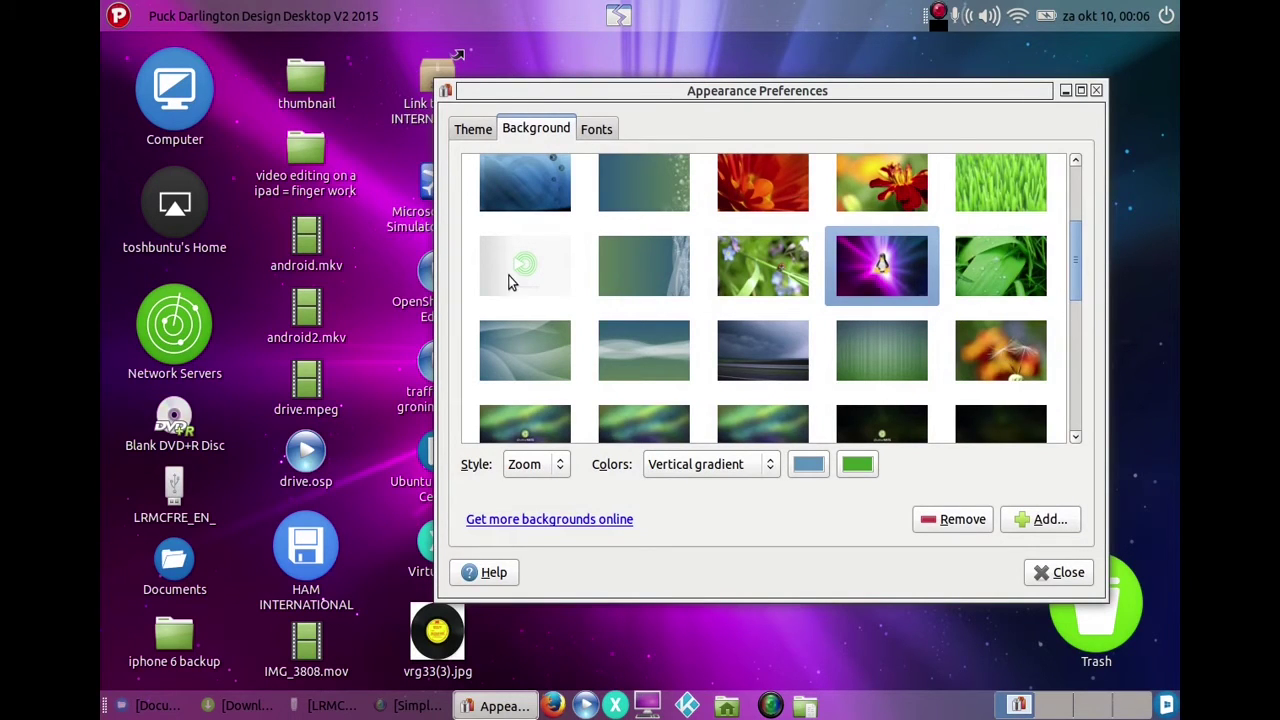
pyautogui.click(524, 266)
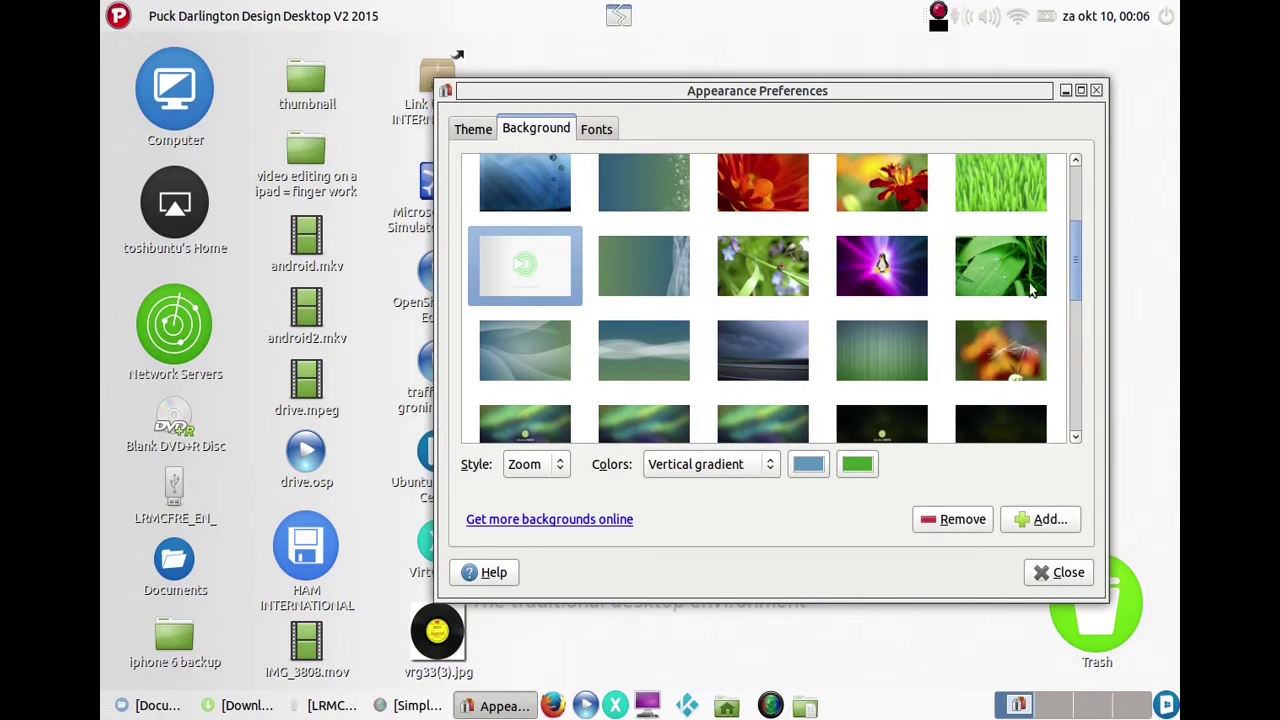
# Step: Try the black and teal wallpapers, settle on the green aurora image, and close the window
pyautogui.moveTo(1072, 282); pyautogui.dragTo(1063, 349)
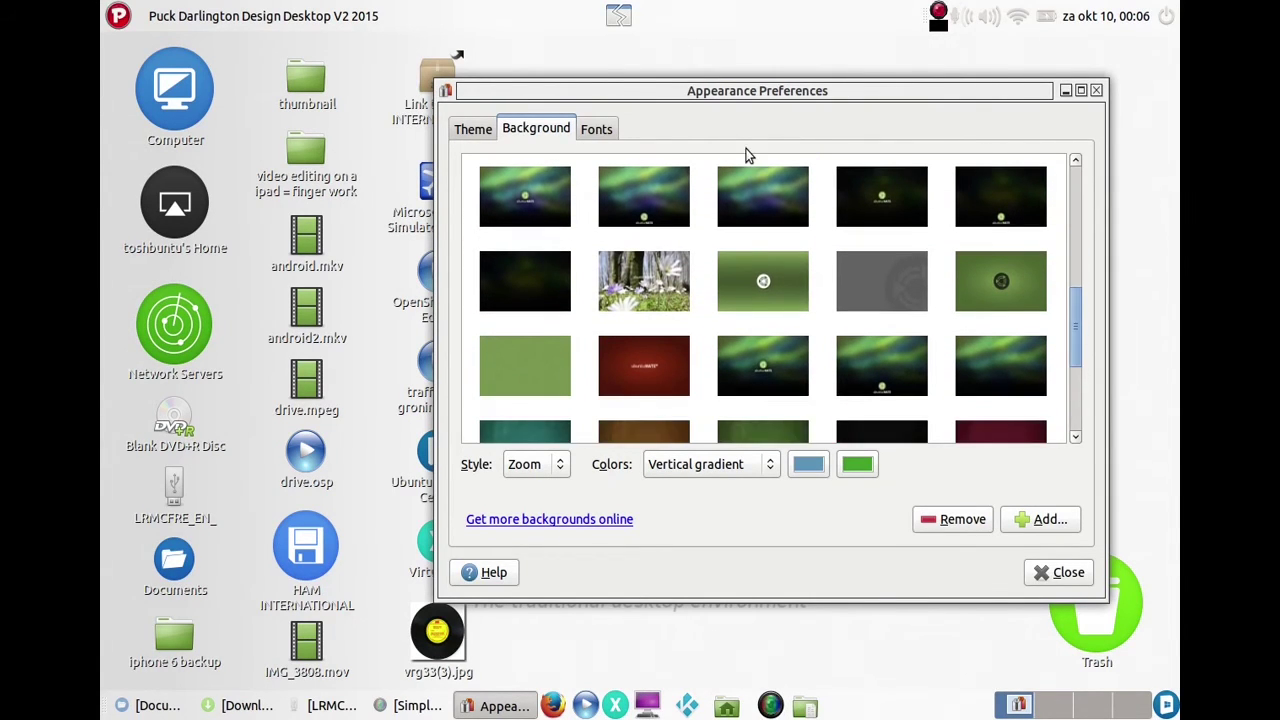
pyautogui.moveTo(694, 169); pyautogui.dragTo(750, 88)
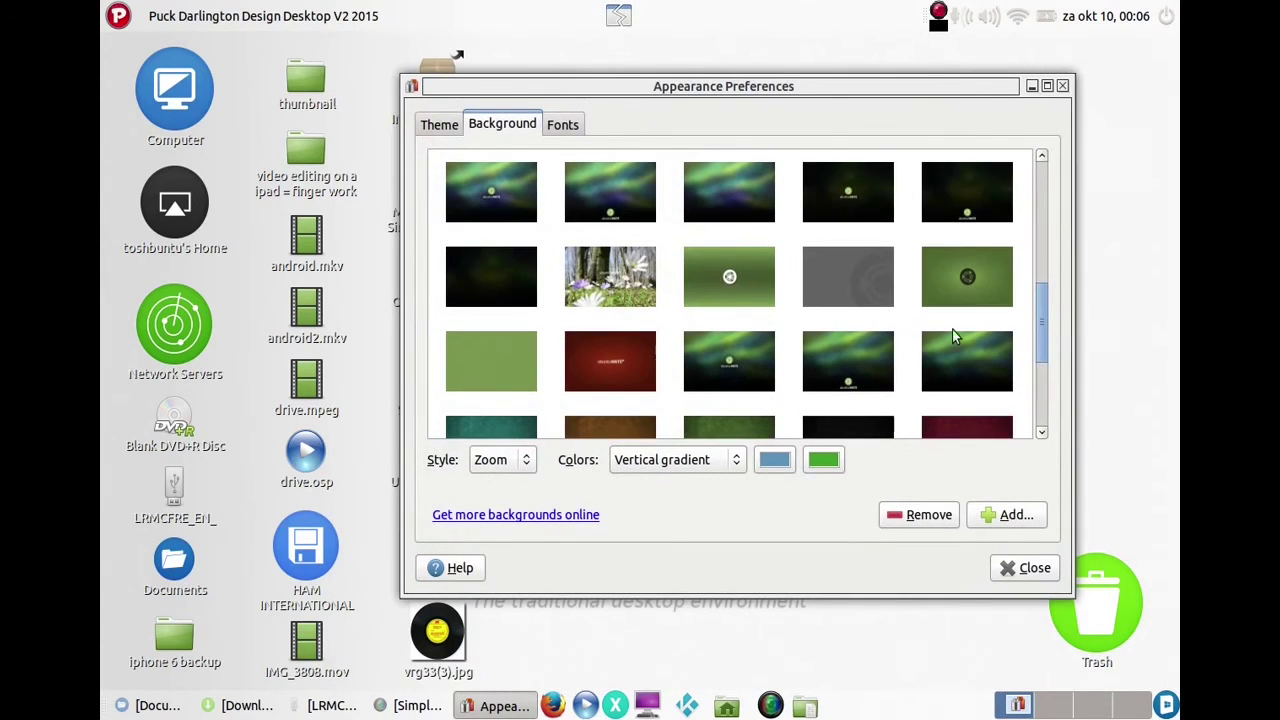
pyautogui.moveTo(1044, 297); pyautogui.dragTo(1042, 364)
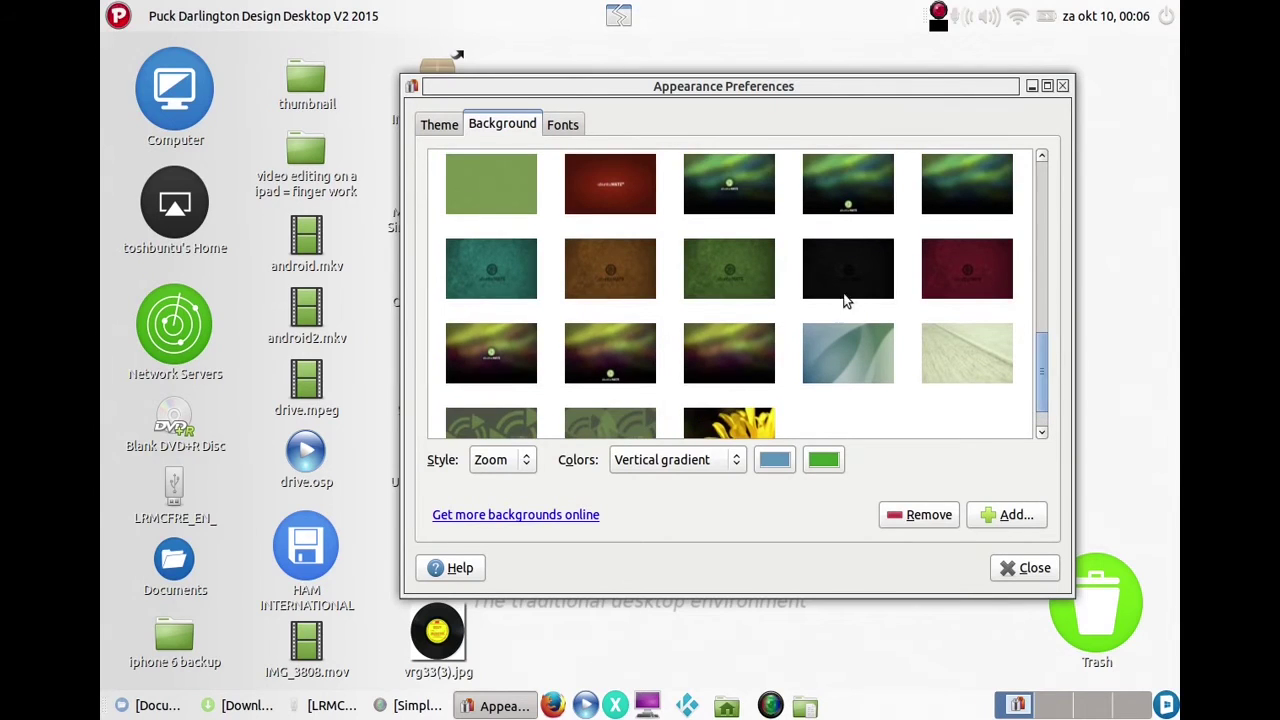
pyautogui.click(813, 282)
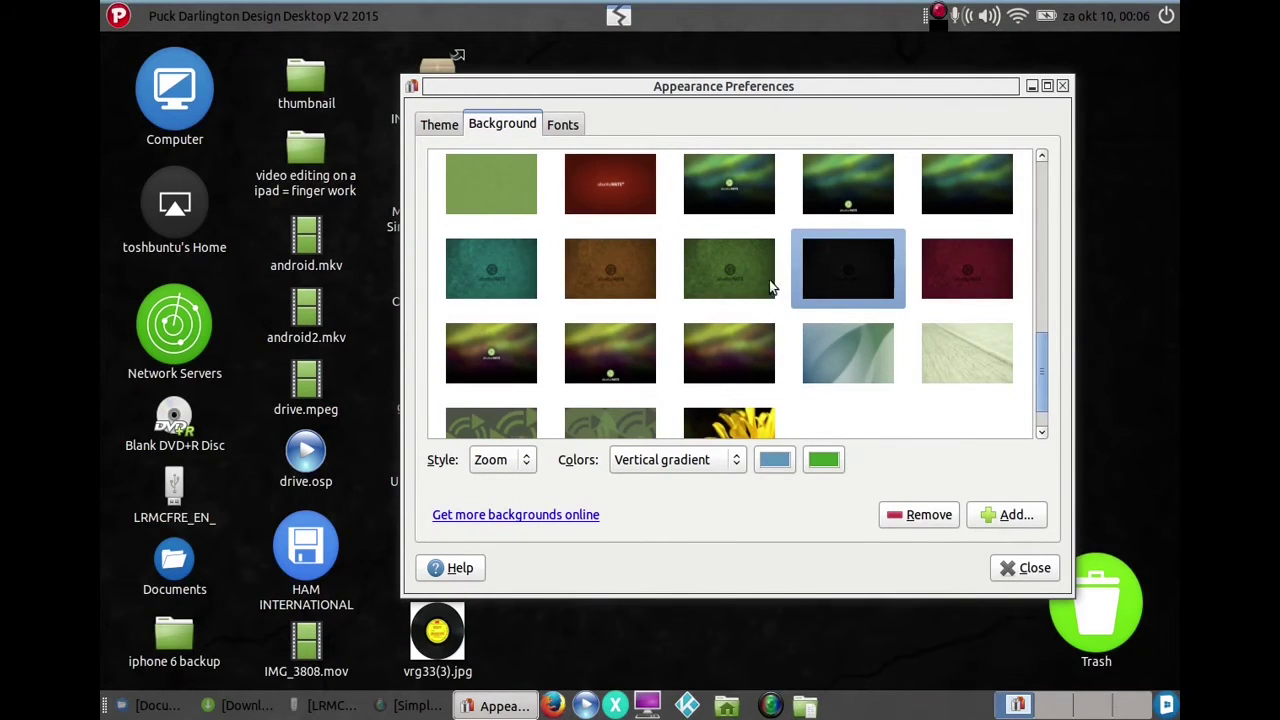
pyautogui.click(518, 289)
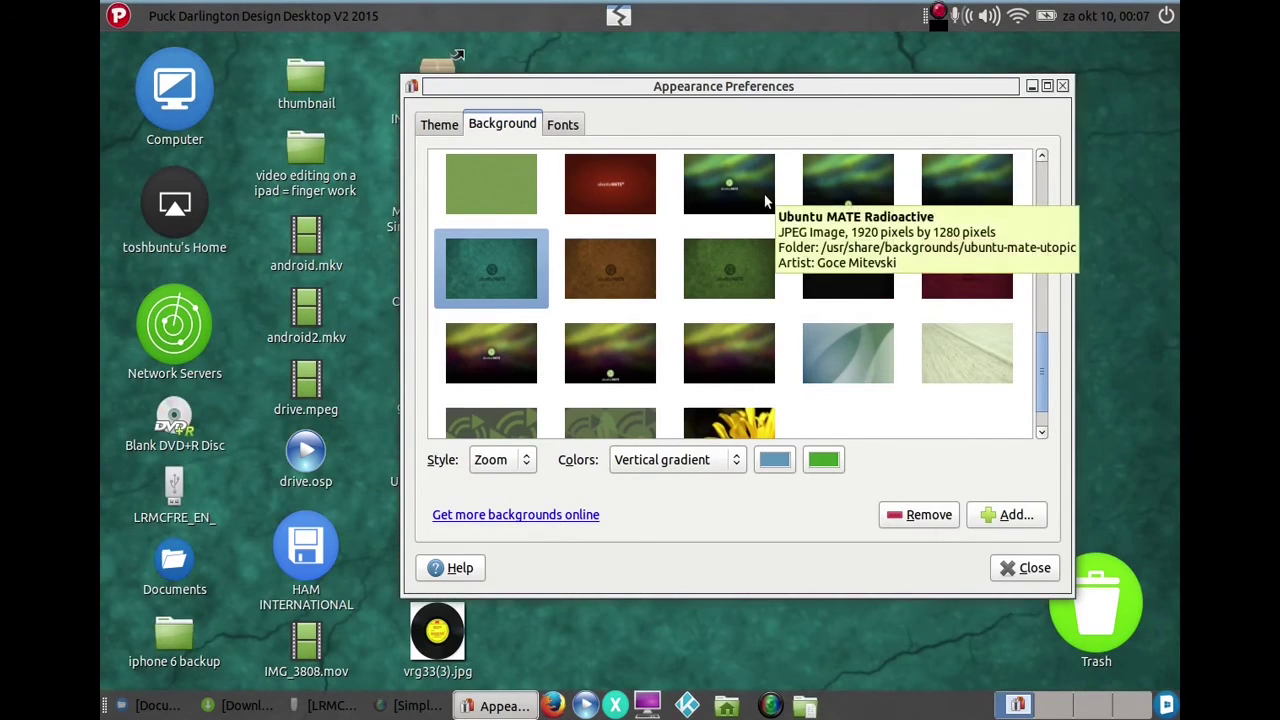
pyautogui.click(765, 200)
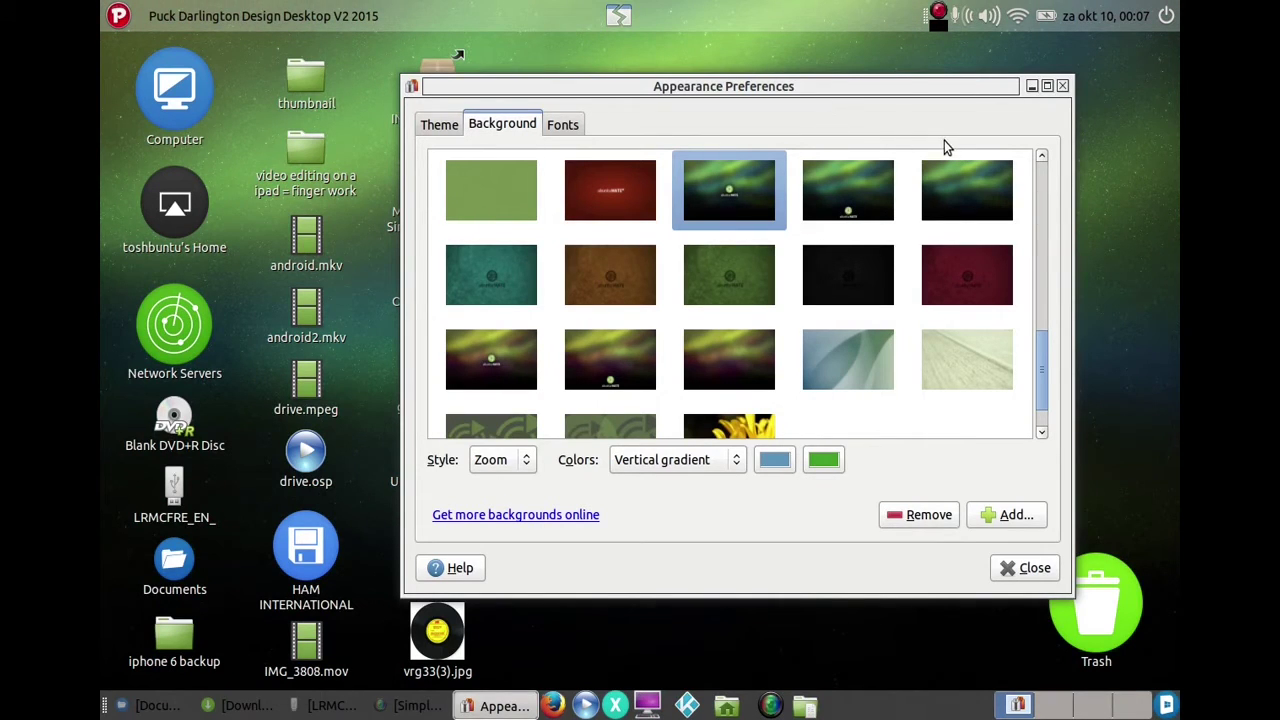
pyautogui.click(1062, 86)
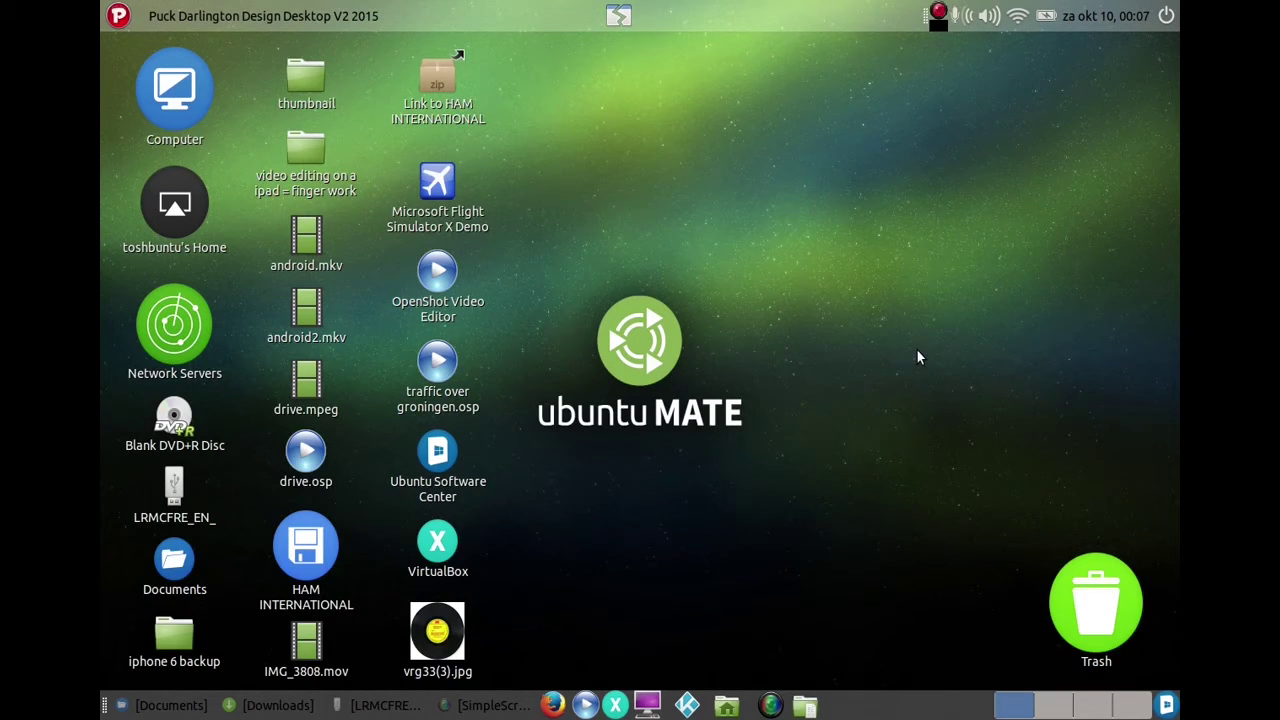
# Step: Open the main application menu from the top-left button, then close it without choosing anything
pyautogui.click(127, 14)
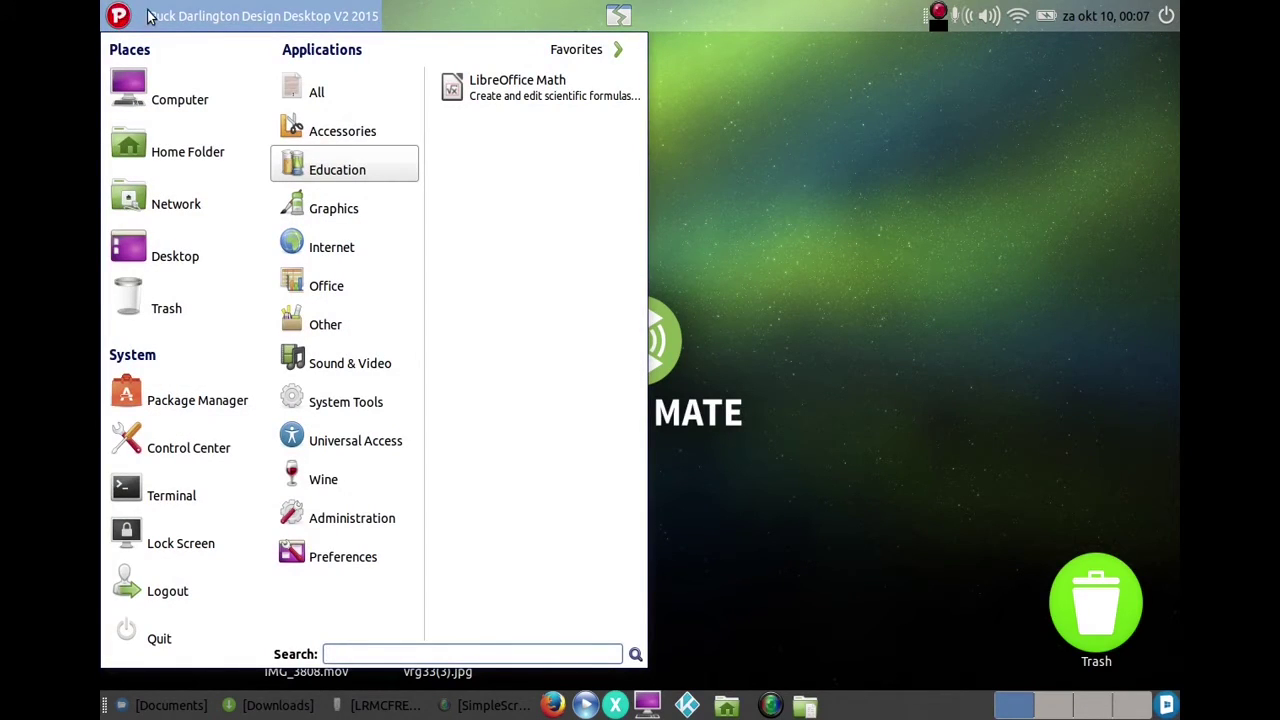
pyautogui.click(129, 15)
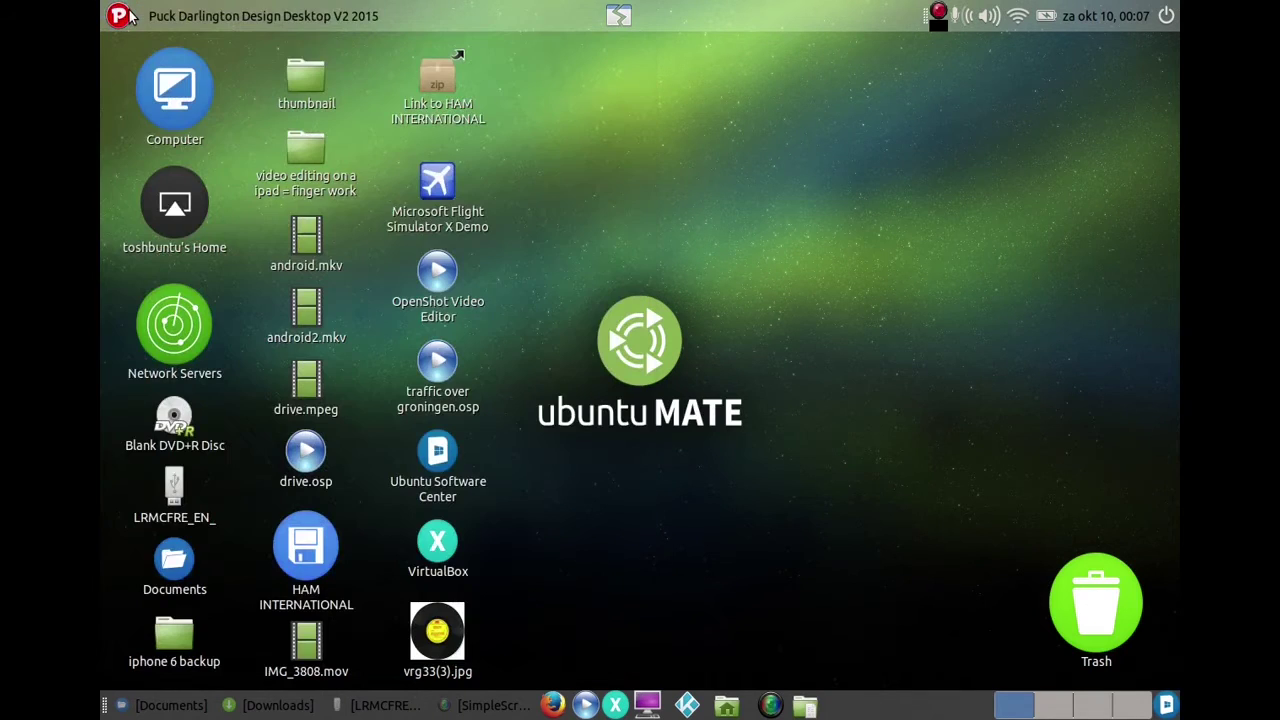
# Step: Open Change Desktop Background and apply the green hills wallpaper, previewing it on the desktop
pyautogui.rightClick(658, 111)
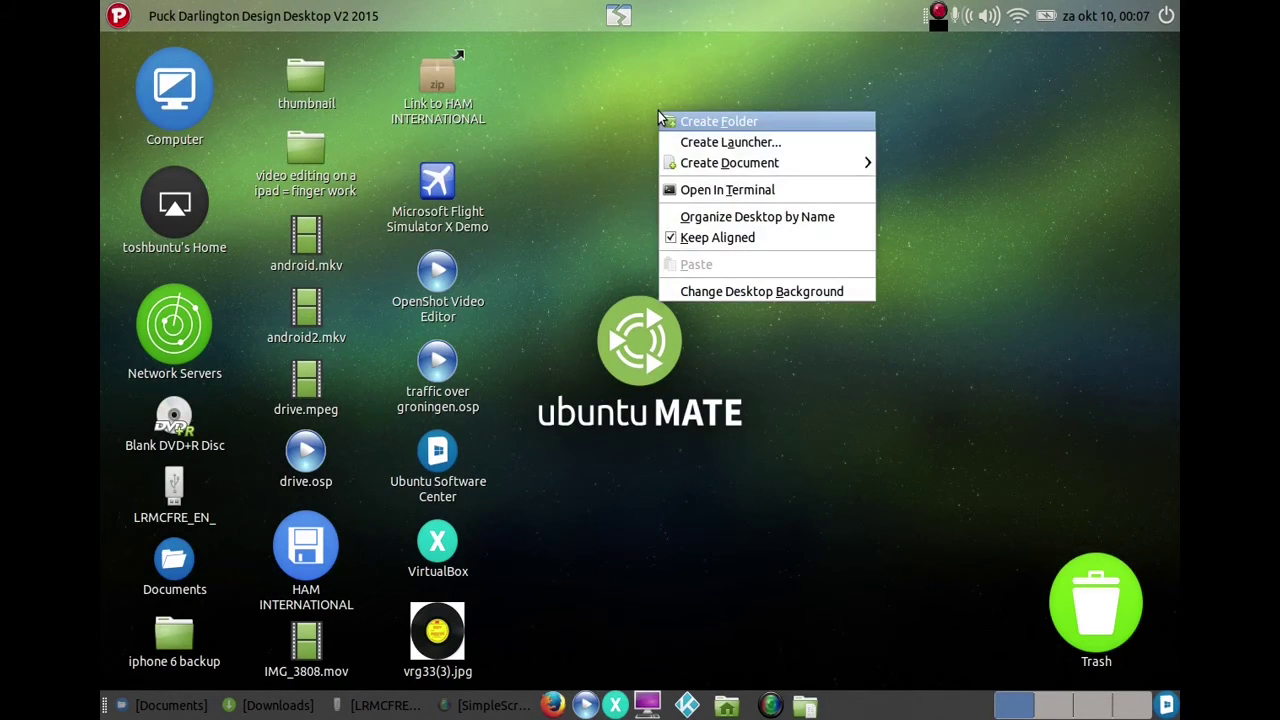
pyautogui.click(741, 290)
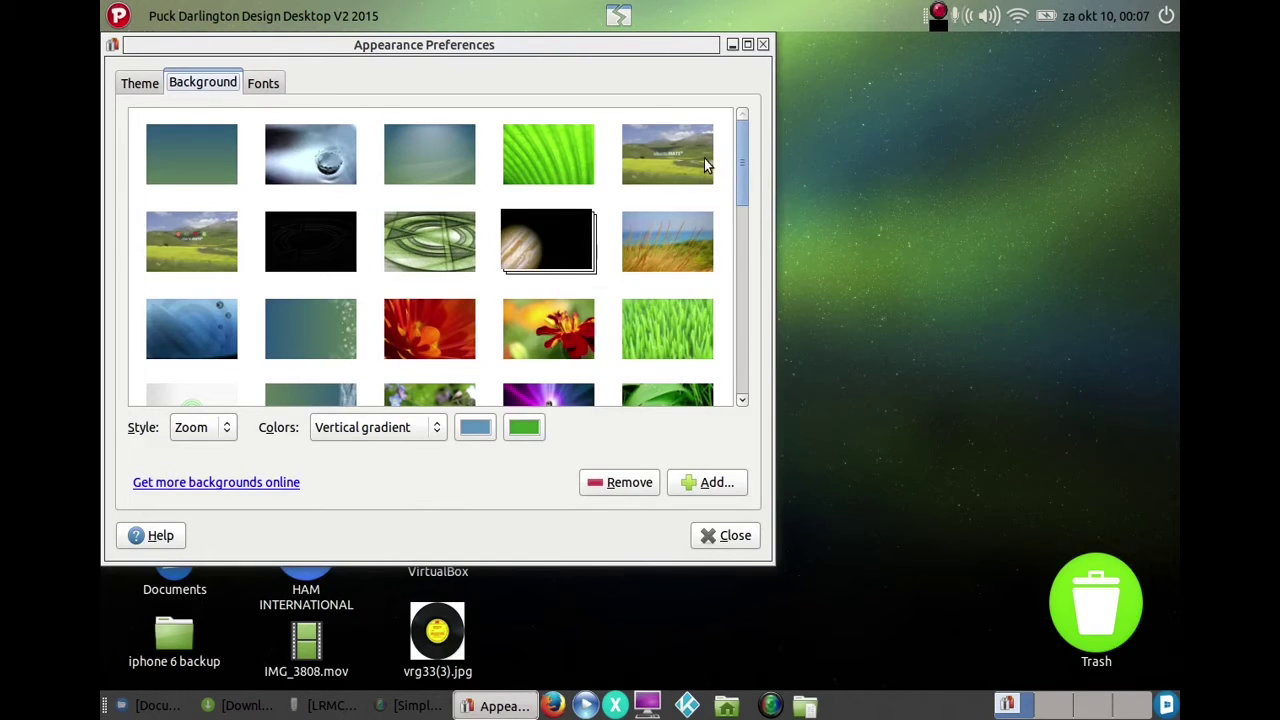
pyautogui.click(187, 259)
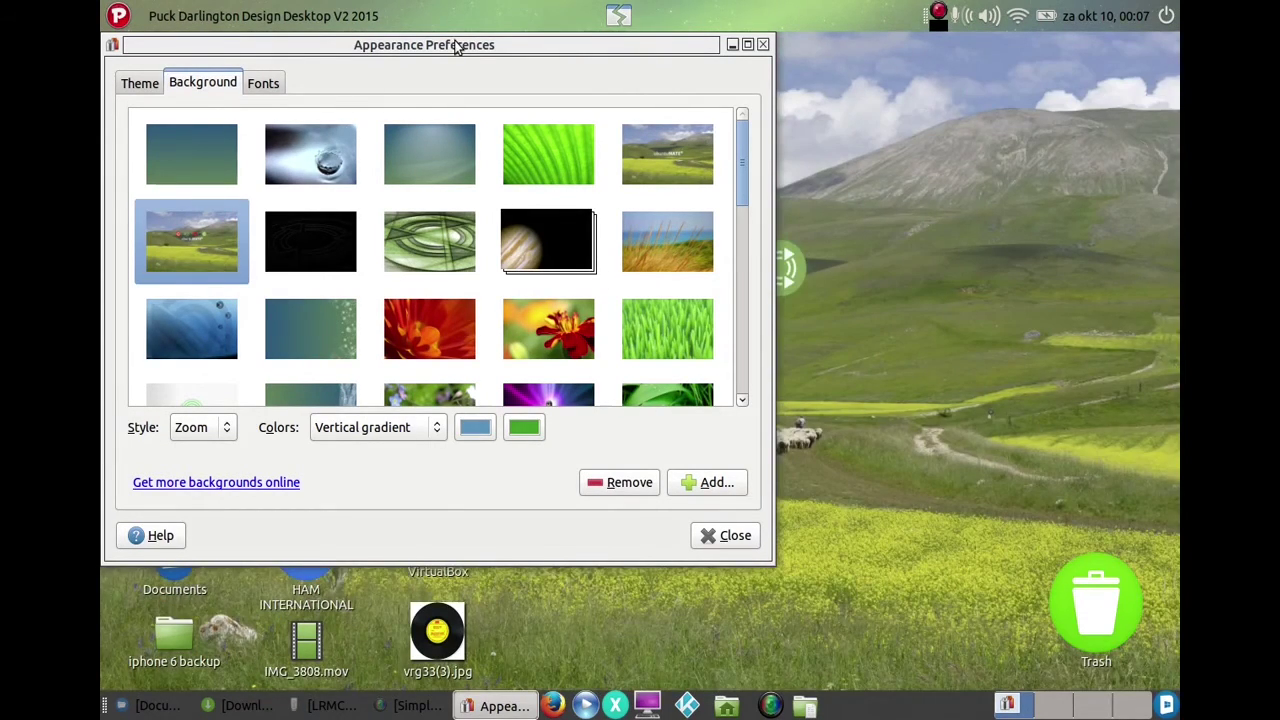
pyautogui.moveTo(566, 41); pyautogui.dragTo(734, 316)
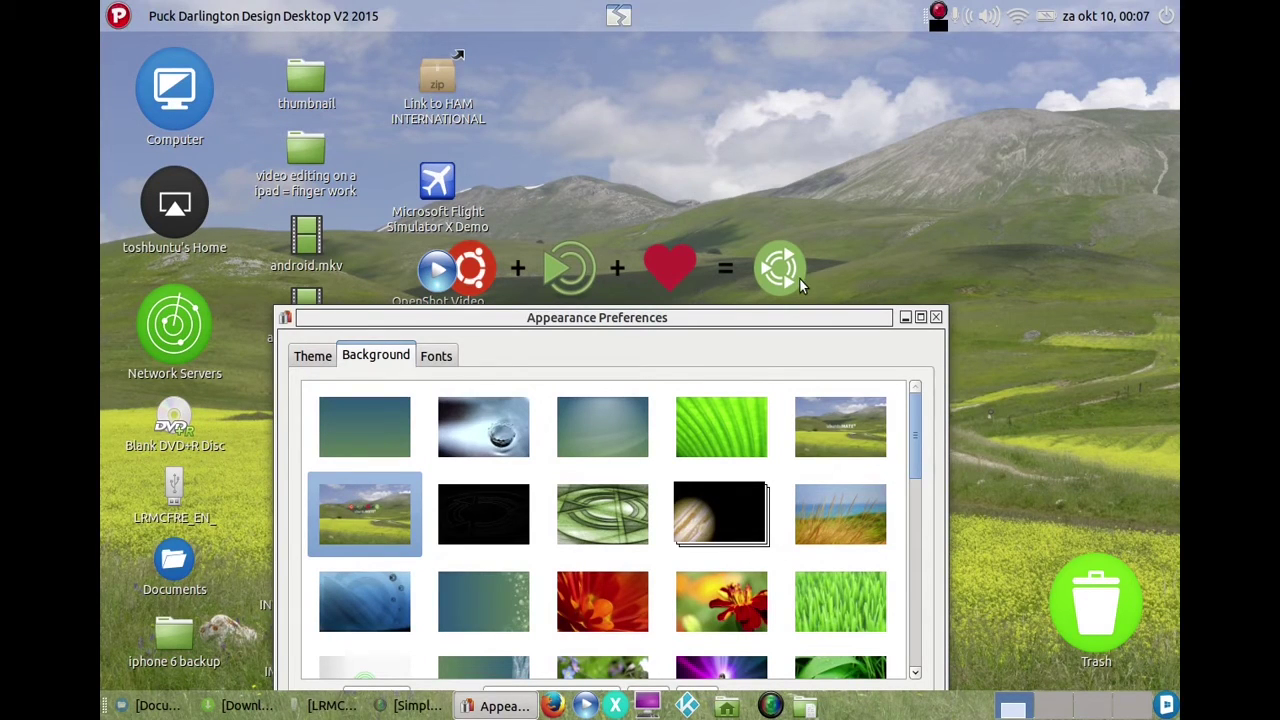
pyautogui.moveTo(749, 318); pyautogui.dragTo(745, 102)
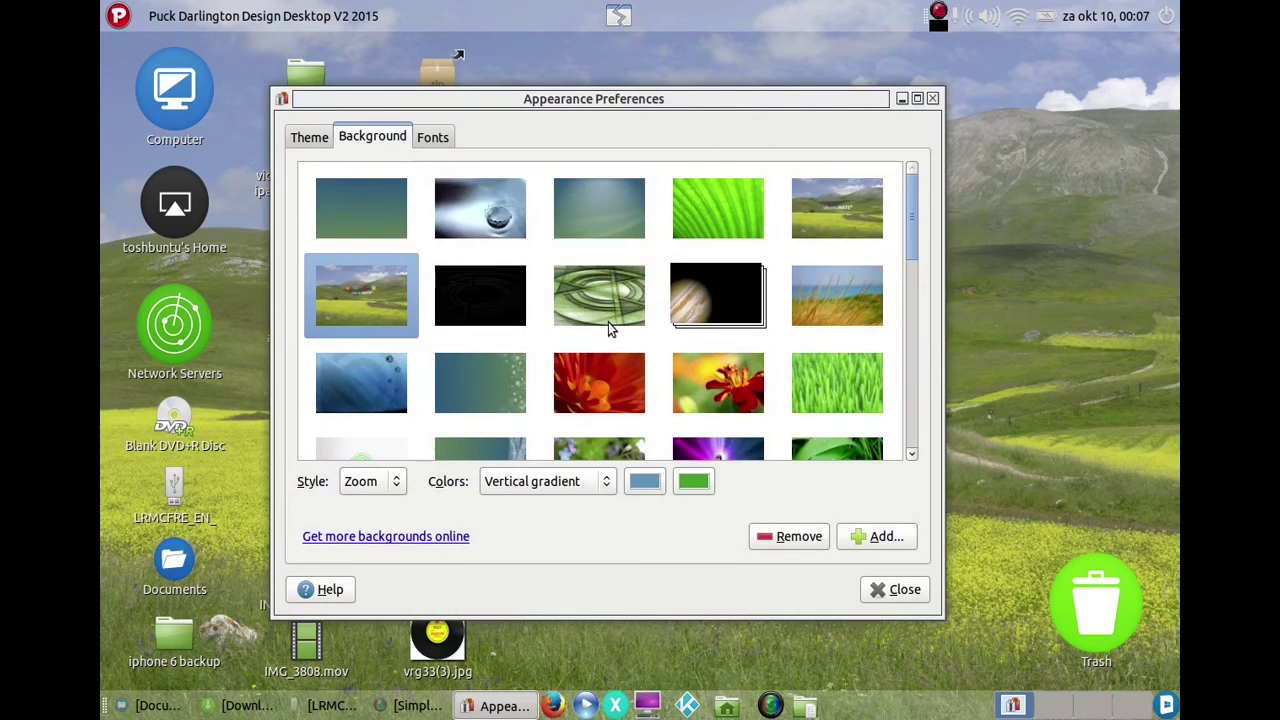
# Step: Try the blue and grey-green wallpapers, shifting the preferences window to preview them
pyautogui.click(362, 392)
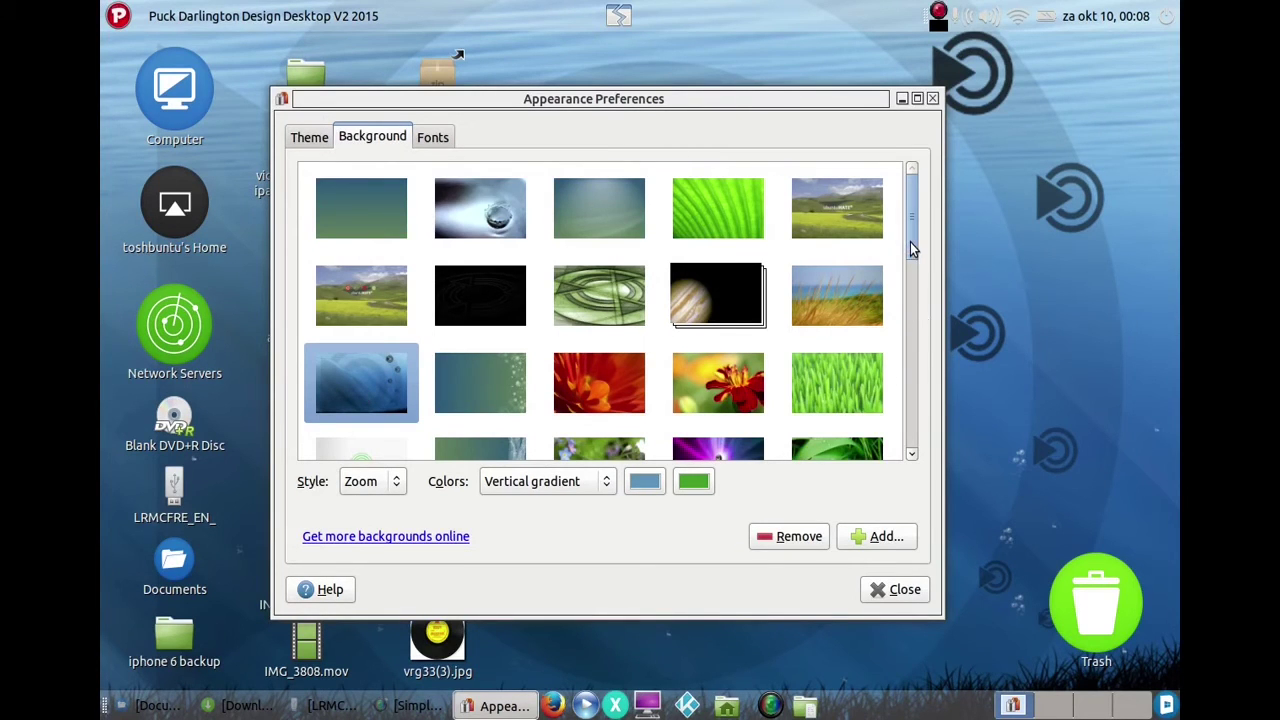
pyautogui.moveTo(910, 248); pyautogui.dragTo(922, 449)
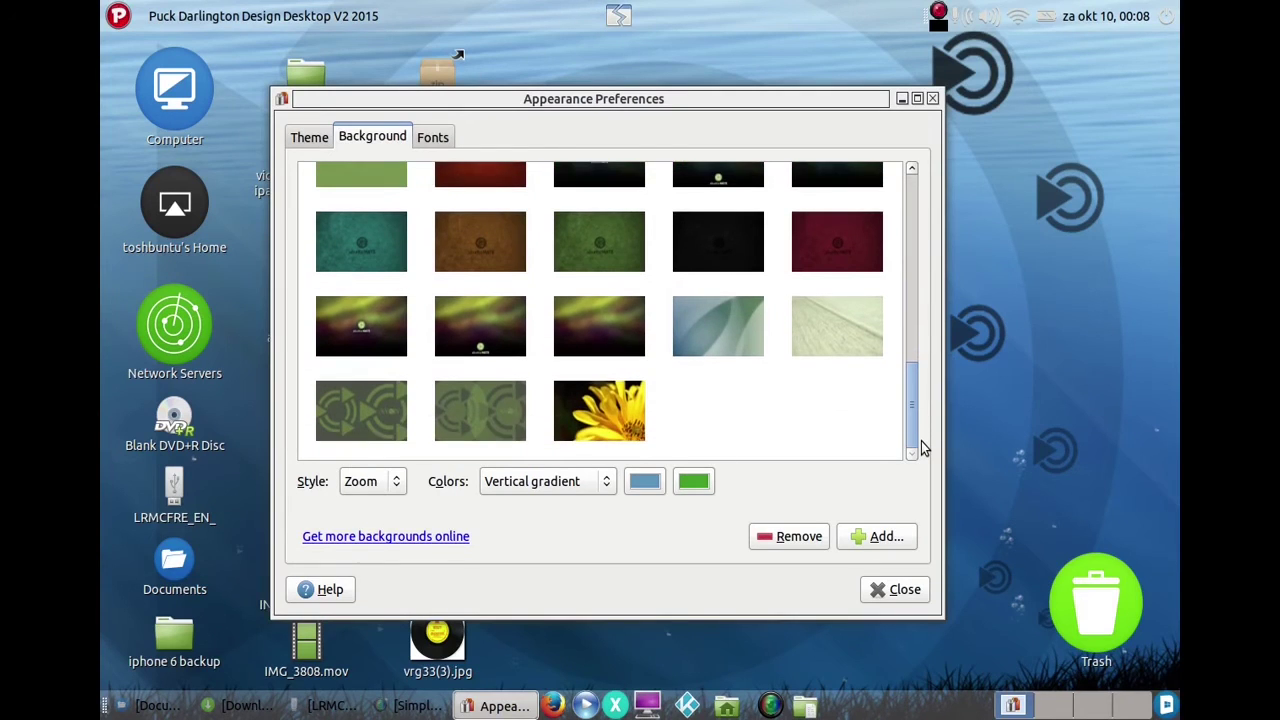
pyautogui.click(695, 332)
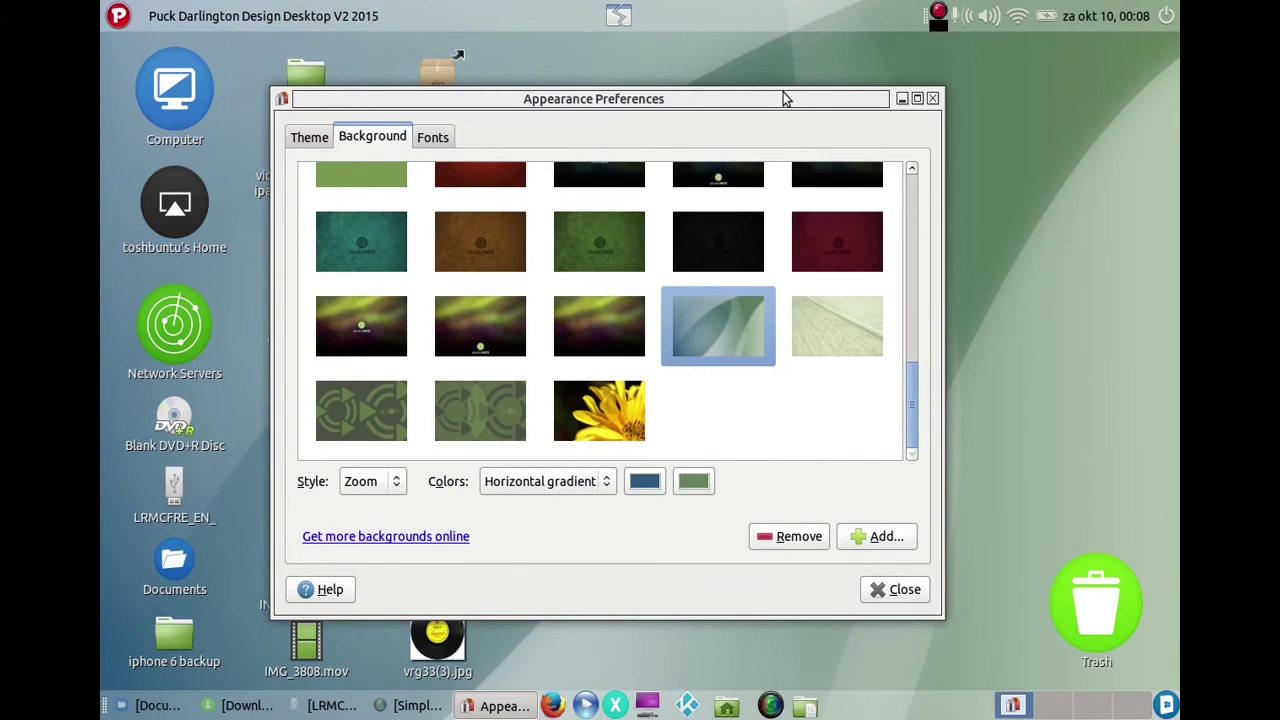
pyautogui.moveTo(786, 106); pyautogui.dragTo(815, 178)
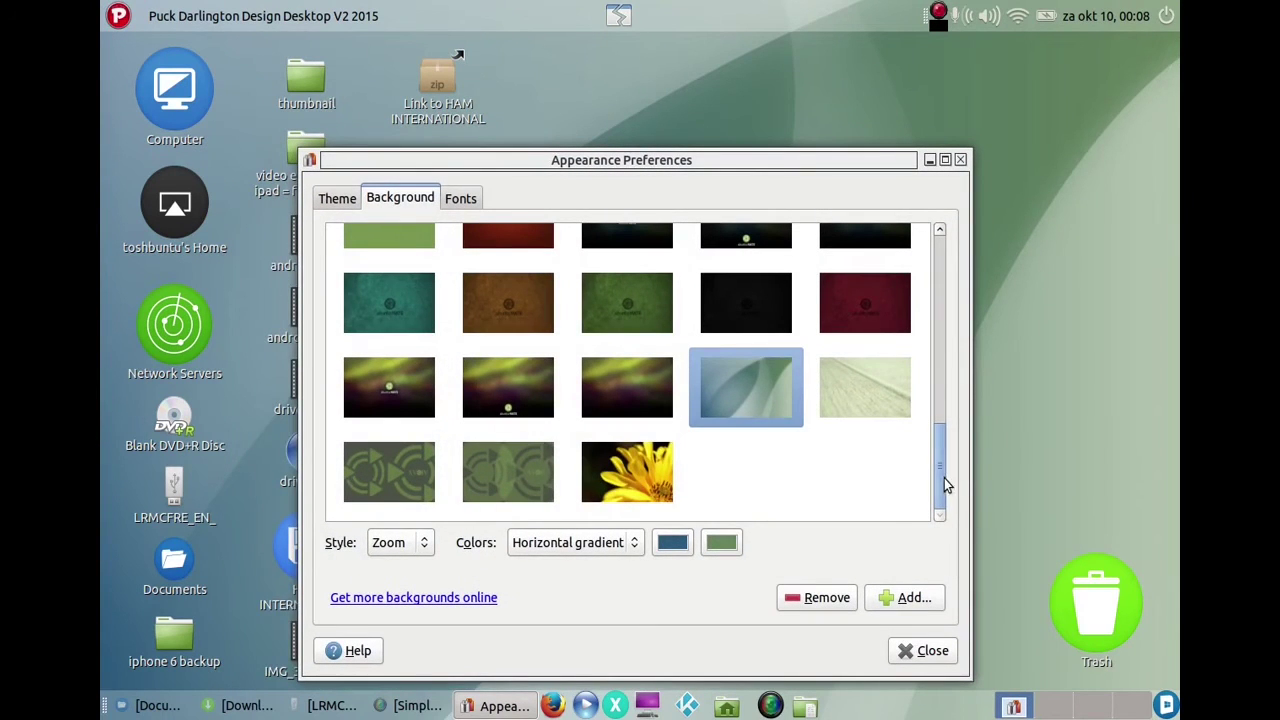
pyautogui.moveTo(939, 478); pyautogui.dragTo(935, 458)
# Step: Try the light wood wallpaper, then settle on beach grass and close the settings
pyautogui.click(887, 479)
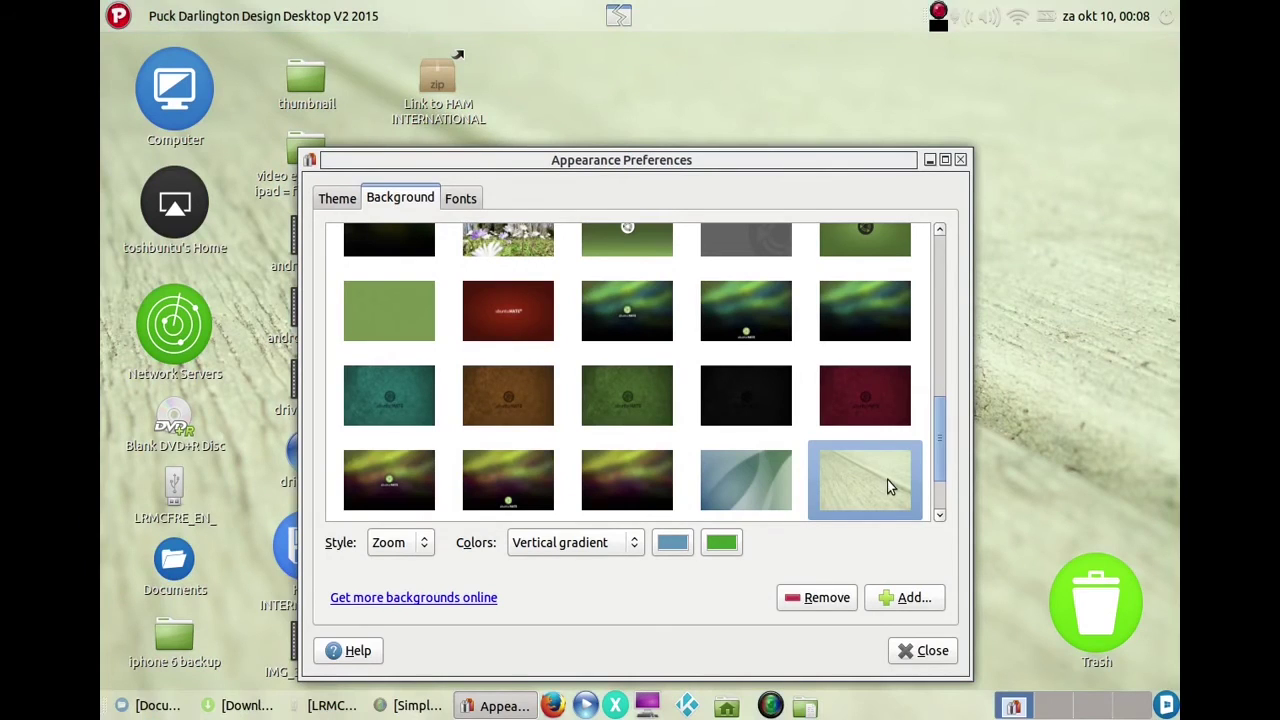
pyautogui.moveTo(936, 426); pyautogui.dragTo(927, 302)
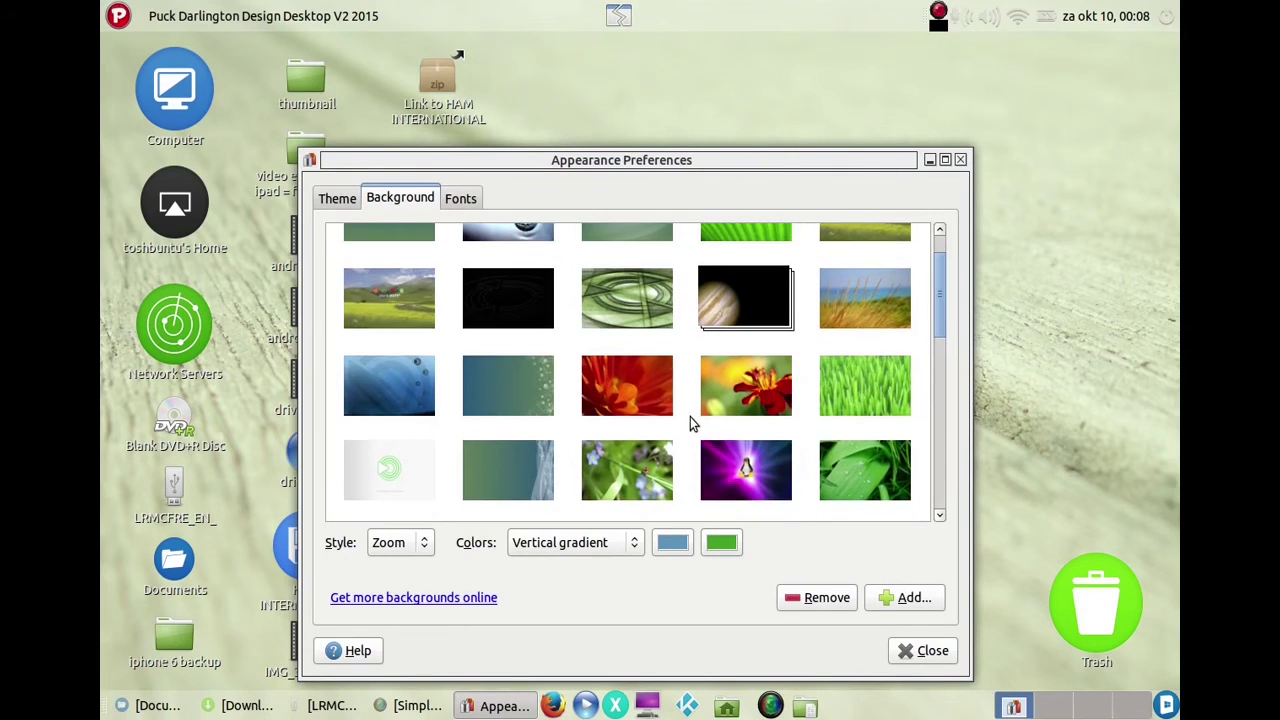
pyautogui.click(838, 307)
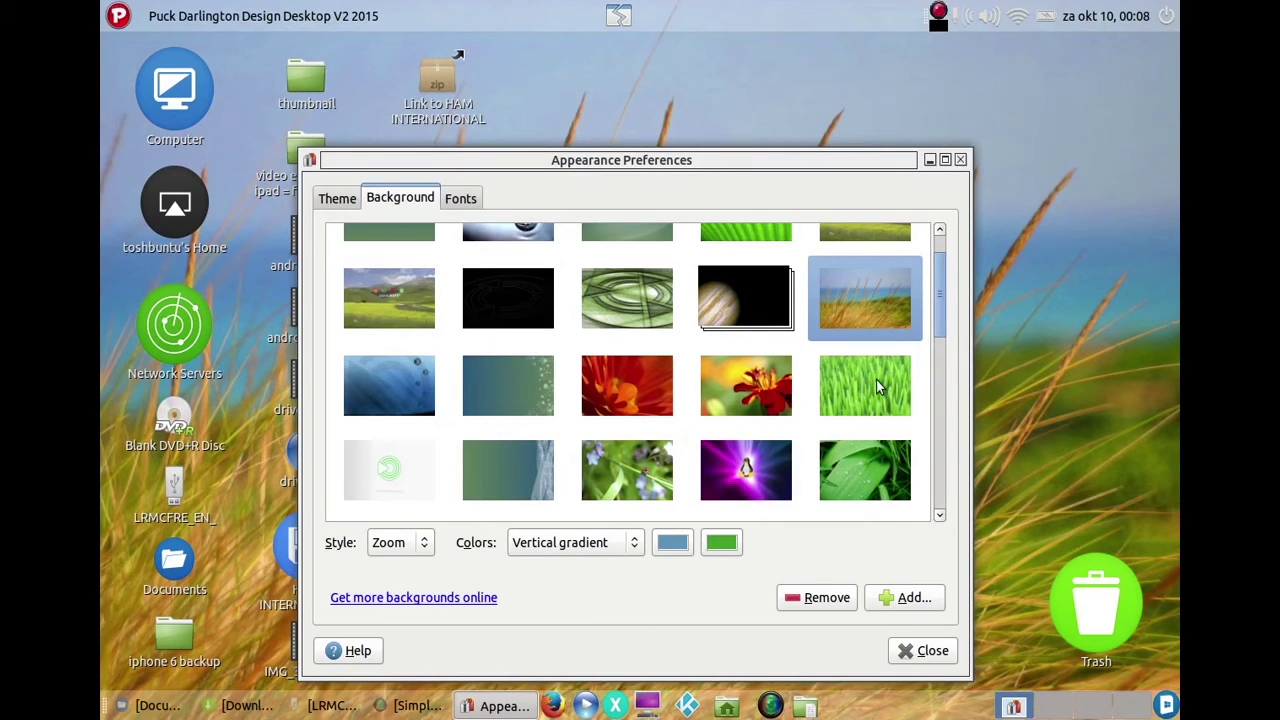
pyautogui.click(912, 648)
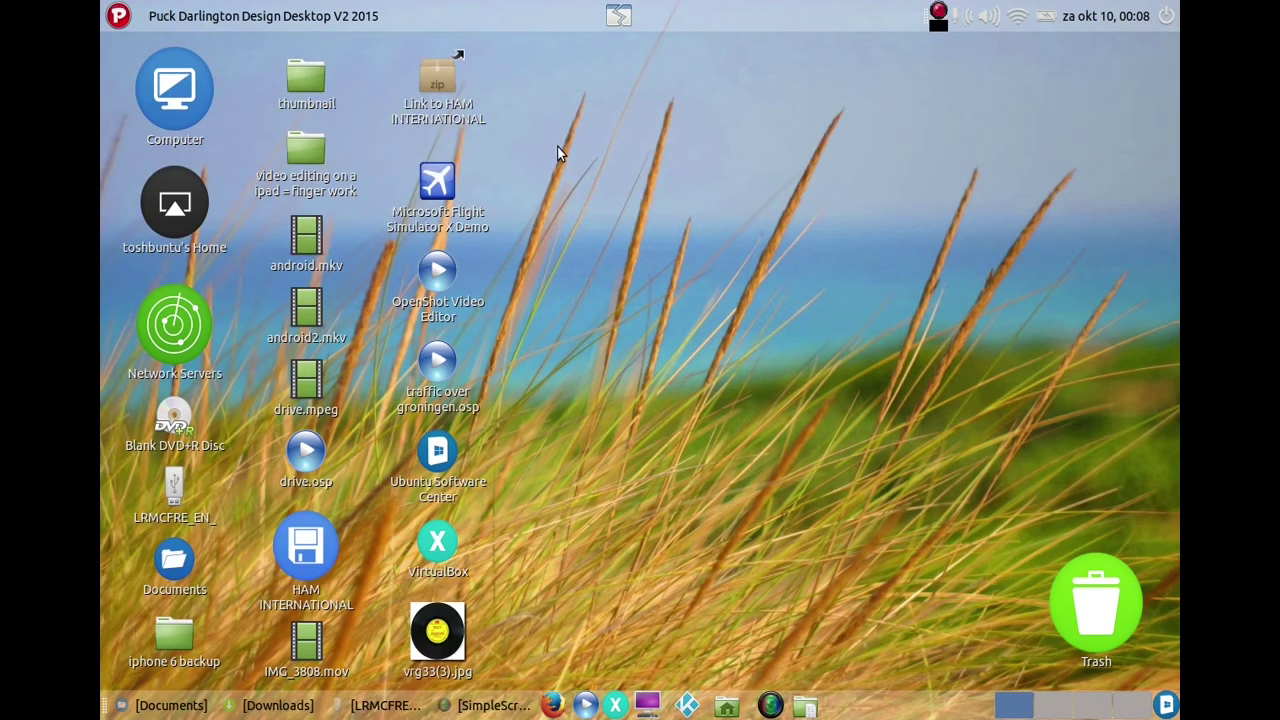
# Step: Apply the red marigold wallpaper through Change Desktop Background and close Appearance Preferences
pyautogui.rightClick(654, 226)
pyautogui.click(740, 406)
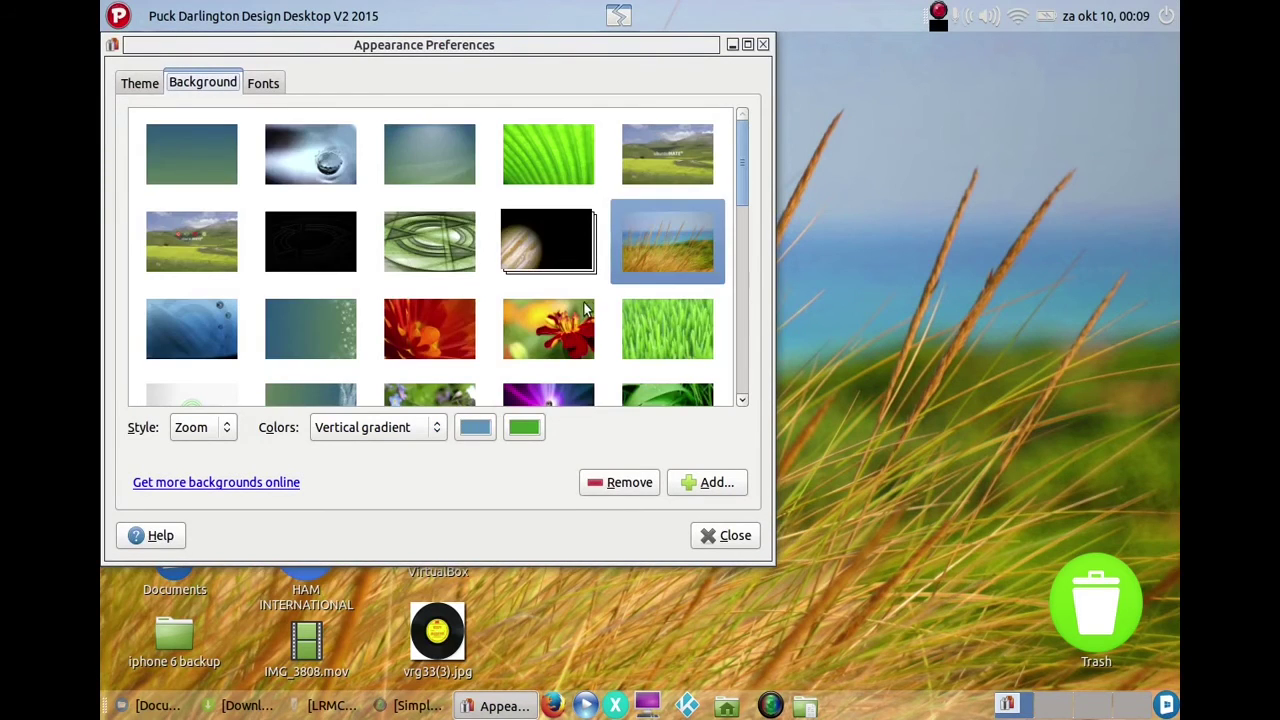
pyautogui.click(586, 318)
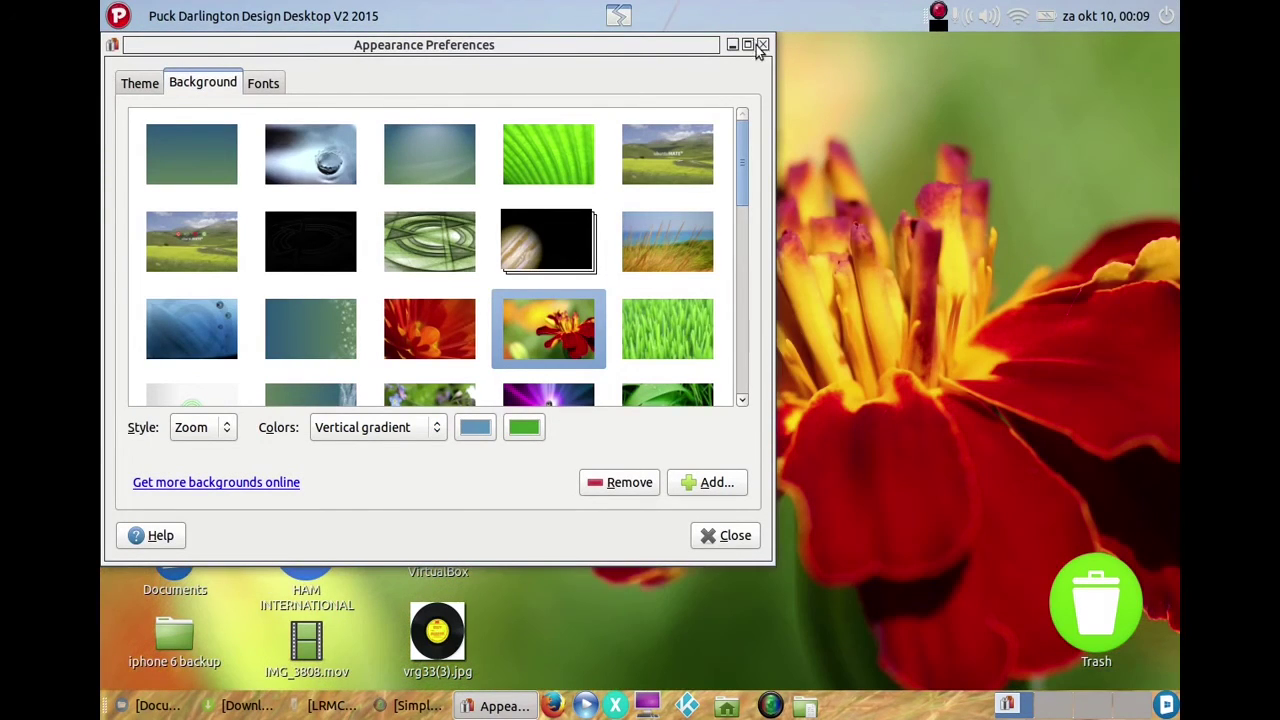
pyautogui.click(763, 45)
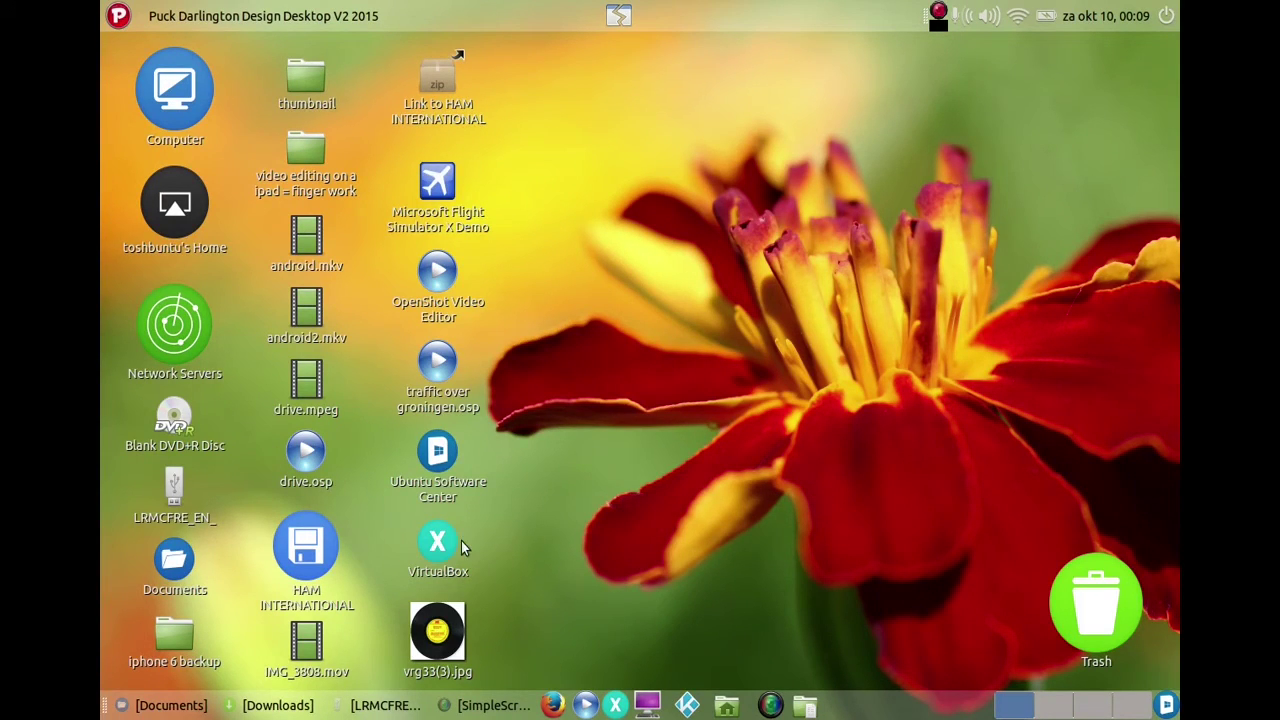
# Step: Enlarge the VirtualBox icon slightly with Resize Icon
pyautogui.rightClick(434, 547)
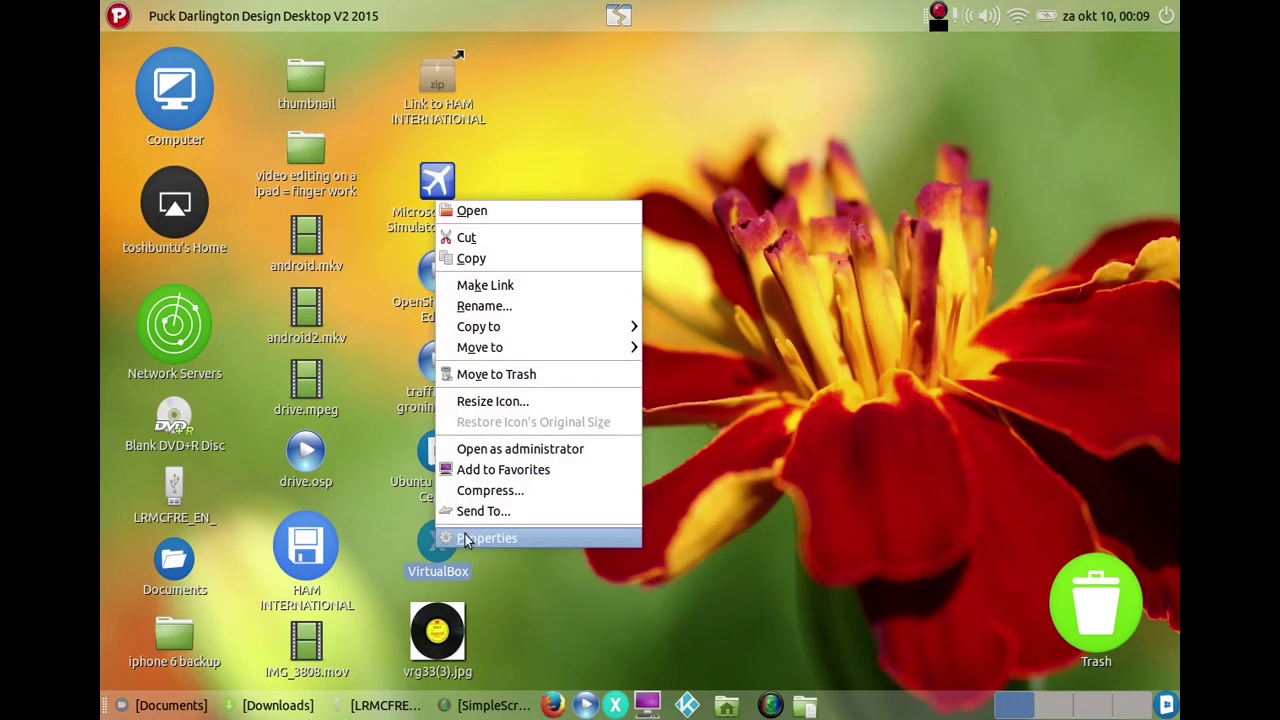
pyautogui.click(505, 400)
pyautogui.moveTo(479, 575); pyautogui.dragTo(490, 595)
pyautogui.click(581, 585)
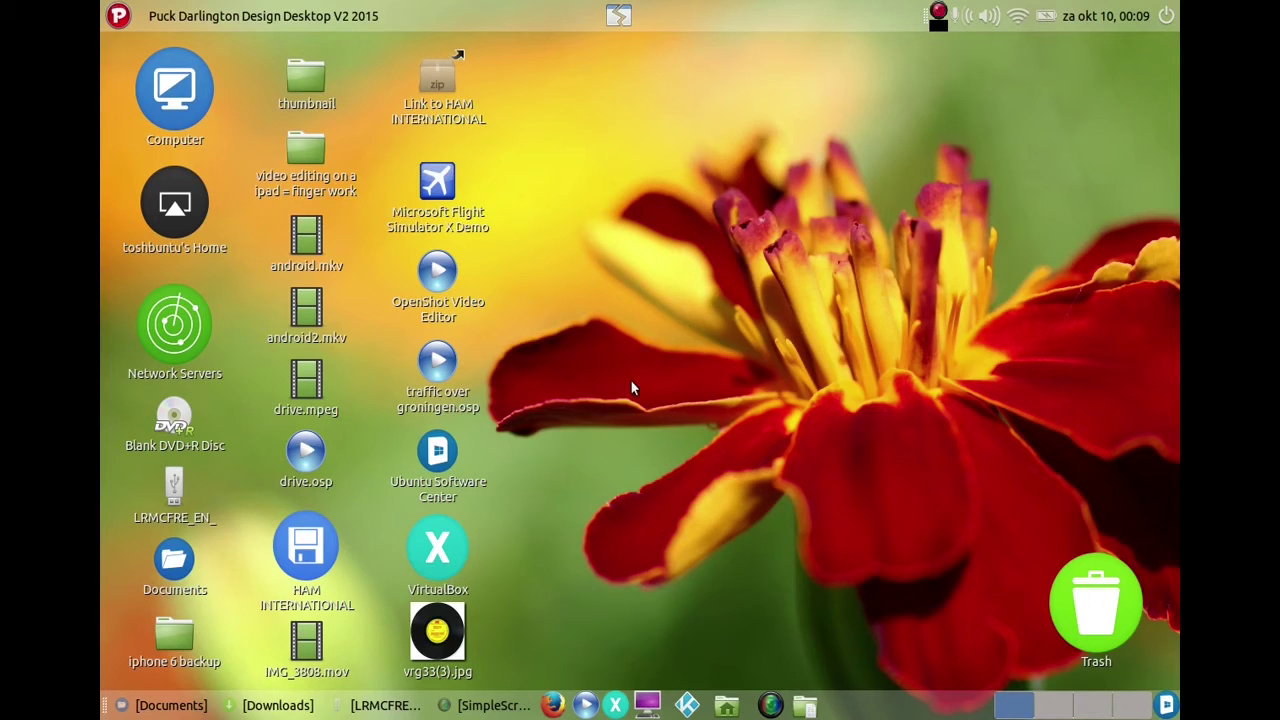
# Step: Move the VirtualBox icon to open desktop space and make it much larger
pyautogui.moveTo(437, 545); pyautogui.dragTo(573, 349)
pyautogui.rightClick(573, 353)
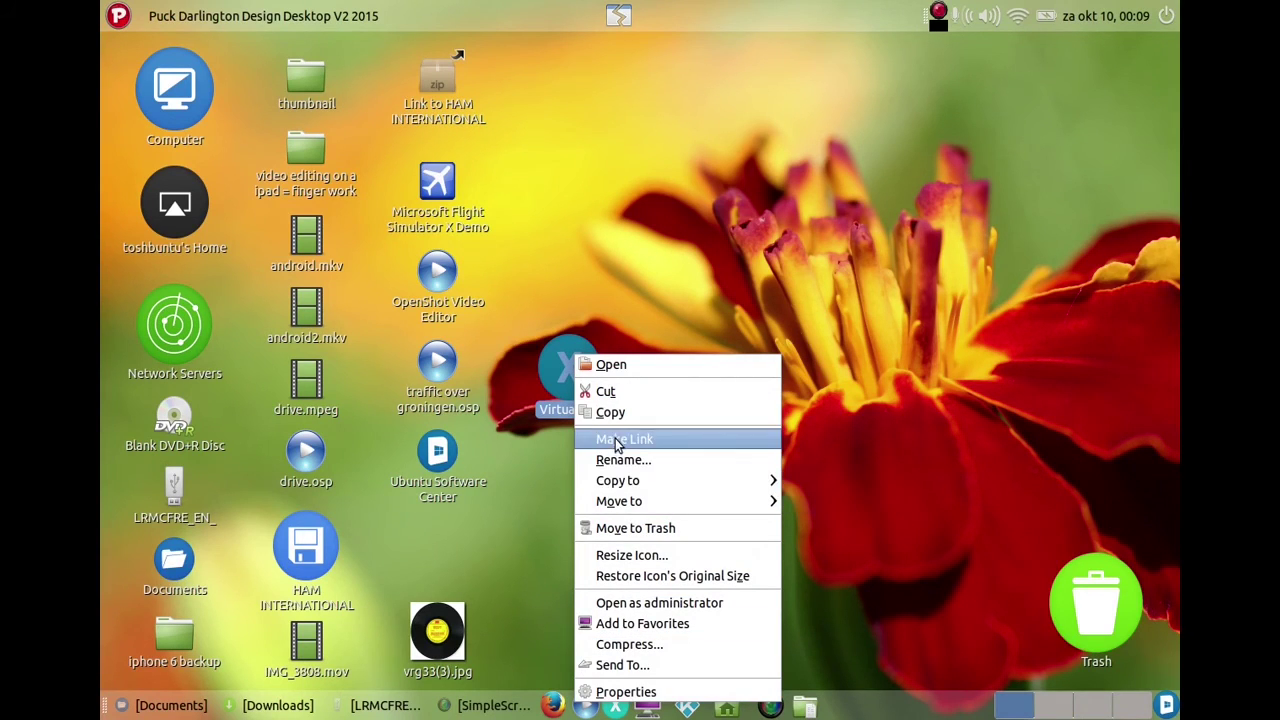
pyautogui.click(626, 555)
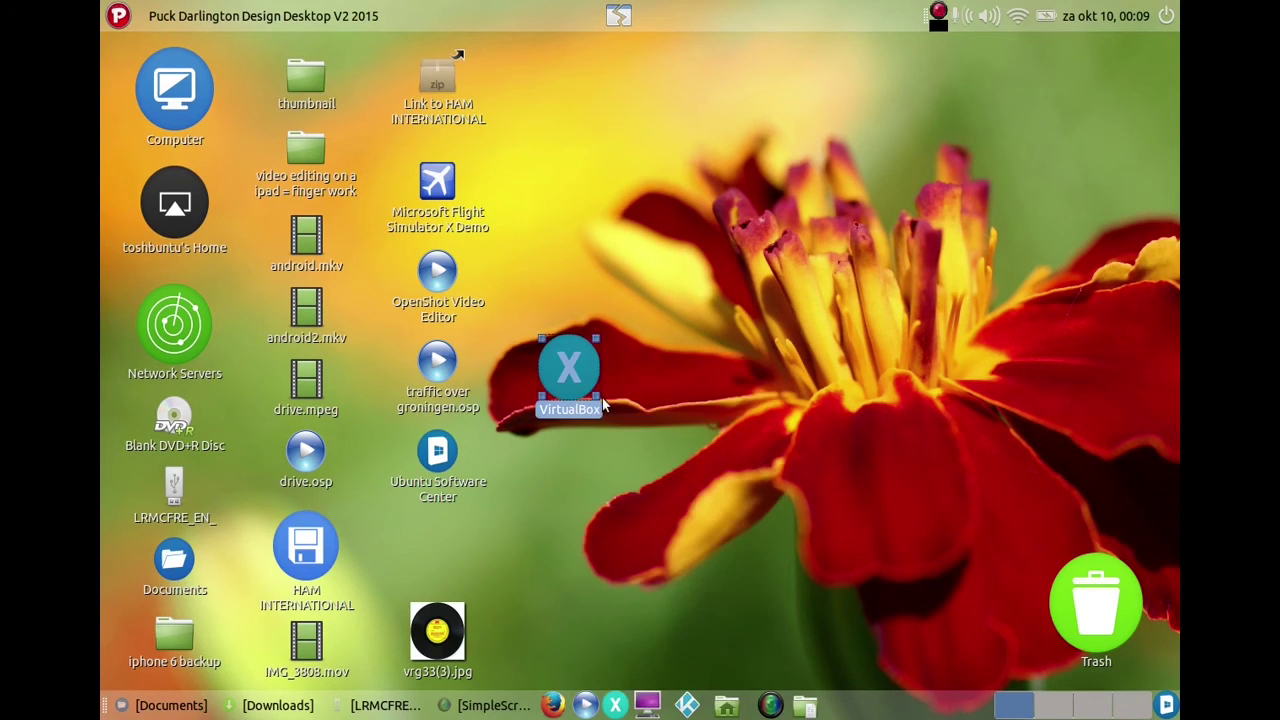
pyautogui.moveTo(603, 405); pyautogui.dragTo(824, 645)
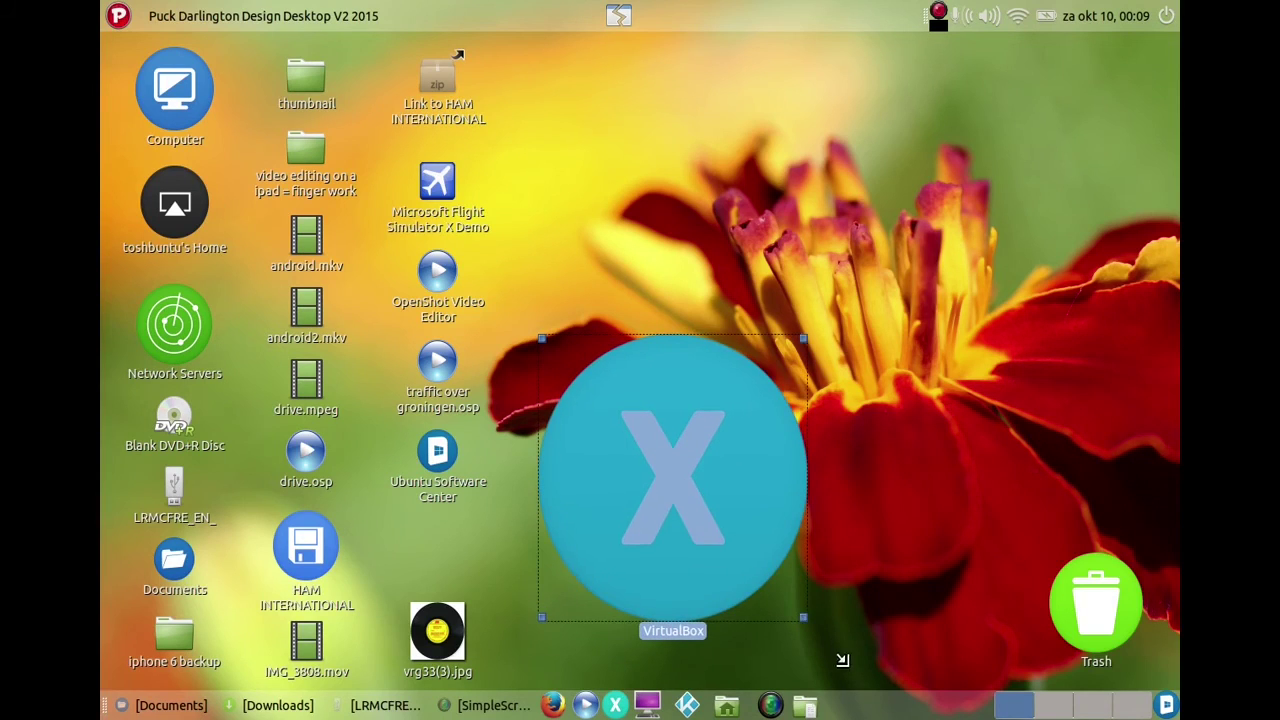
pyautogui.click(848, 672)
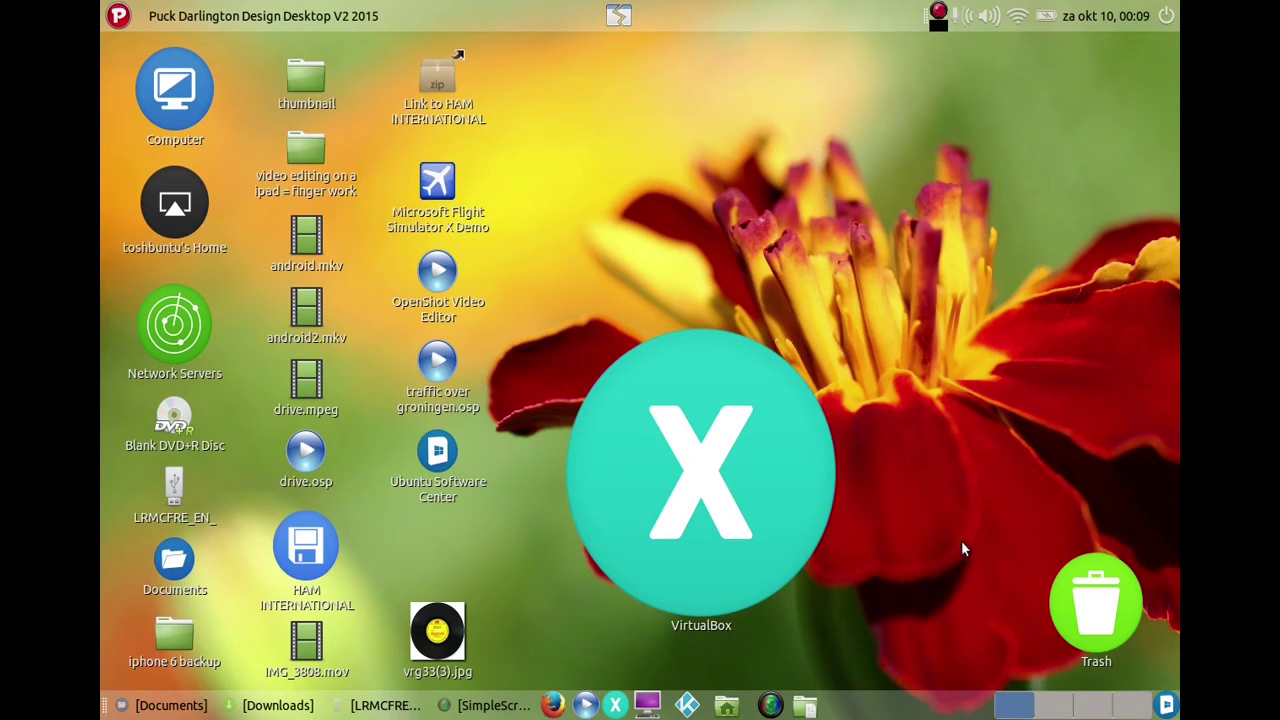
# Step: Shrink the VirtualBox icon near normal size and place it back below Ubuntu Software Center
pyautogui.rightClick(760, 512)
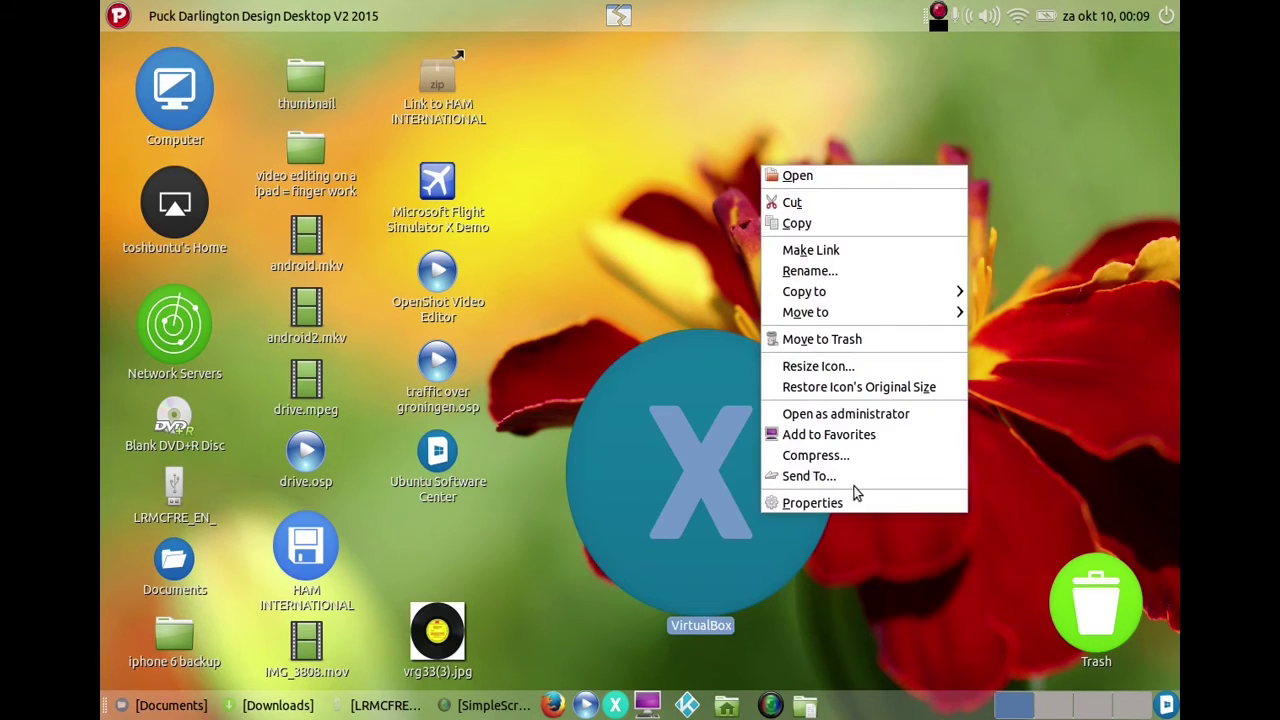
pyautogui.click(844, 363)
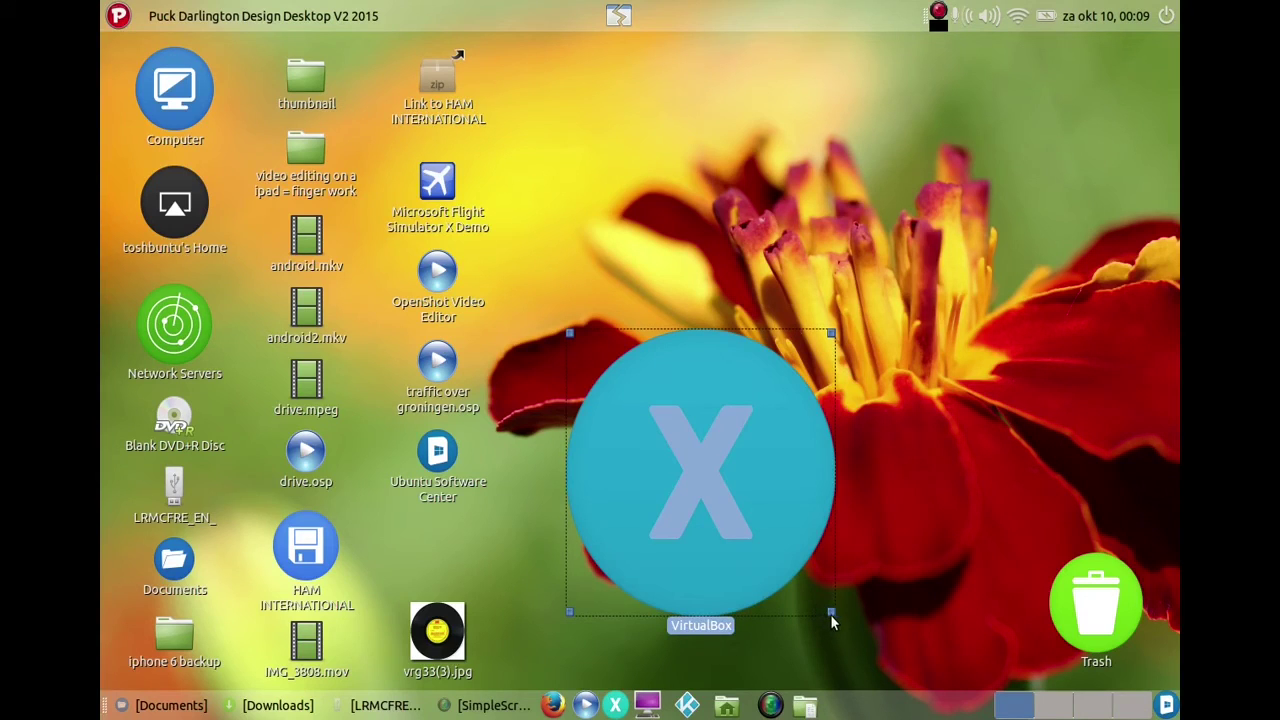
pyautogui.moveTo(831, 613); pyautogui.dragTo(603, 410)
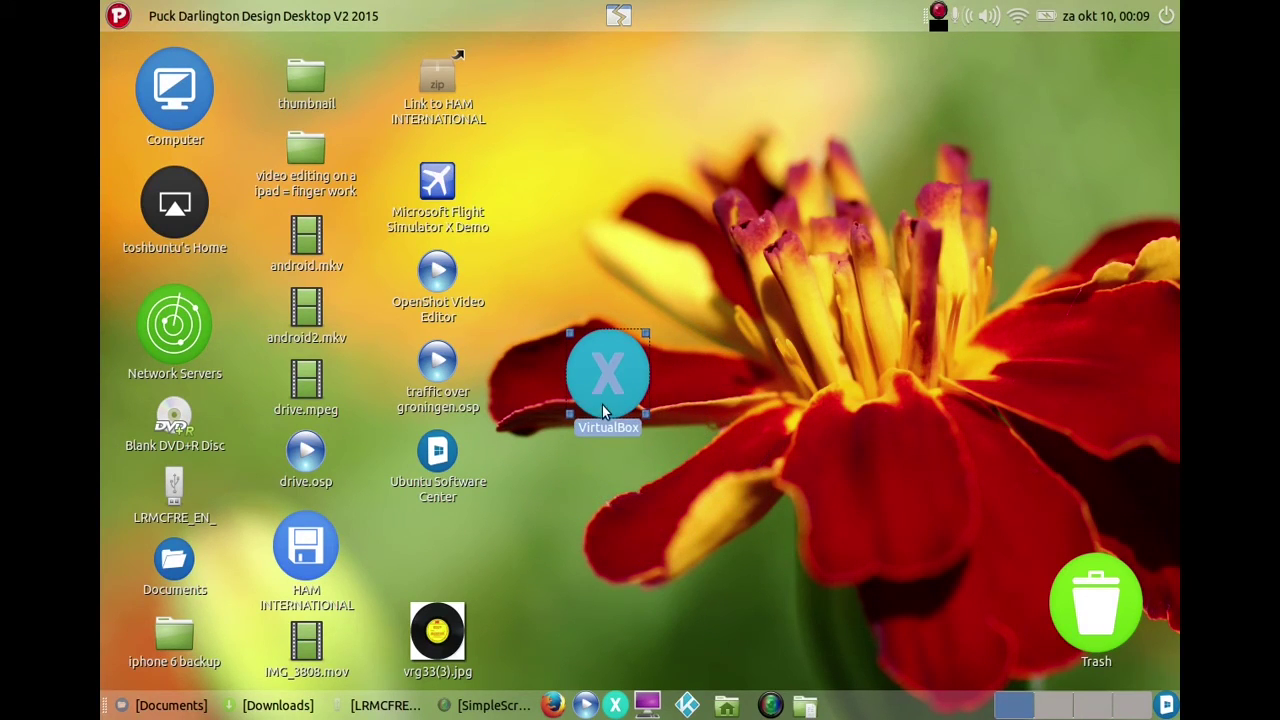
pyautogui.moveTo(604, 353); pyautogui.dragTo(428, 522)
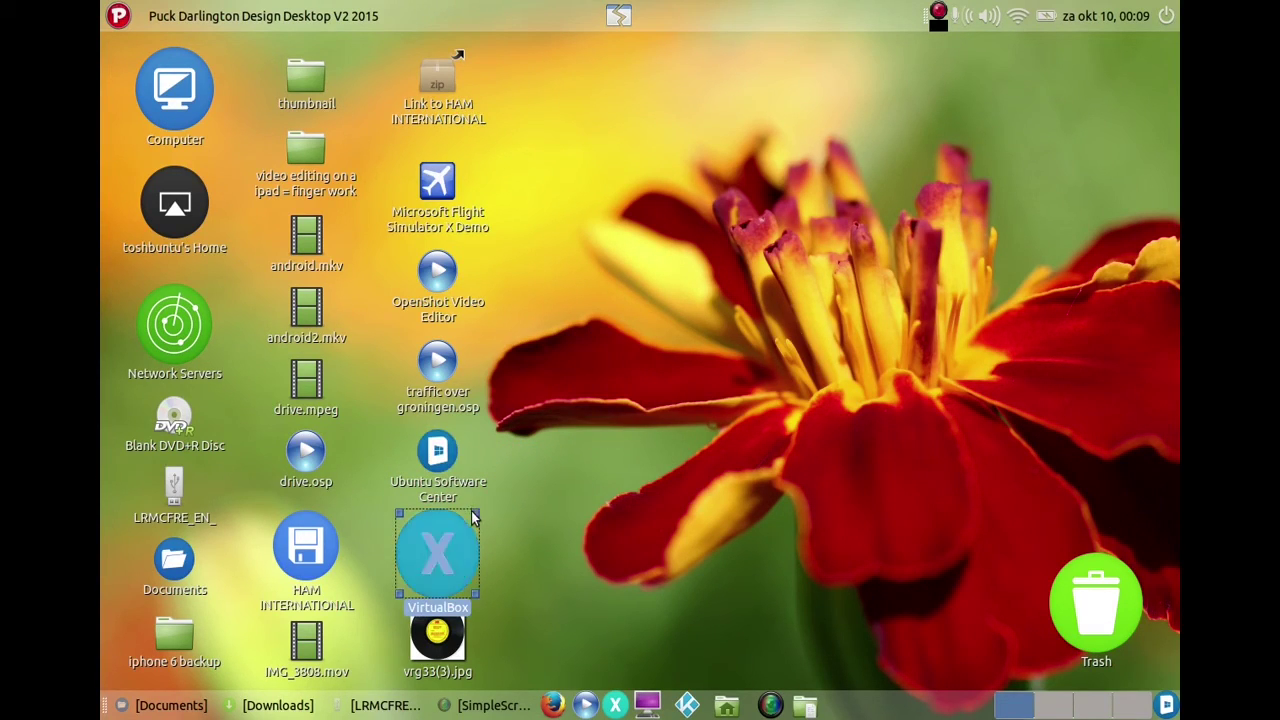
pyautogui.moveTo(473, 514); pyautogui.dragTo(448, 543)
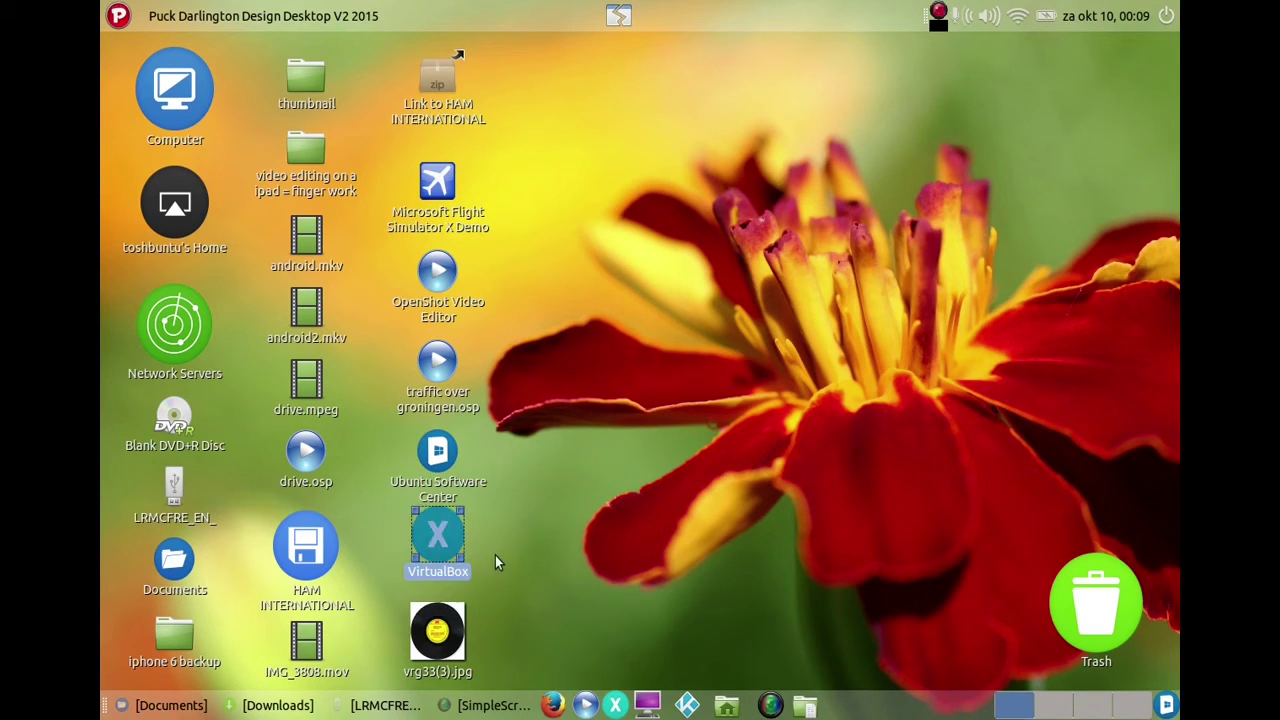
pyautogui.click(552, 539)
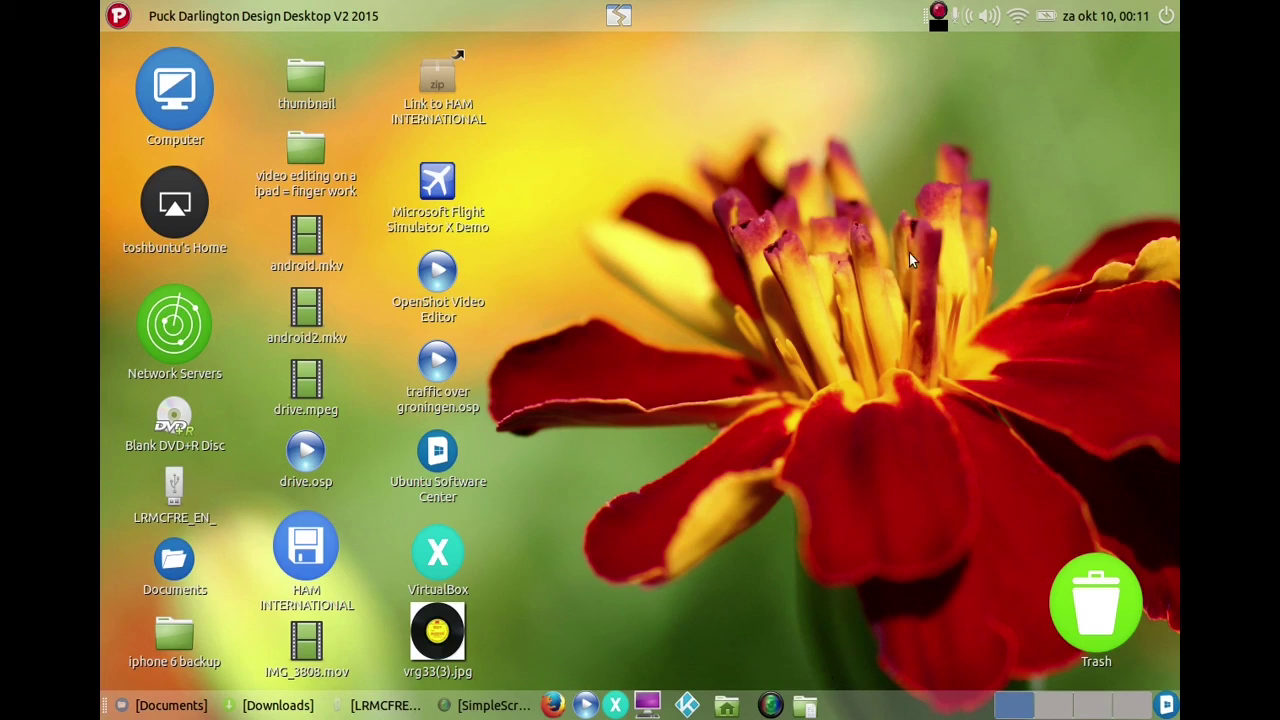
# Step: Open the SimpleScreenRecorder menu from its tray icon in the top panel
pyautogui.click(938, 14)
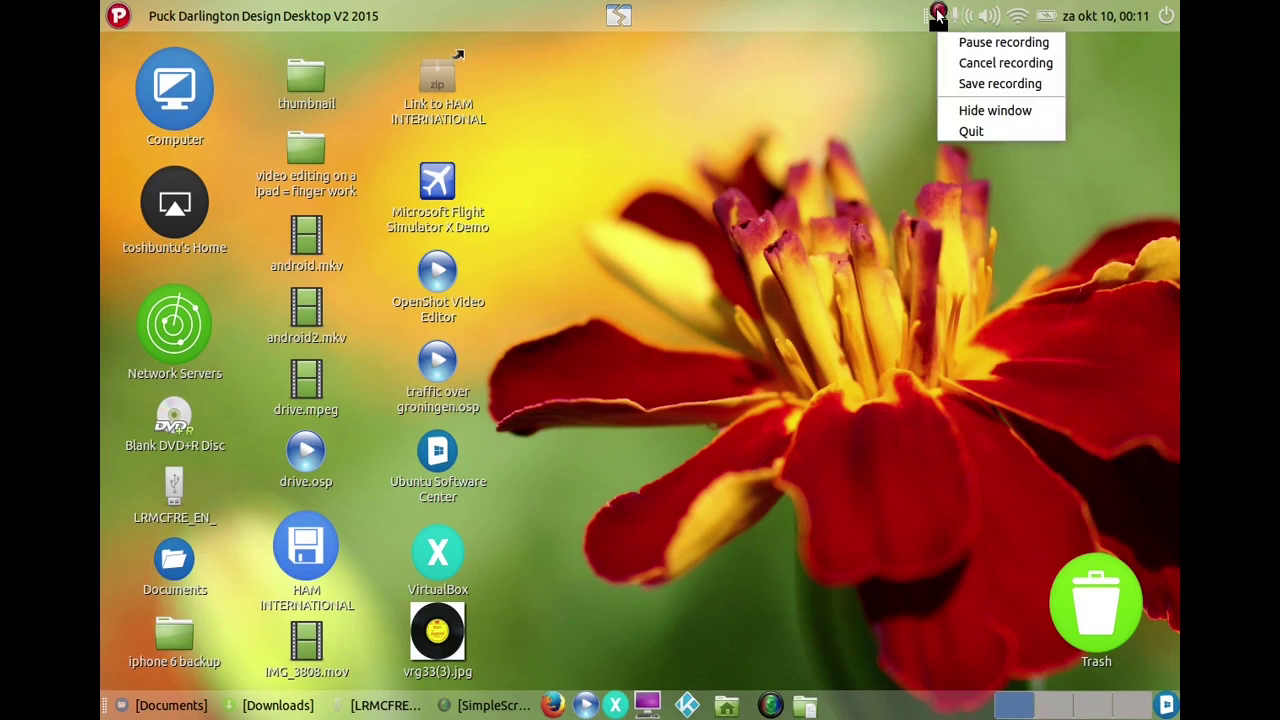